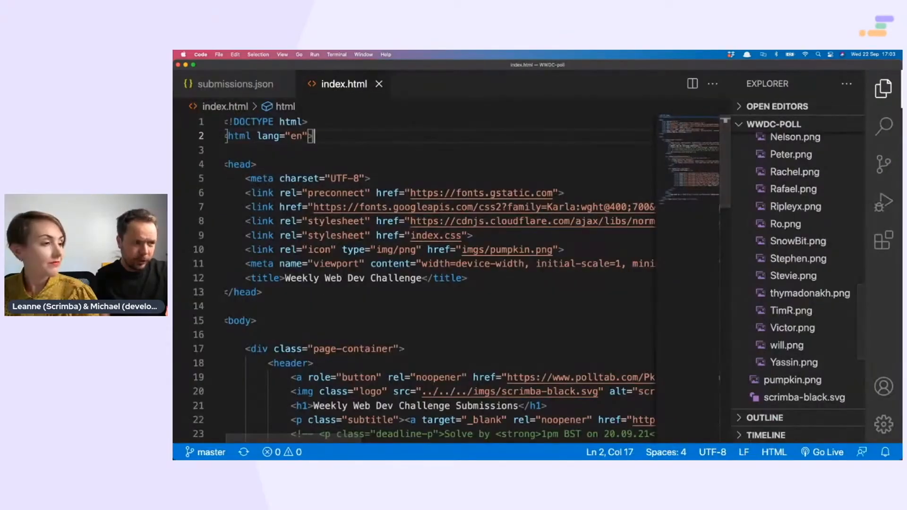
# Toggle line 2 of index.html into a comment and back with Cmd+/.
pyautogui.press('super+slash')
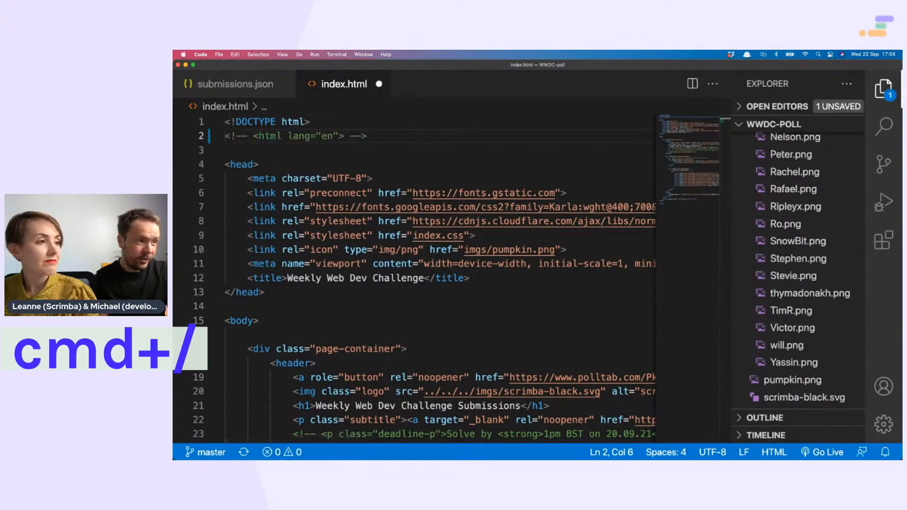
pyautogui.press('super+slash')
pyautogui.press('super+slash')
pyautogui.press('super+slash')
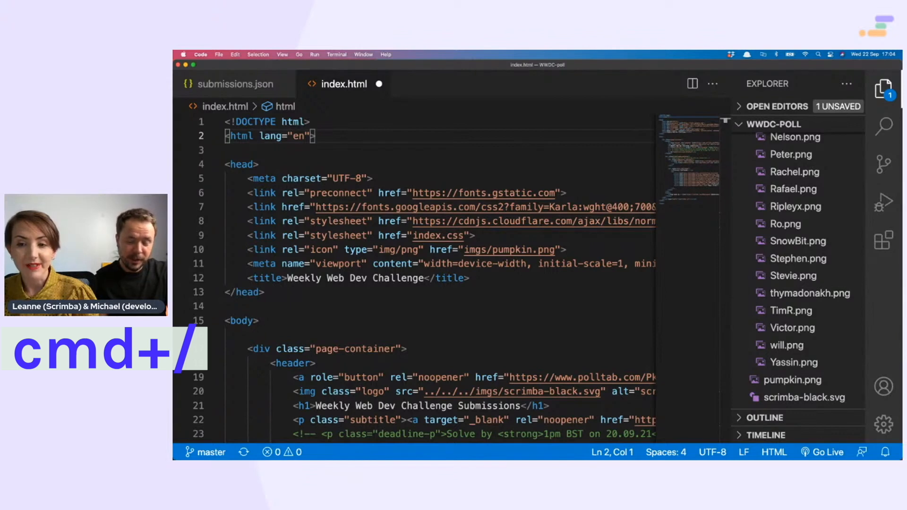
pyautogui.press('super+slash')
pyautogui.press('super+slash')
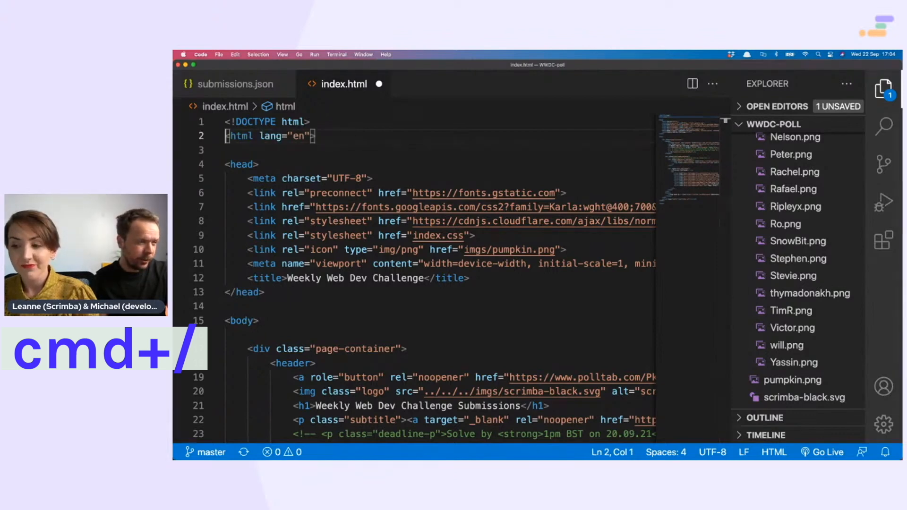
# Try the file search and the Command Palette's settings commands, then dismiss both.
pyautogui.press('super+p')
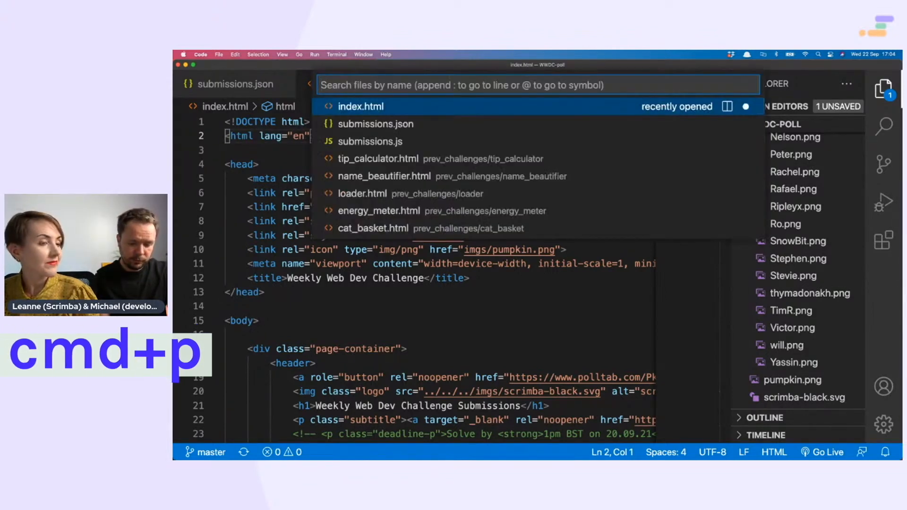
pyautogui.write('hfh')
pyautogui.press('BackSpace')
pyautogui.press('BackSpace')
pyautogui.press('BackSpace')
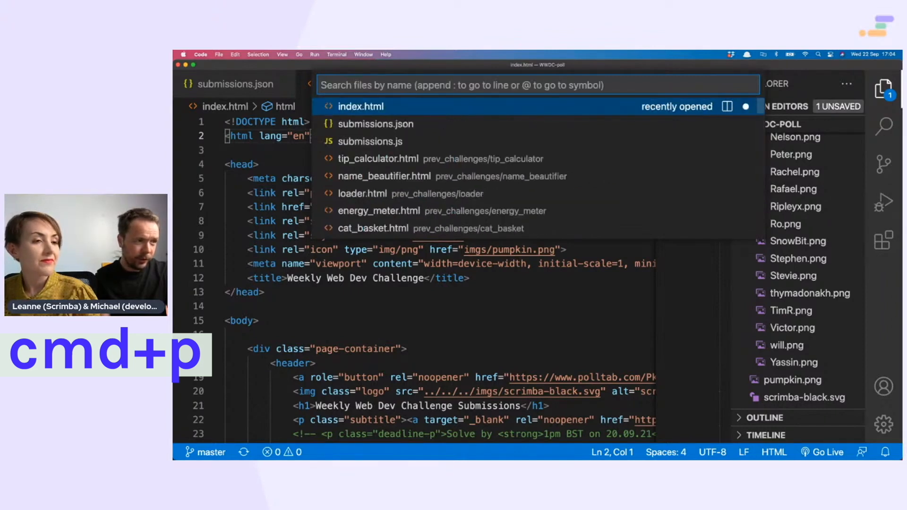
pyautogui.press('Escape')
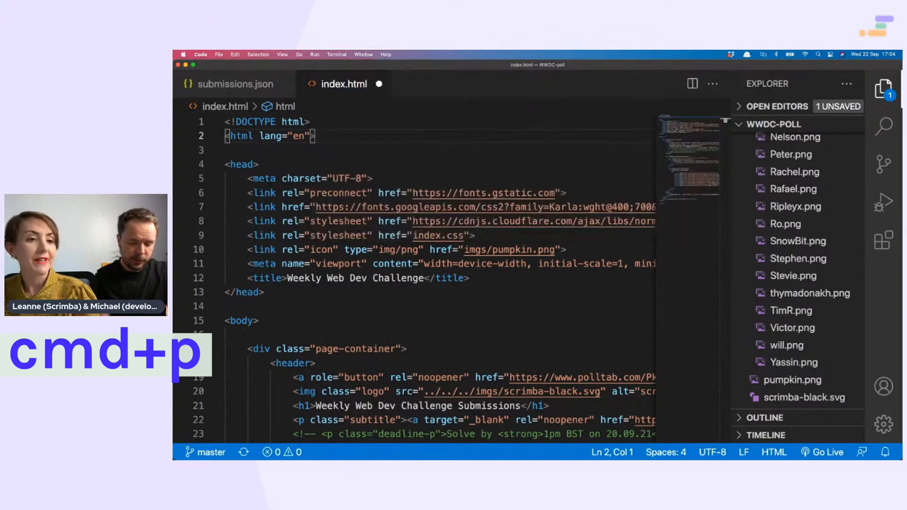
pyautogui.press('super+shift+p')
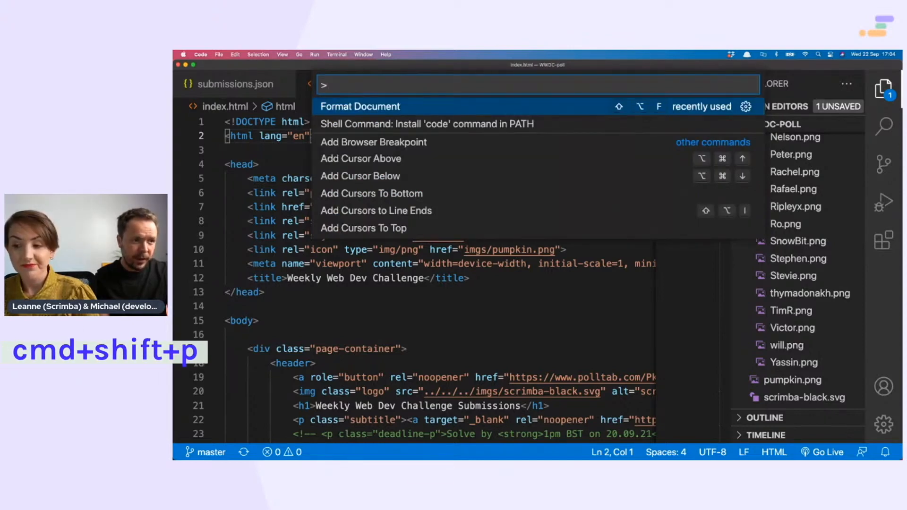
pyautogui.write('sett')
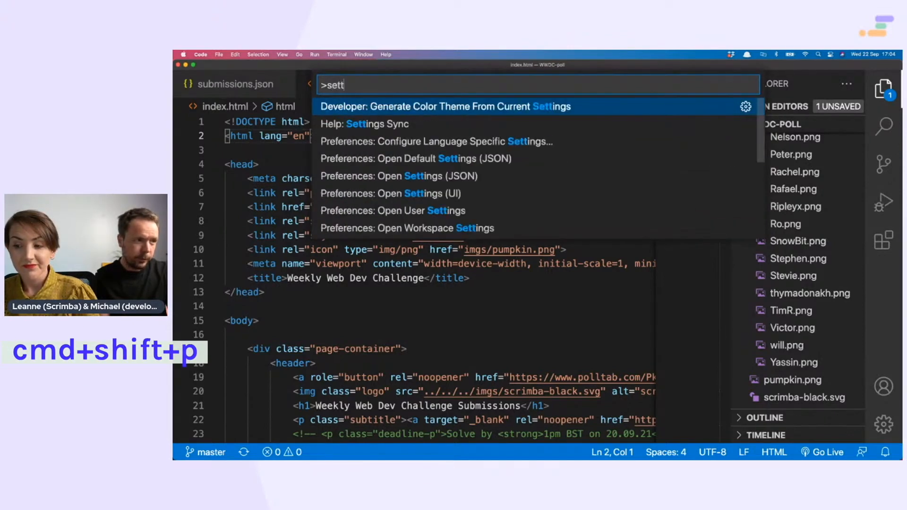
pyautogui.write('ing')
pyautogui.press('Down')
pyautogui.press('Down')
pyautogui.press('Down')
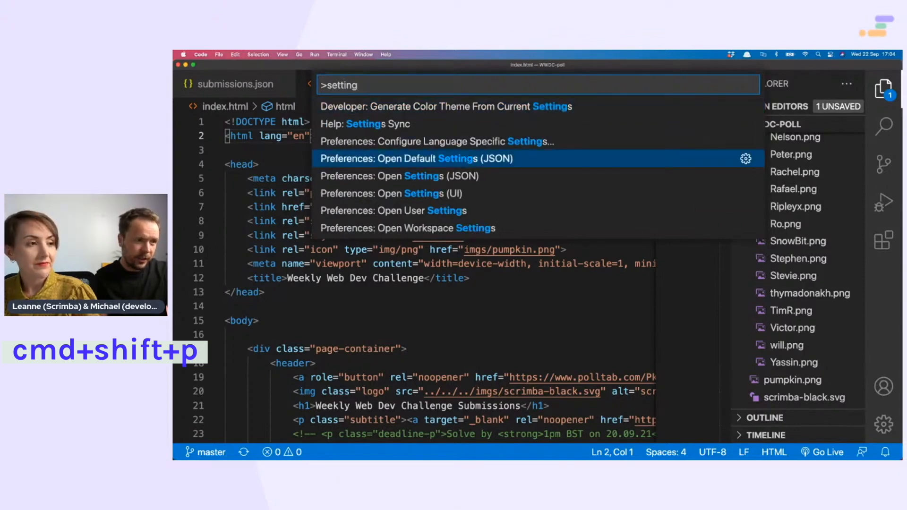
pyautogui.press('Down')
pyautogui.press('Down')
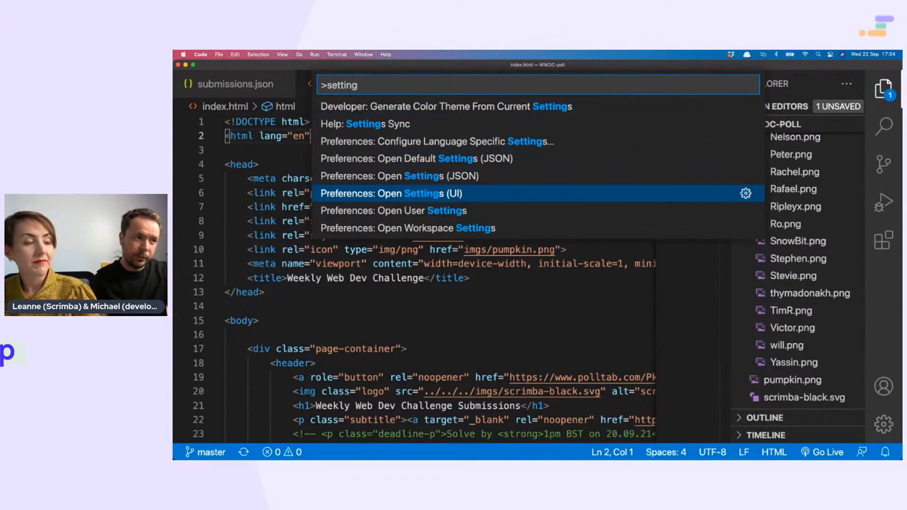
pyautogui.press('Escape')
# Show the quick fixes for line 4, select the whole file, then deselect at line 13.
pyautogui.press('super+period')
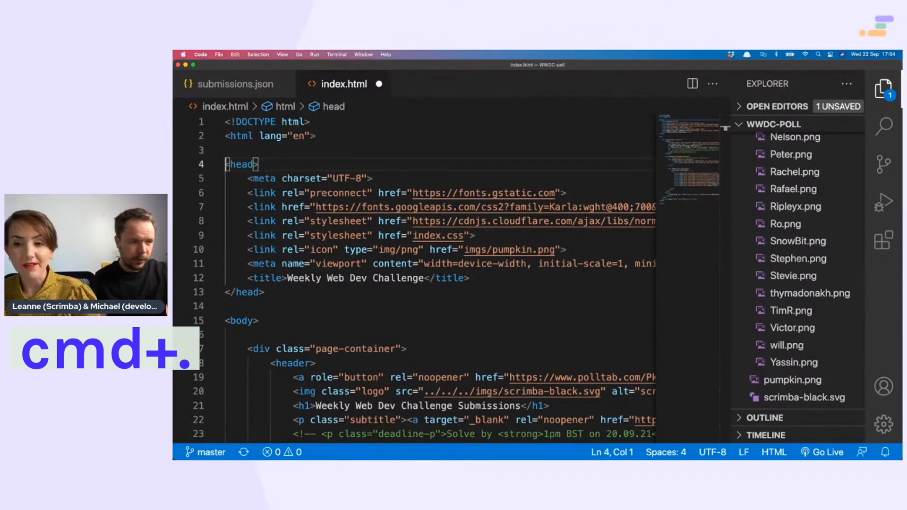
pyautogui.press('super+period')
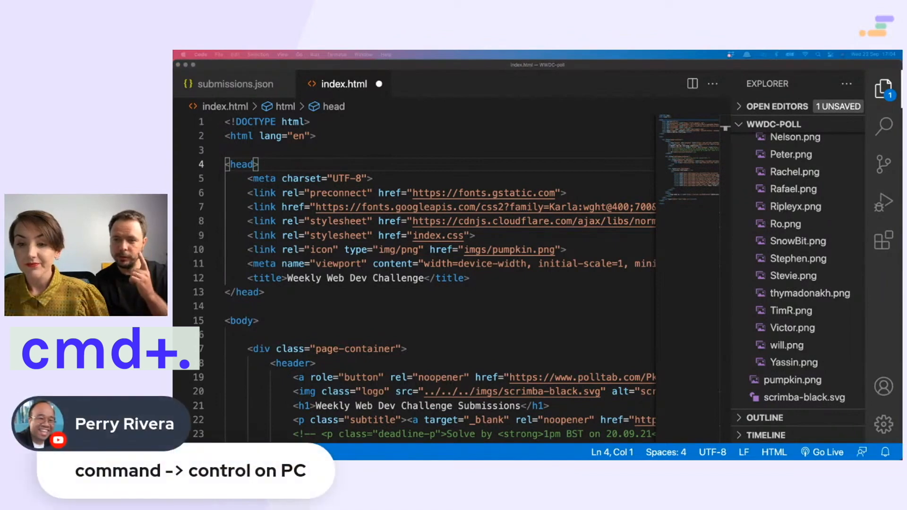
pyautogui.press('super+a')
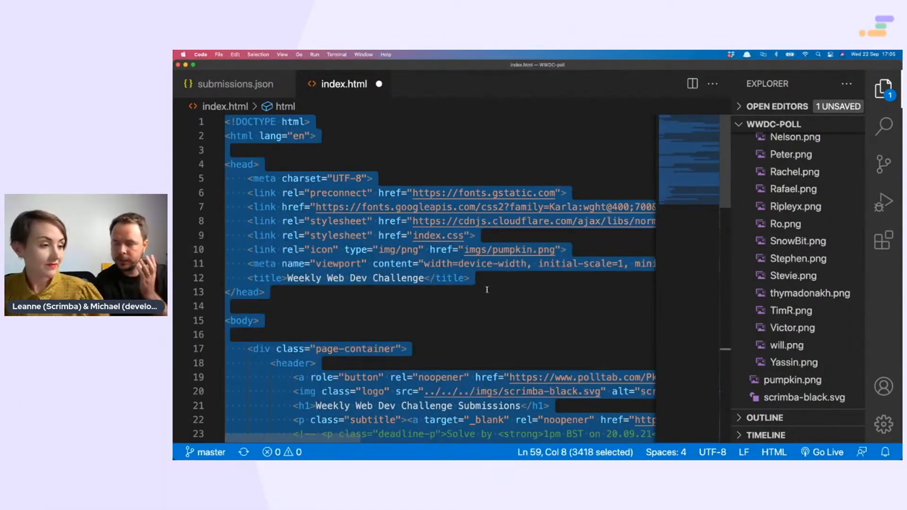
pyautogui.click(486, 289)
pyautogui.scroll(-2, 486, 289)
pyautogui.scroll(-2, 487, 290)
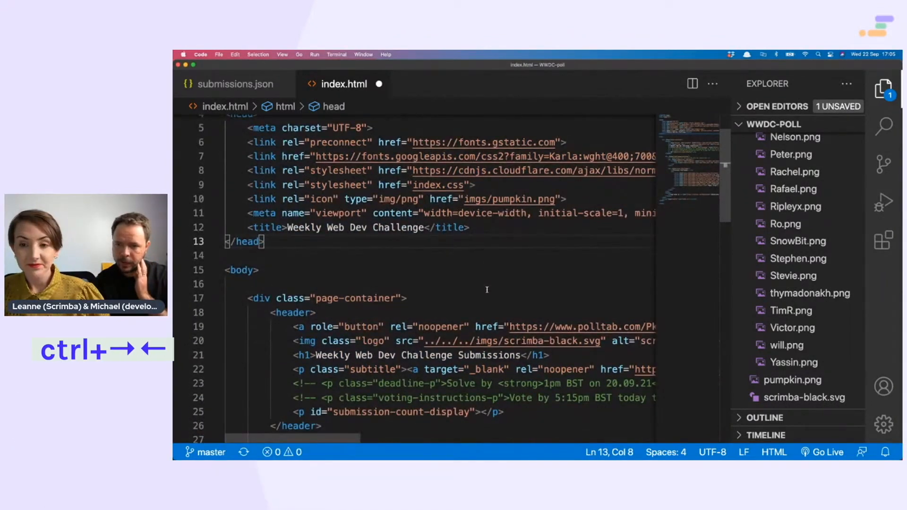
# Practice cursor jumps by word, line start/end and up/down around the title on line 12.
pyautogui.press('Up')
pyautogui.hotkey('alt', 'Right')
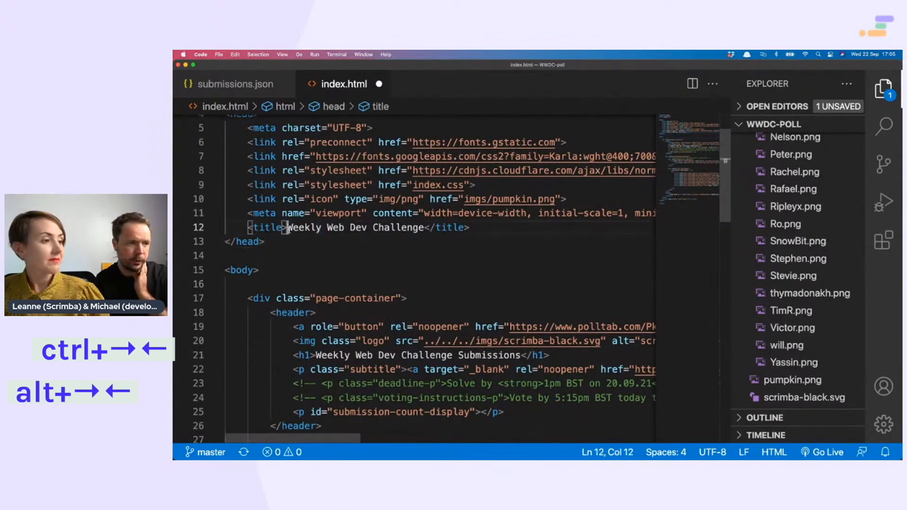
pyautogui.hotkey('alt', 'Left')
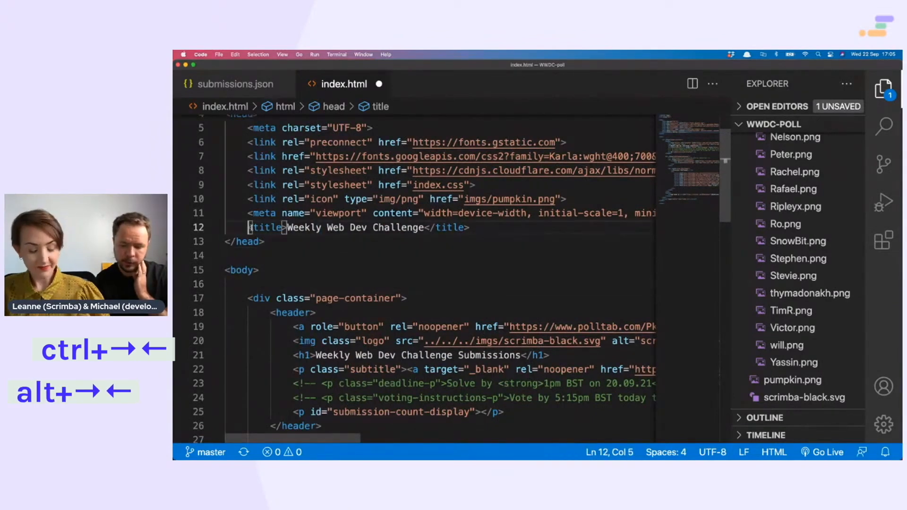
pyautogui.hotkey('ctrl', 'Right')
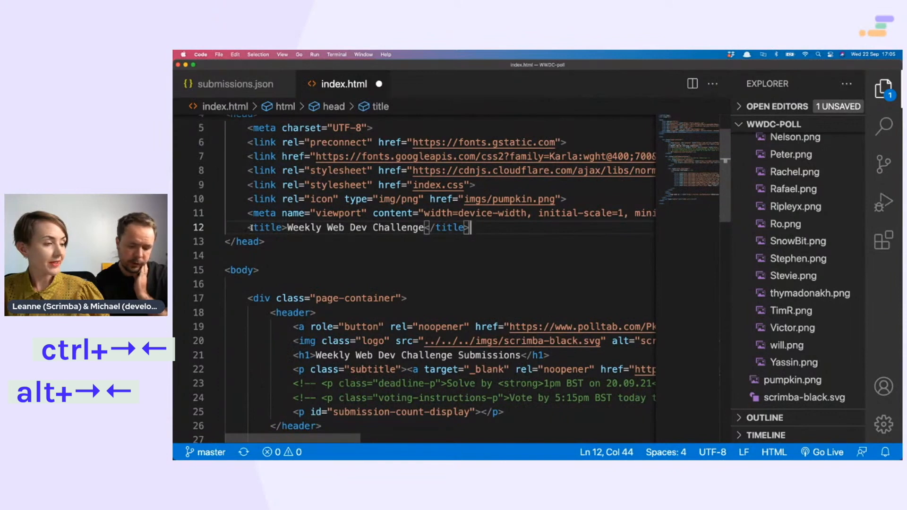
pyautogui.hotkey('ctrl', 'Left')
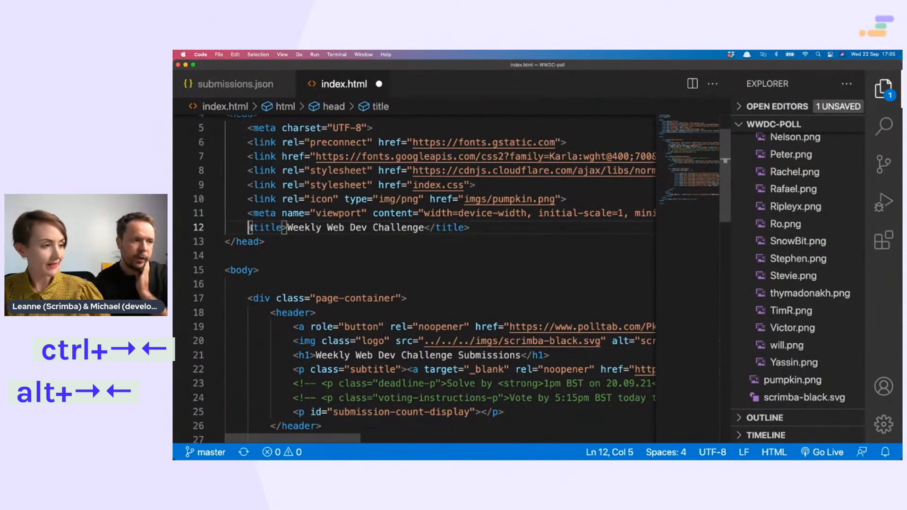
pyautogui.hotkey('alt', 'Right')
pyautogui.hotkey('alt', 'Right')
pyautogui.hotkey('alt', 'Right')
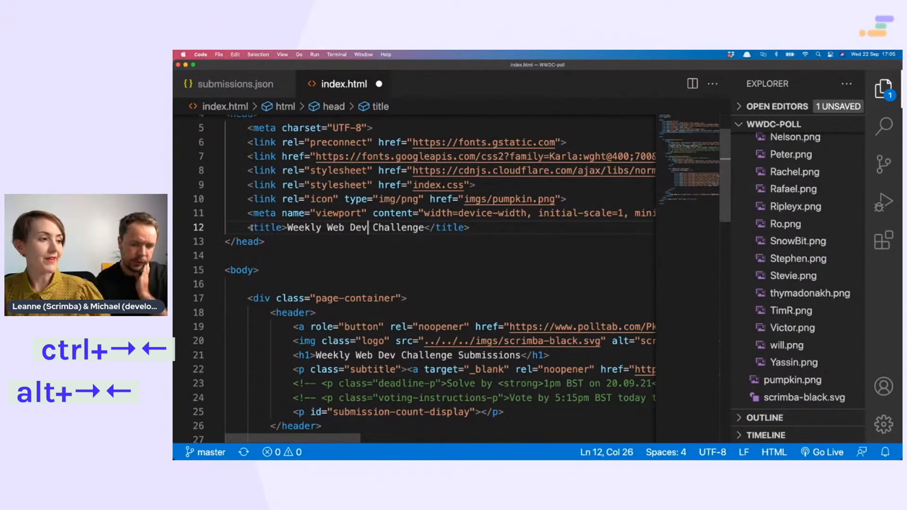
pyautogui.hotkey('alt', 'Left')
pyautogui.hotkey('alt', 'Left')
pyautogui.hotkey('alt', 'Left')
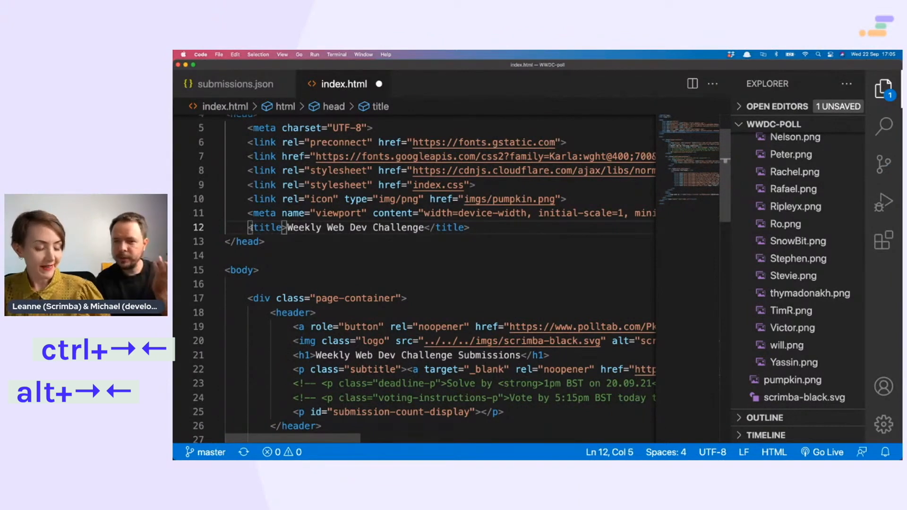
pyautogui.press('Up')
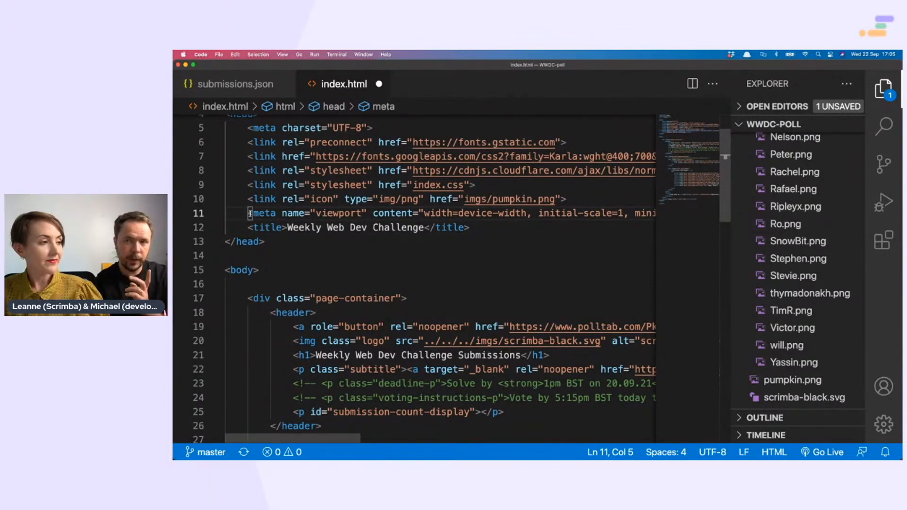
pyautogui.press('Down')
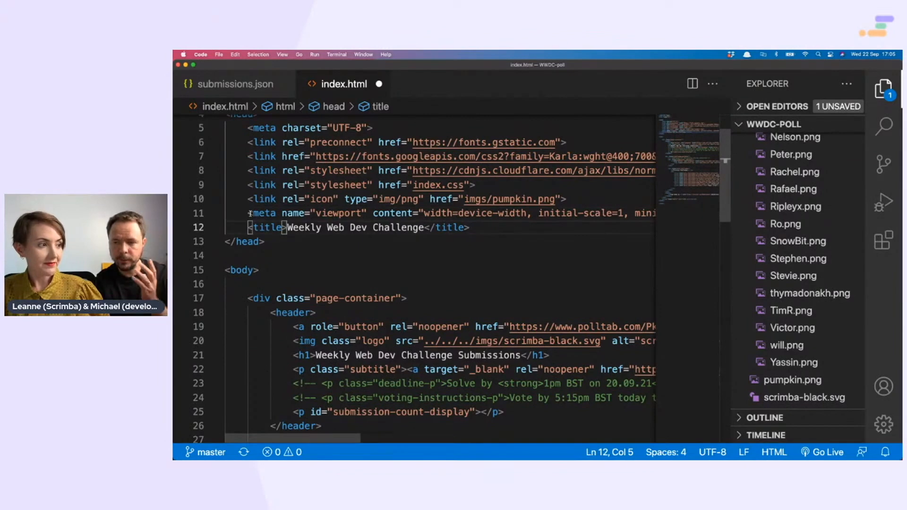
pyautogui.press('End')
pyautogui.press('Home')
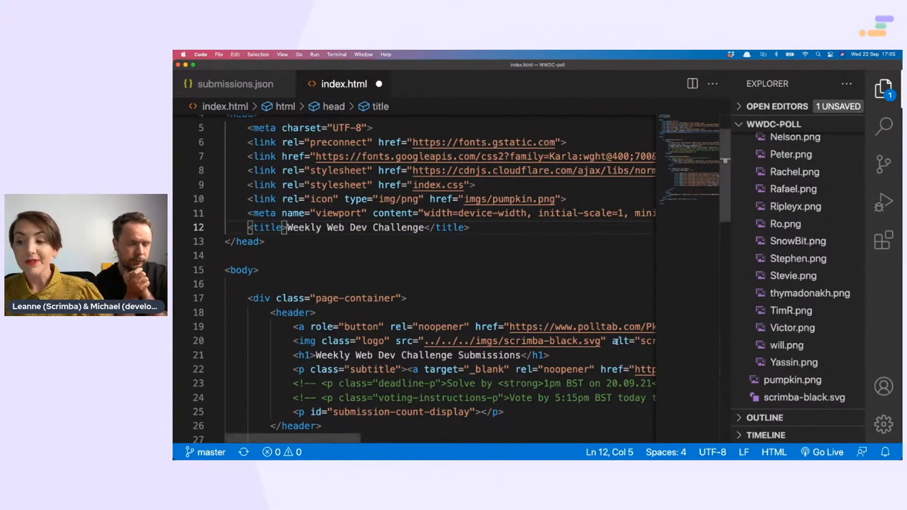
# Start closing index.html with a Cmd+K, Cmd+W chord, cancel it and return after the body tag.
pyautogui.click(550, 276)
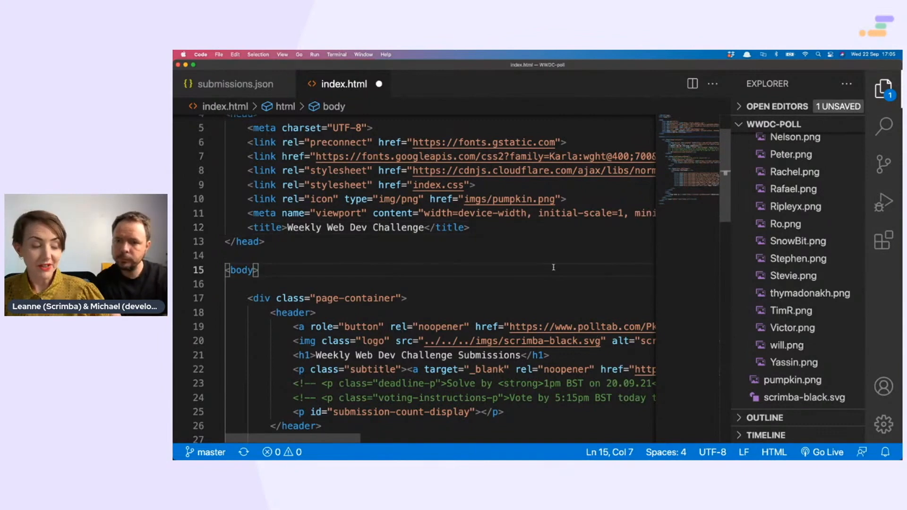
pyautogui.press('super+k')
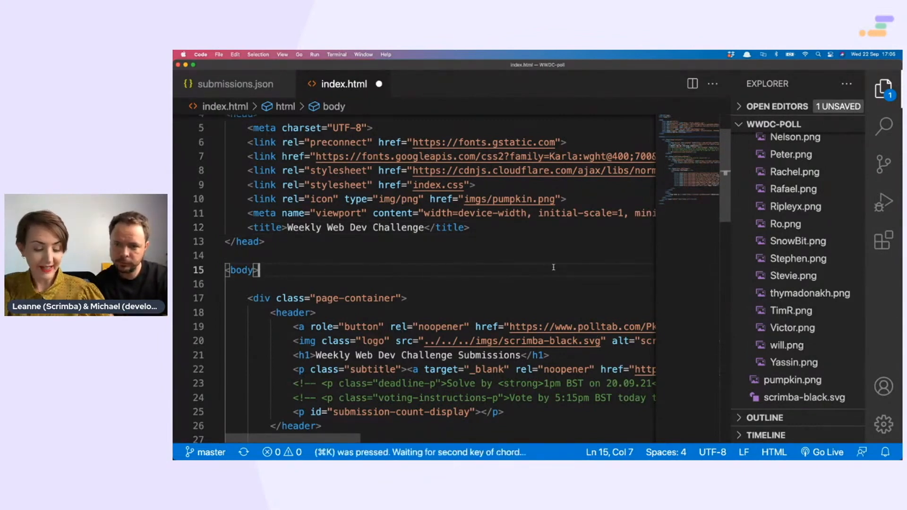
pyautogui.press('super+w')
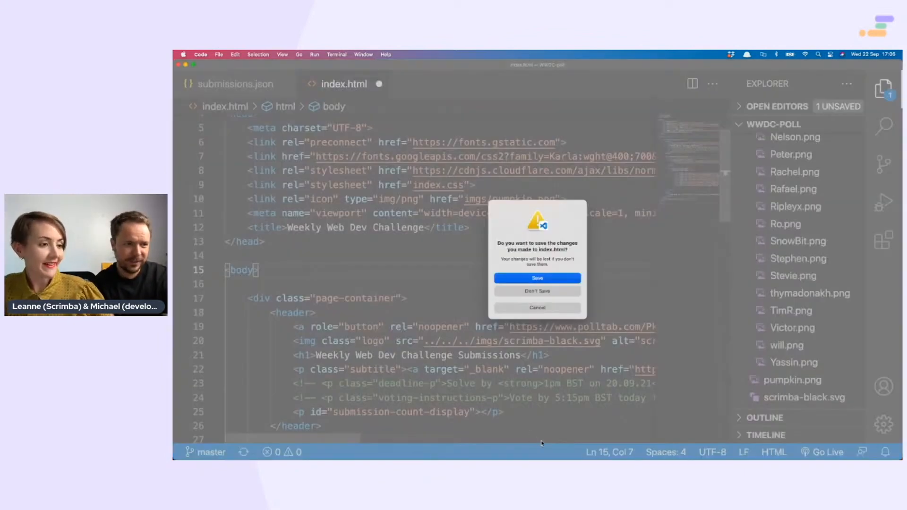
pyautogui.press('Escape')
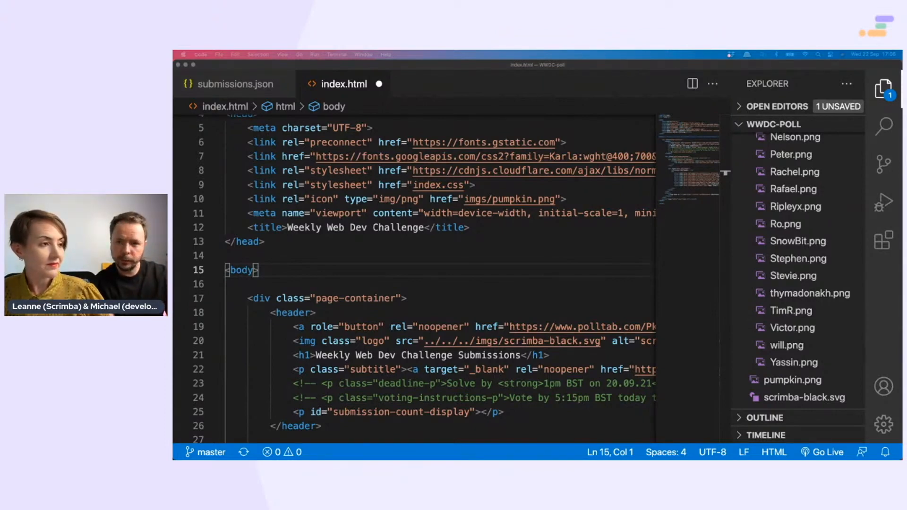
pyautogui.click(487, 266)
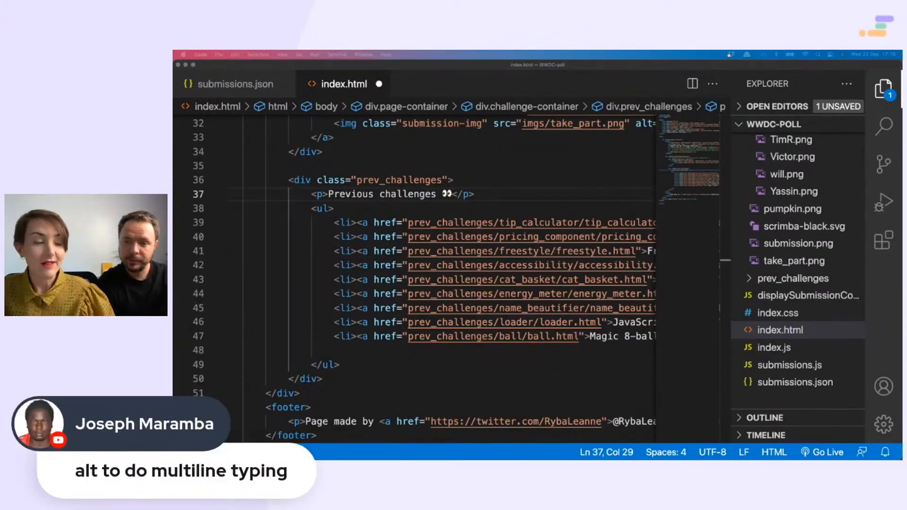
pyautogui.scroll(-1, 425, 227)
# Place six cursors at the ends of lines 39–44 before </a>, undo the typing, then move the sidebar right.
pyautogui.click(366, 198)
pyautogui.press('End')
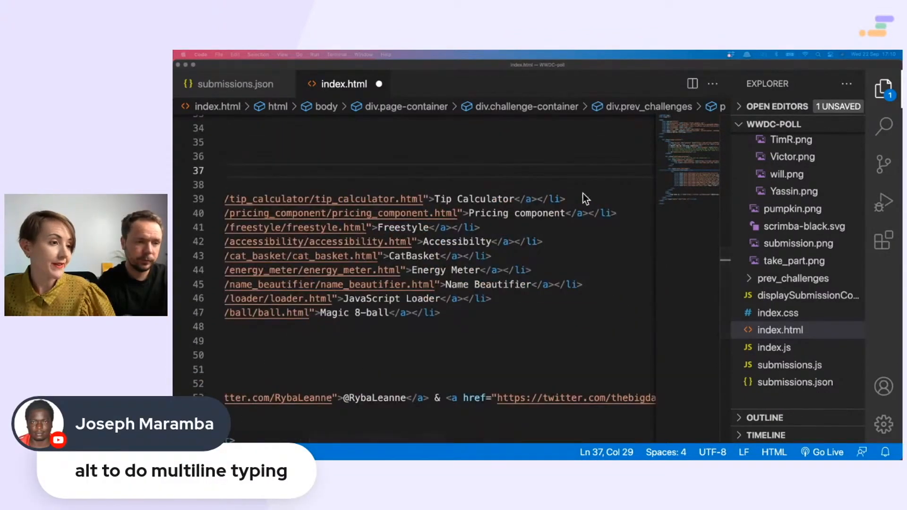
pyautogui.keyDown('alt'); pyautogui.click(617, 213); pyautogui.keyUp('alt')
pyautogui.keyDown('alt'); pyautogui.click(479, 227); pyautogui.keyUp('alt')
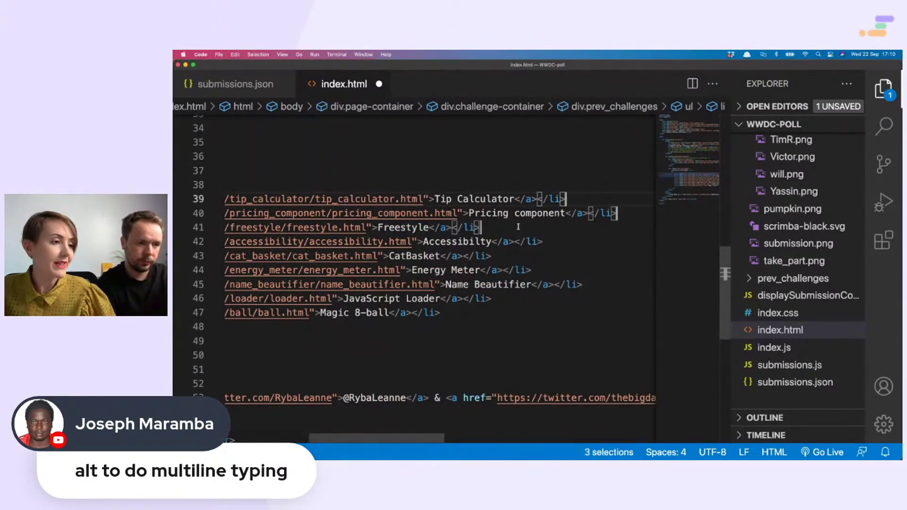
pyautogui.keyDown('alt'); pyautogui.click(542, 241); pyautogui.keyUp('alt')
pyautogui.keyDown('alt'); pyautogui.click(491, 256); pyautogui.keyUp('alt')
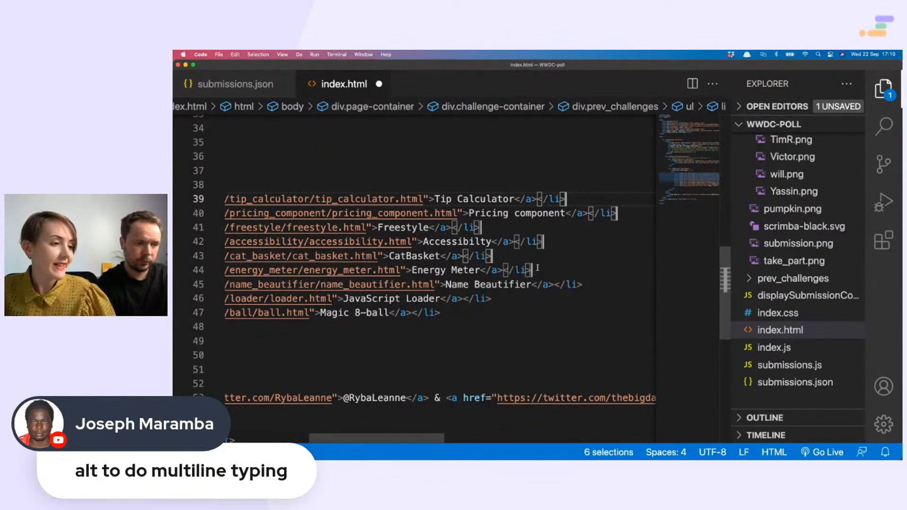
pyautogui.hotkey('alt', 'Left')
pyautogui.hotkey('alt', 'Left')
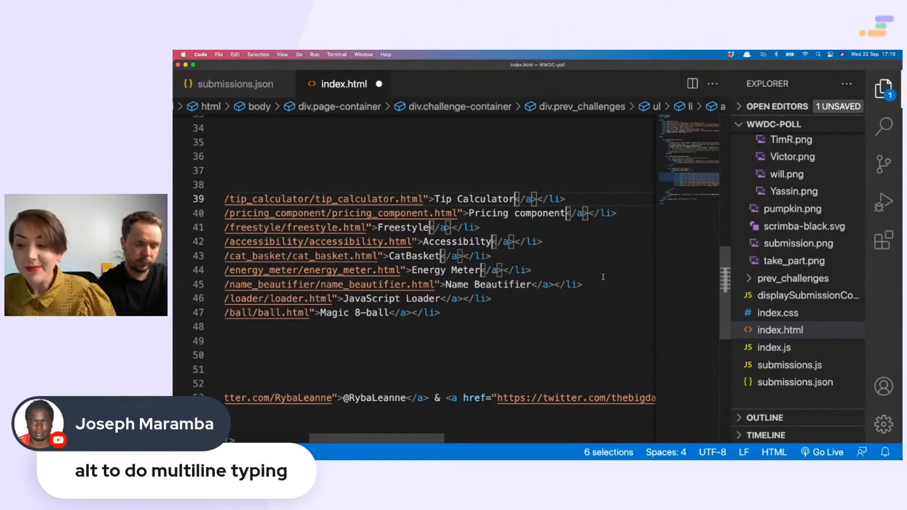
pyautogui.write('wooooooo')
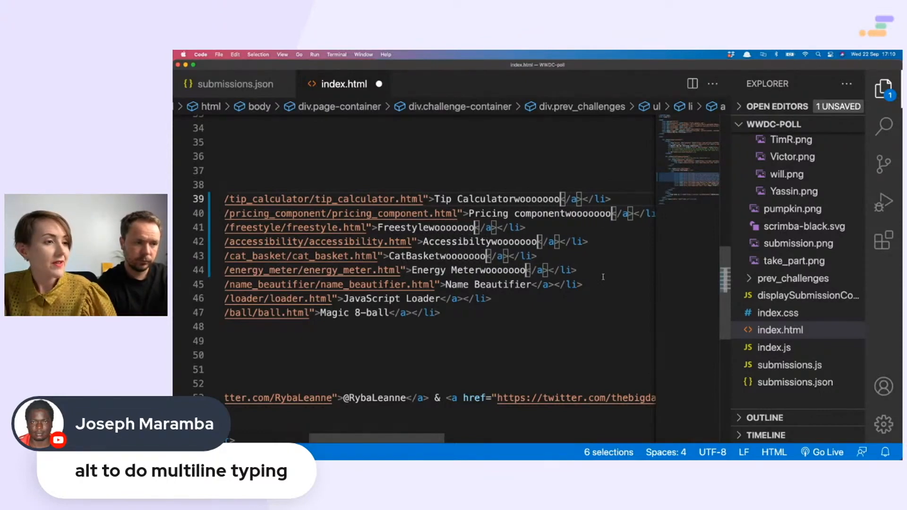
pyautogui.write('oo')
pyautogui.press('super+z')
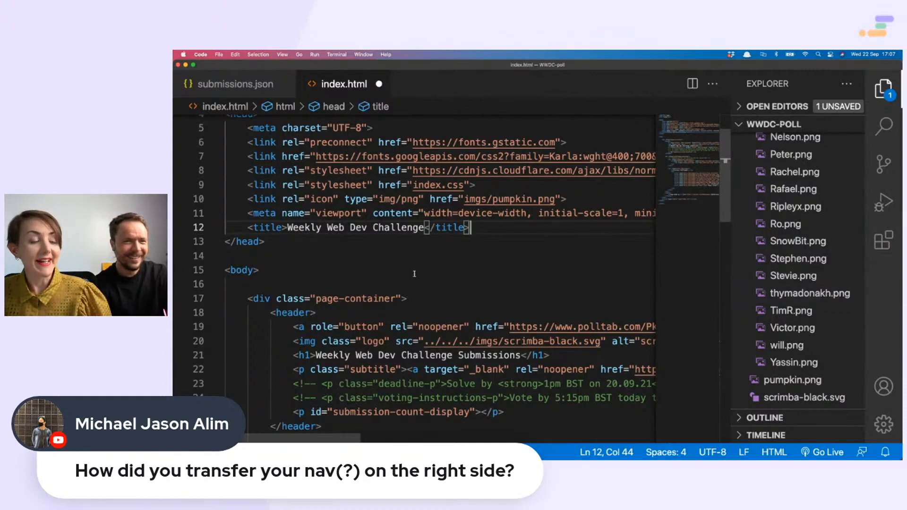
pyautogui.hscroll(1, 414, 274)
pyautogui.hscroll(3, 414, 273)
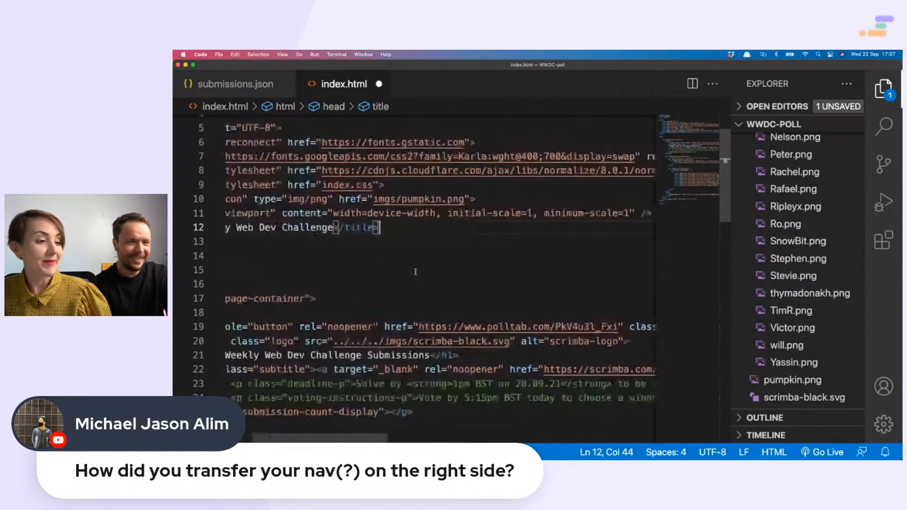
pyautogui.hscroll(-4, 414, 274)
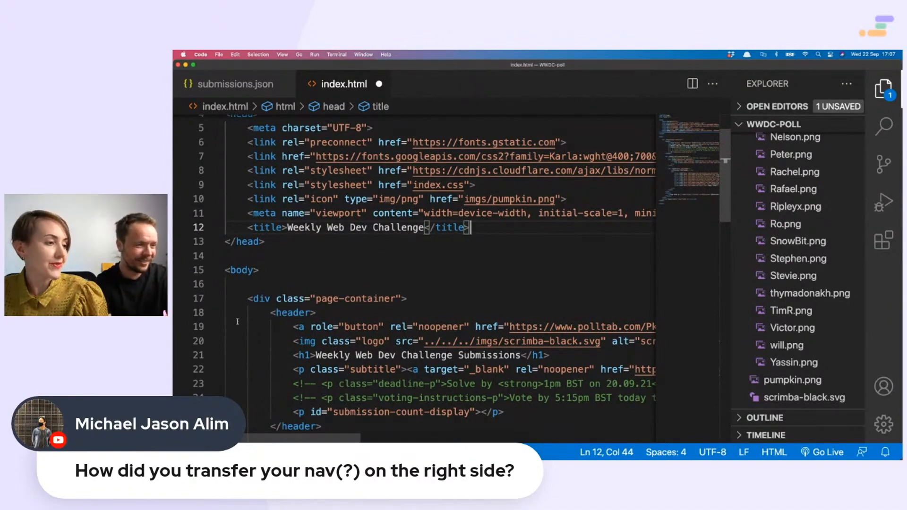
pyautogui.hscroll(5, 428, 279)
pyautogui.hscroll(3, 428, 279)
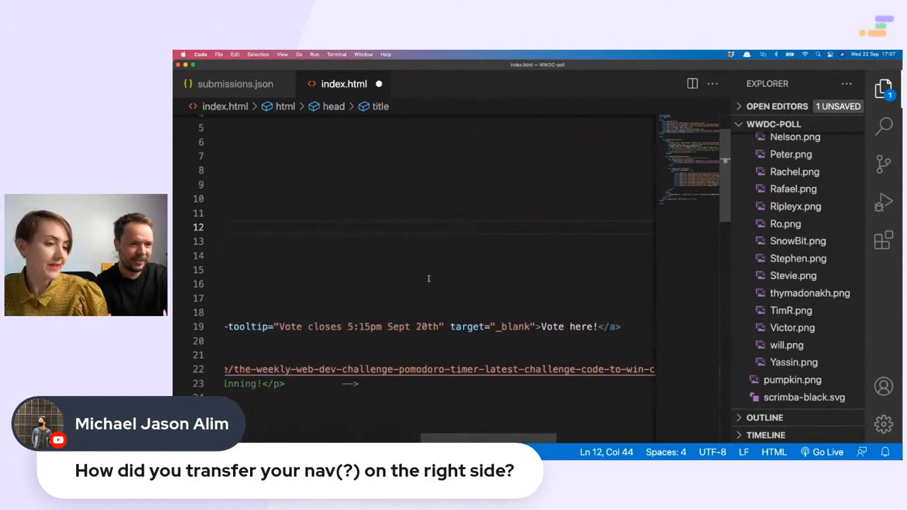
pyautogui.hscroll(-5, 428, 279)
pyautogui.hscroll(-4, 429, 279)
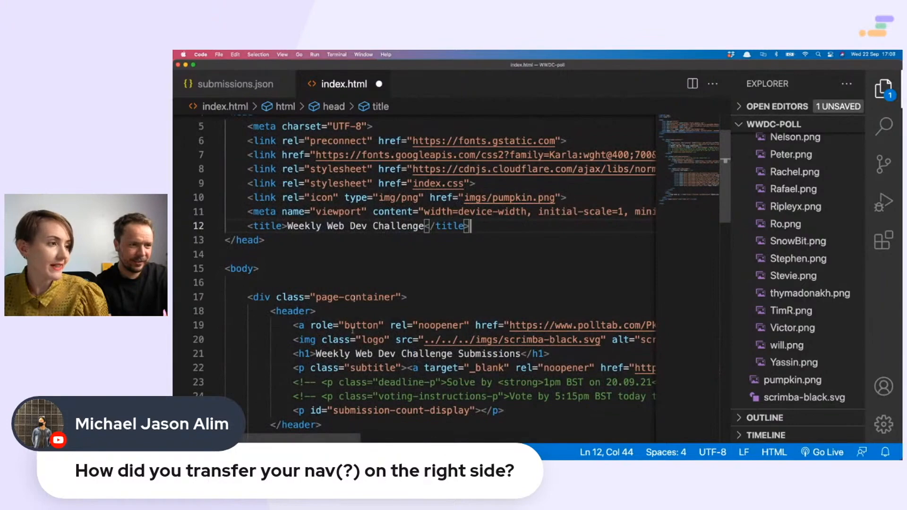
pyautogui.scroll(-5, 353, 331)
pyautogui.scroll(-5, 352, 331)
pyautogui.scroll(6, 340, 212)
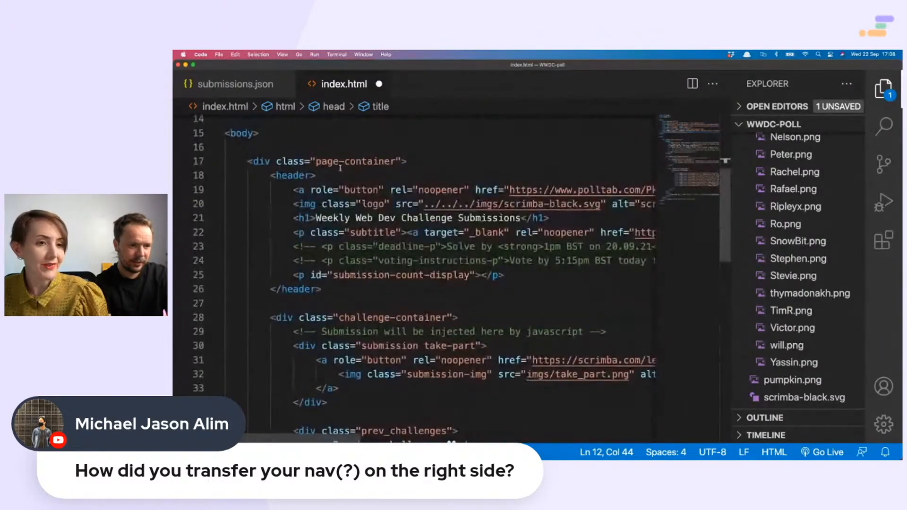
pyautogui.scroll(5, 340, 167)
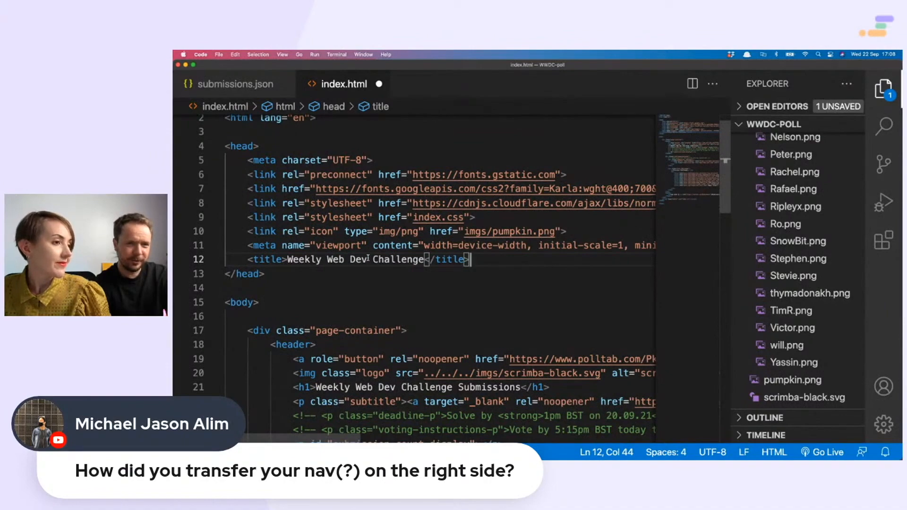
pyautogui.scroll(-2, 369, 259)
pyautogui.scroll(-2, 369, 259)
pyautogui.scroll(5, 368, 259)
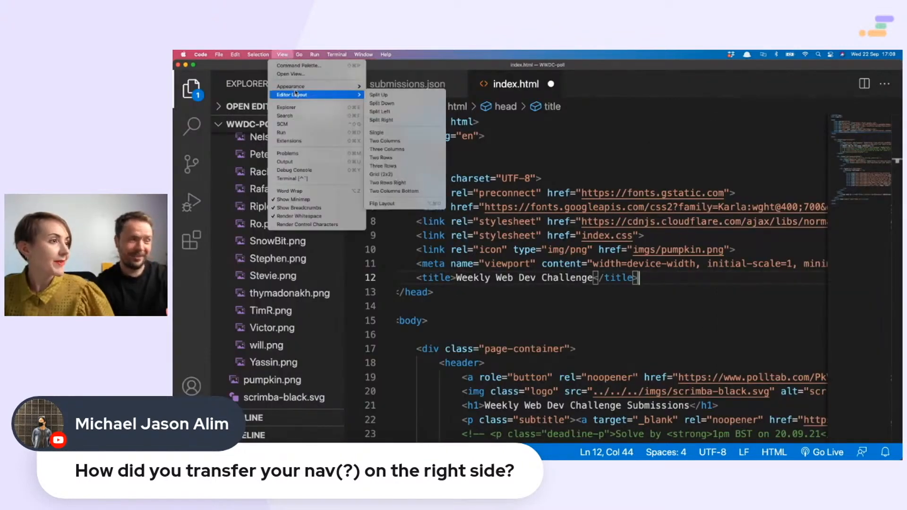
pyautogui.moveTo(292, 87)
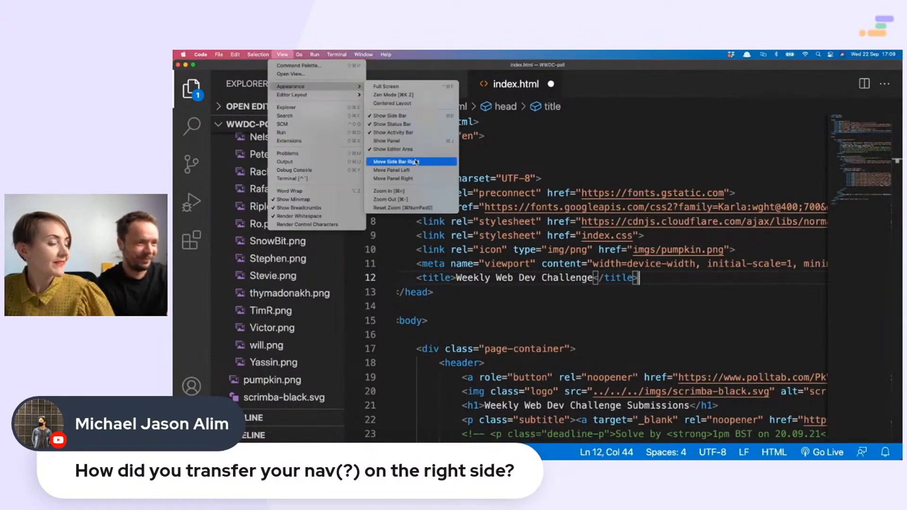
pyautogui.click(415, 162)
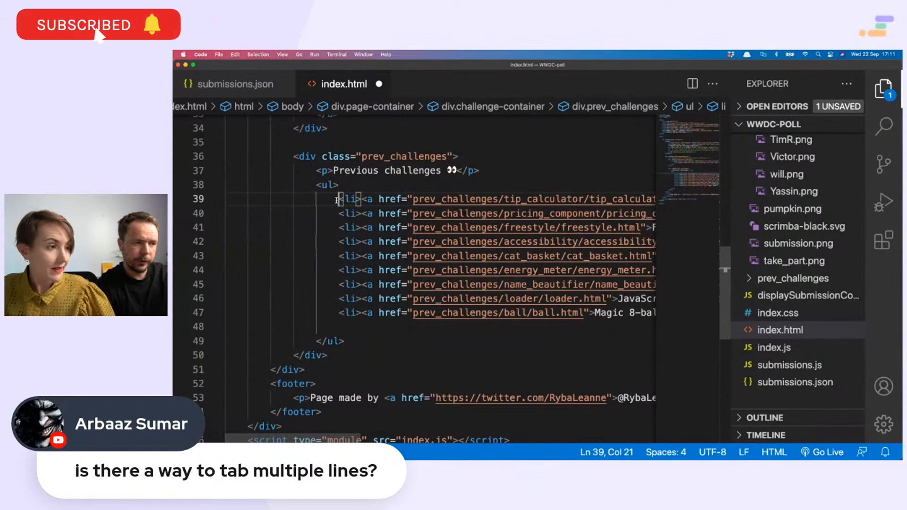
# Indent list item lines 39 to 47 one level with a selection and Tab.
pyautogui.moveTo(339, 199); pyautogui.dragTo(352, 313)
pyautogui.press('Tab')
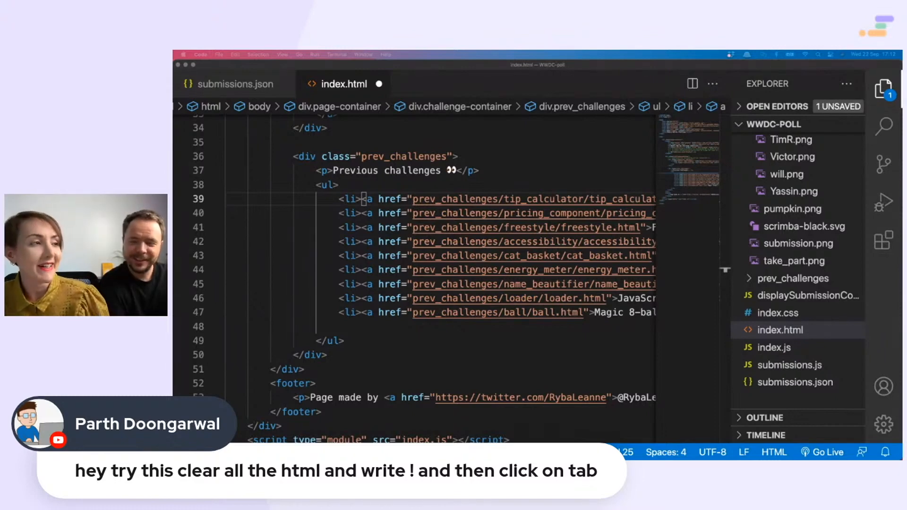
# Delete all of index.html, compare the ! and !!! Emmet suggestions and expand ! into boilerplate.
pyautogui.press('super+a')
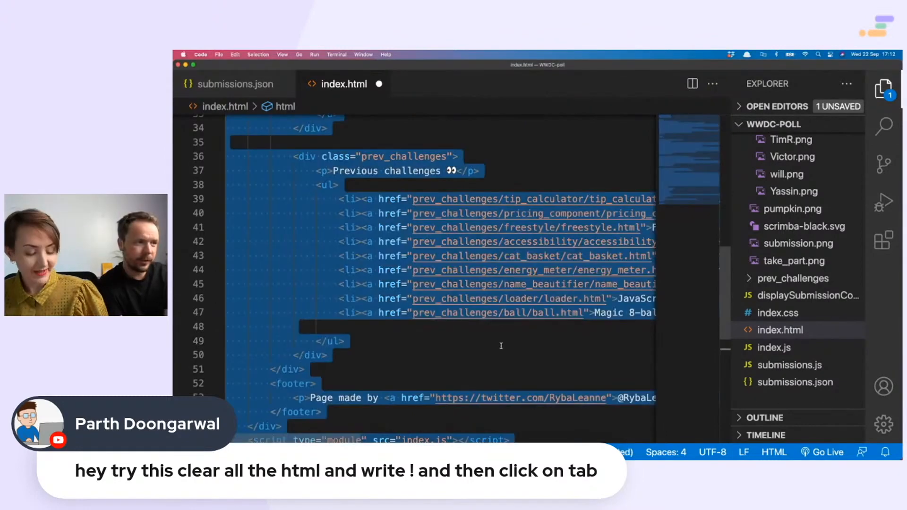
pyautogui.press('BackSpace')
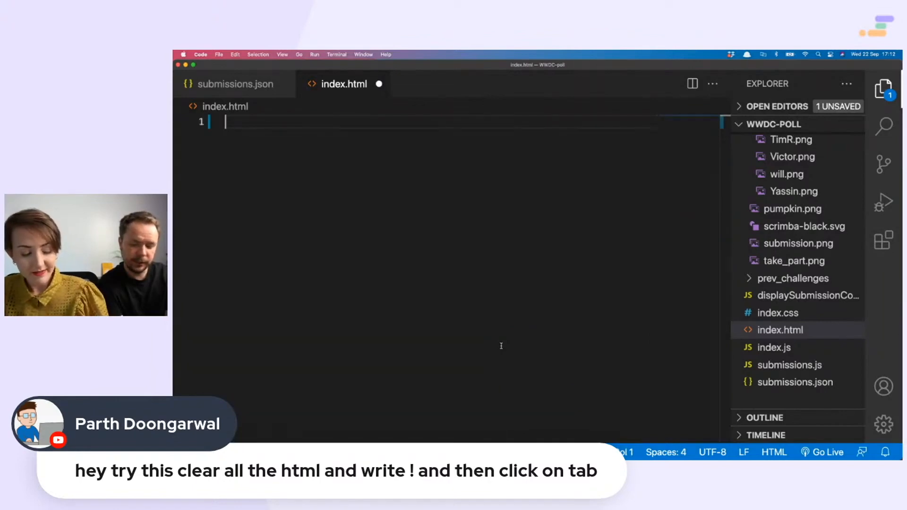
pyautogui.write('!')
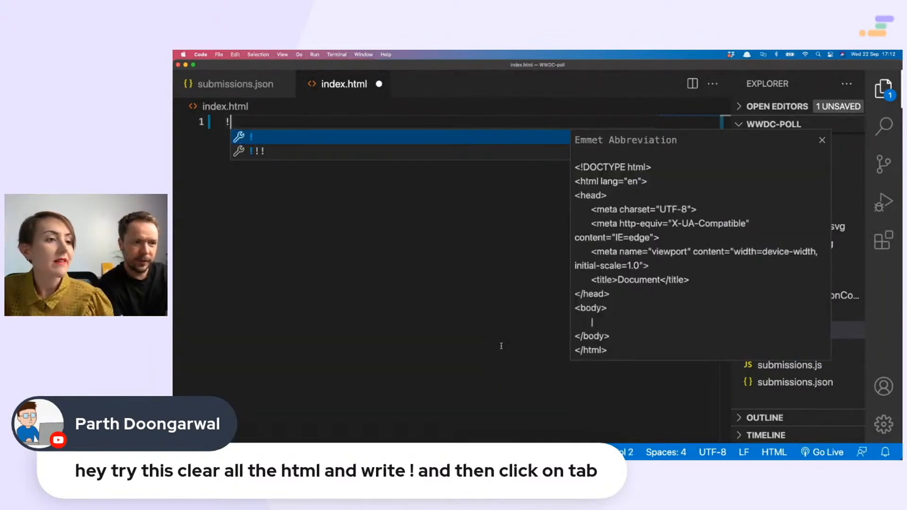
pyautogui.press('Down')
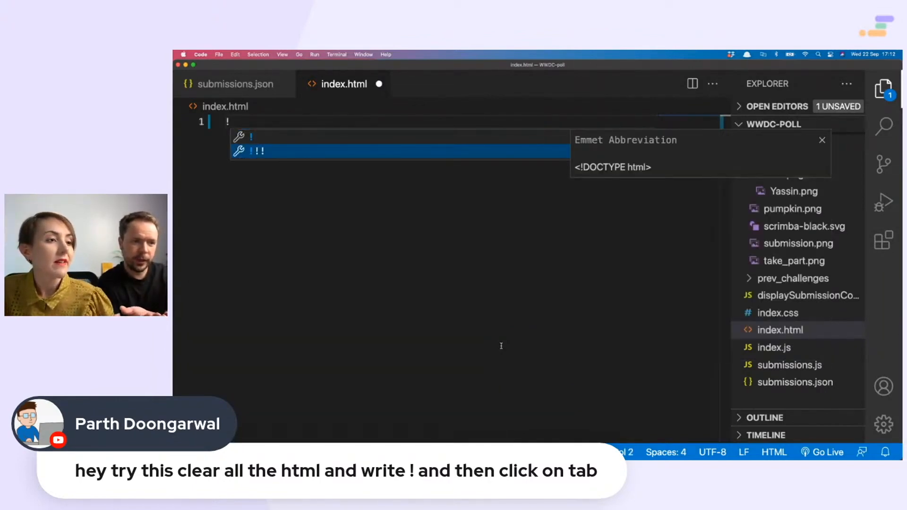
pyautogui.press('Up')
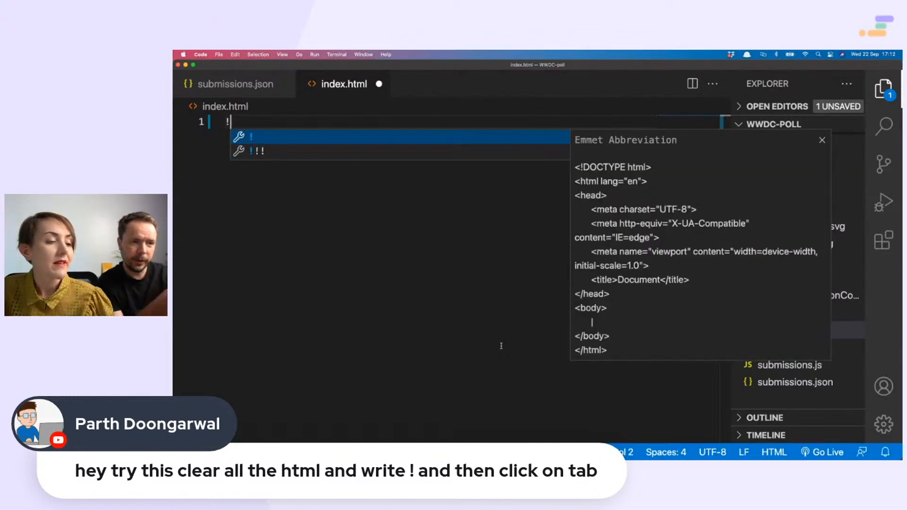
pyautogui.press('Down')
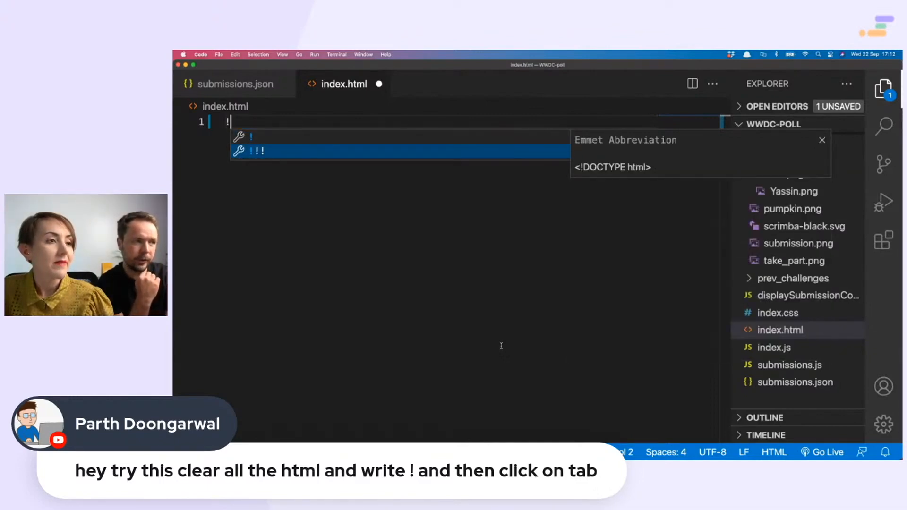
pyautogui.press('Up')
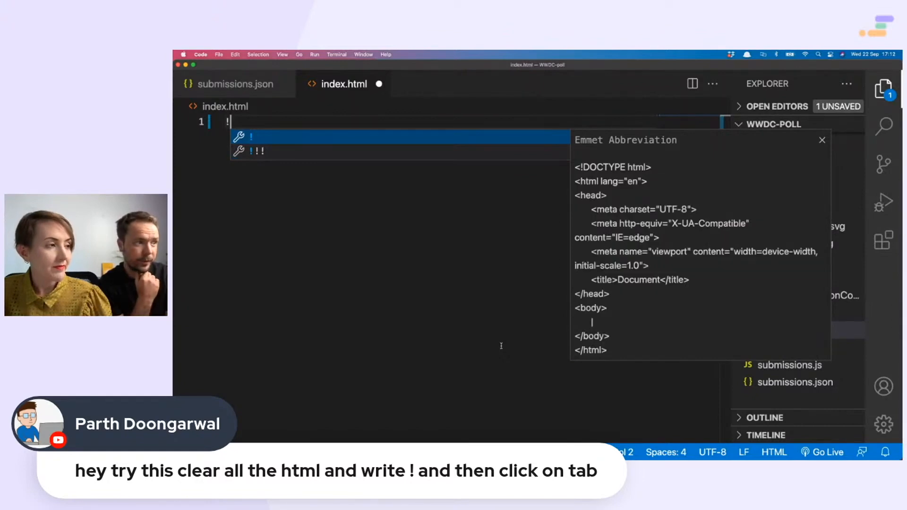
pyautogui.press('Tab')
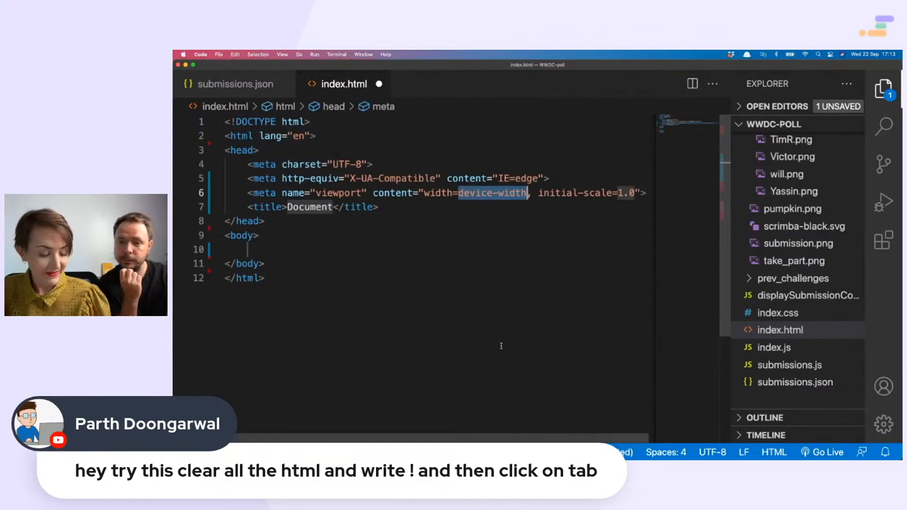
pyautogui.press('super+a')
pyautogui.write('!')
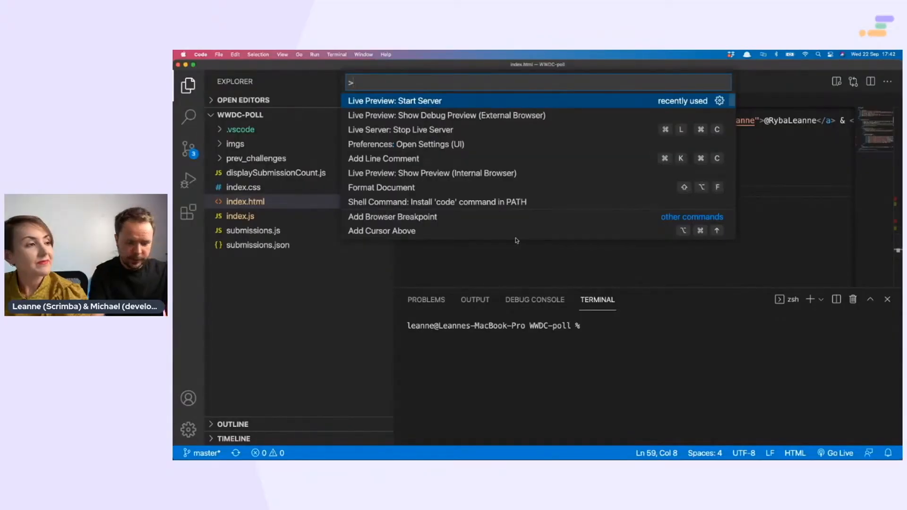
pyautogui.write('setting')
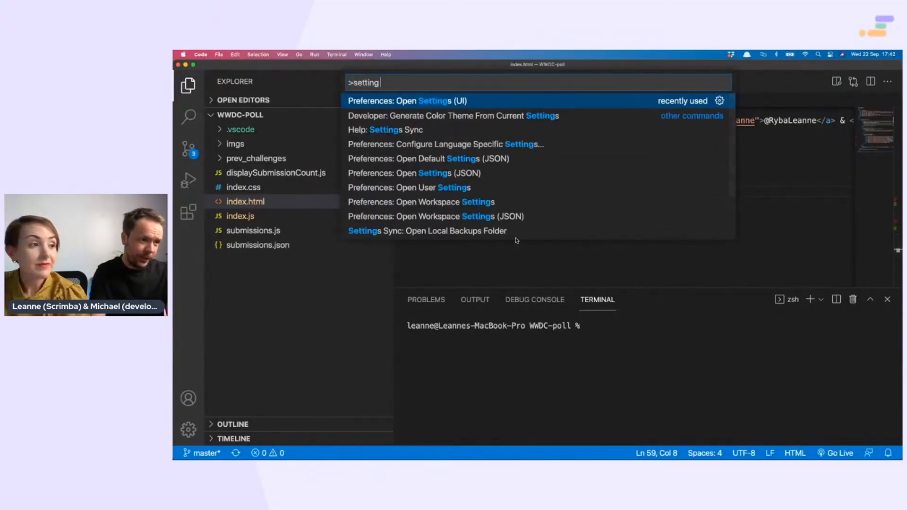
# Run Settings Sync: Turn On from the Command Palette's settings commands.
pyautogui.press('Down')
pyautogui.press('Down')
pyautogui.press('Down')
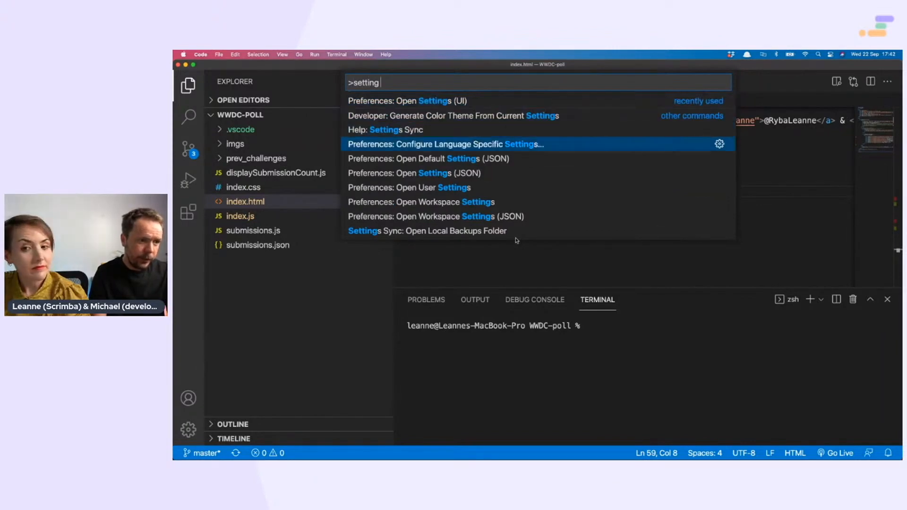
pyautogui.write('sy')
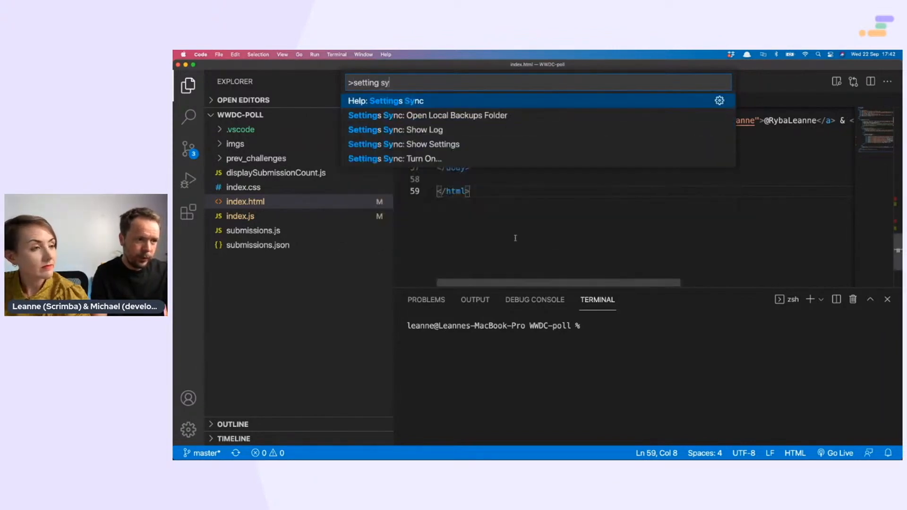
pyautogui.press('Down')
pyautogui.press('Down')
pyautogui.press('Down')
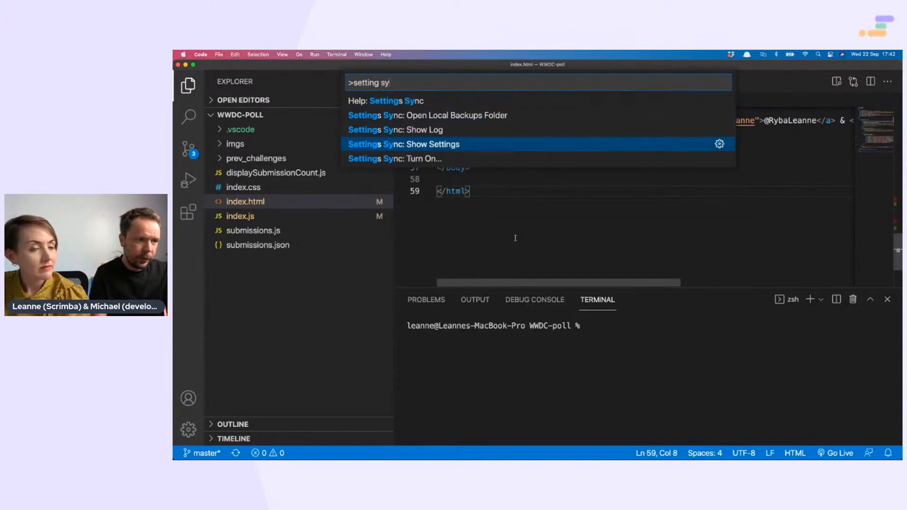
pyautogui.press('Down')
pyautogui.press('Return')
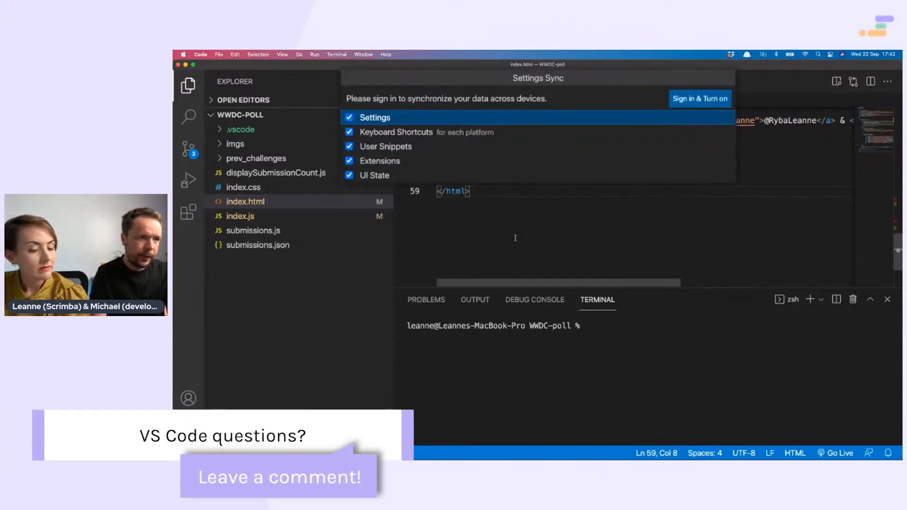
# Step through the what-to-sync options such as User Snippets and Extensions.
pyautogui.press('Down')
pyautogui.press('Up')
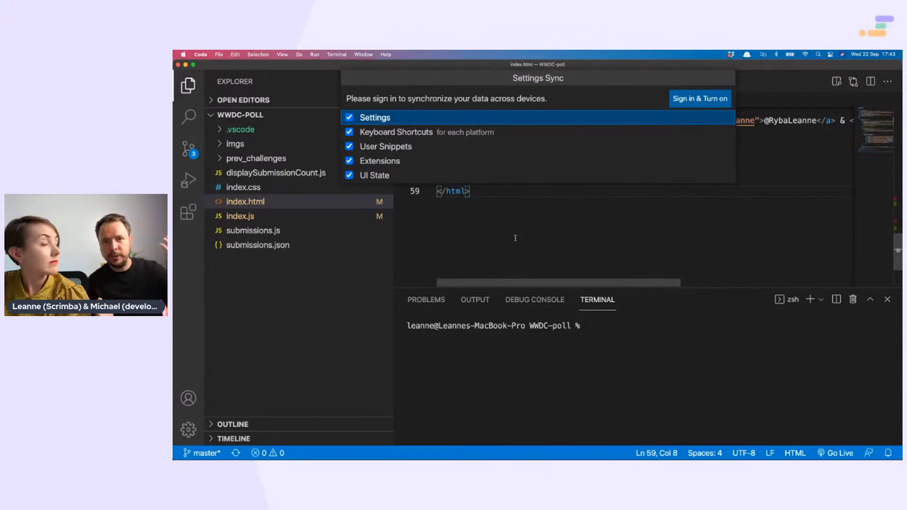
pyautogui.press('Down')
pyautogui.press('Down')
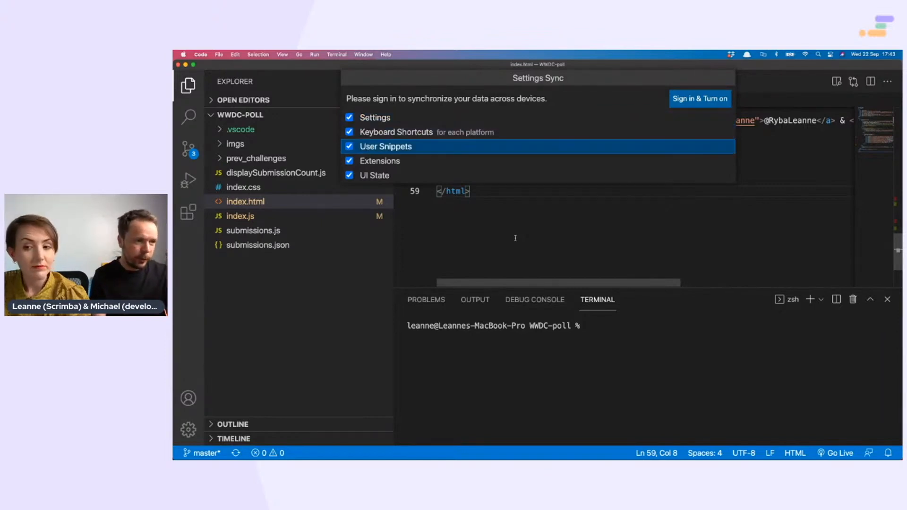
pyautogui.press('Down')
pyautogui.press('Up')
pyautogui.press('Up')
pyautogui.press('Up')
pyautogui.press('Down')
pyautogui.press('Down')
pyautogui.press('Down')
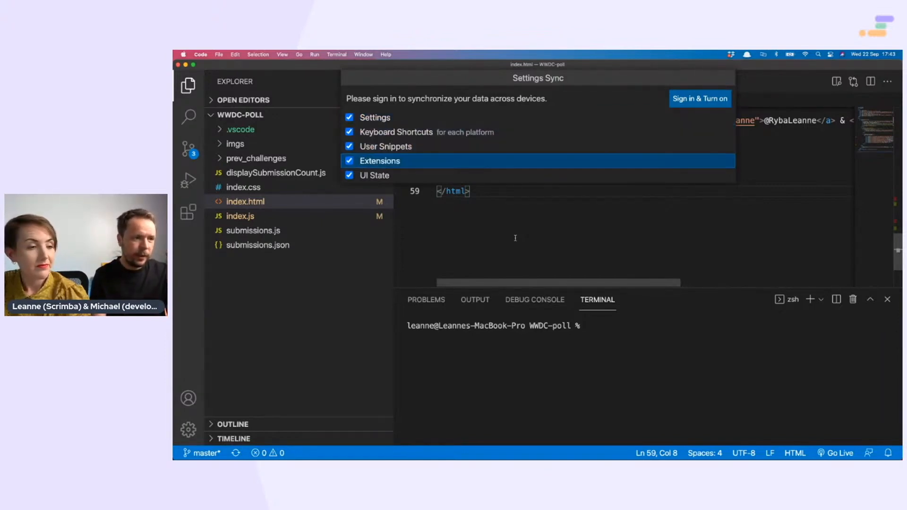
pyautogui.press('Up')
pyautogui.press('Up')
pyautogui.press('Up')
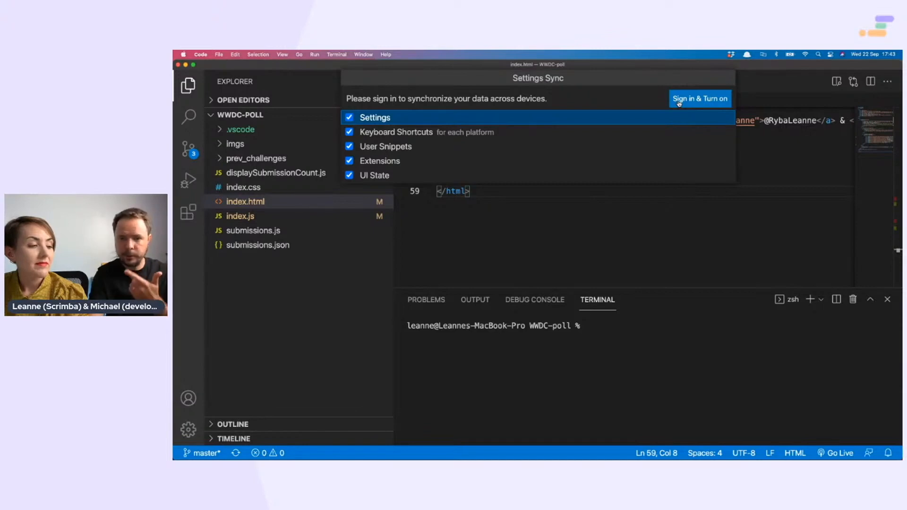
# Sign in with GitHub, authorize Visual Studio Code in Chrome and hand sign-in back to the editor.
pyautogui.click(679, 100)
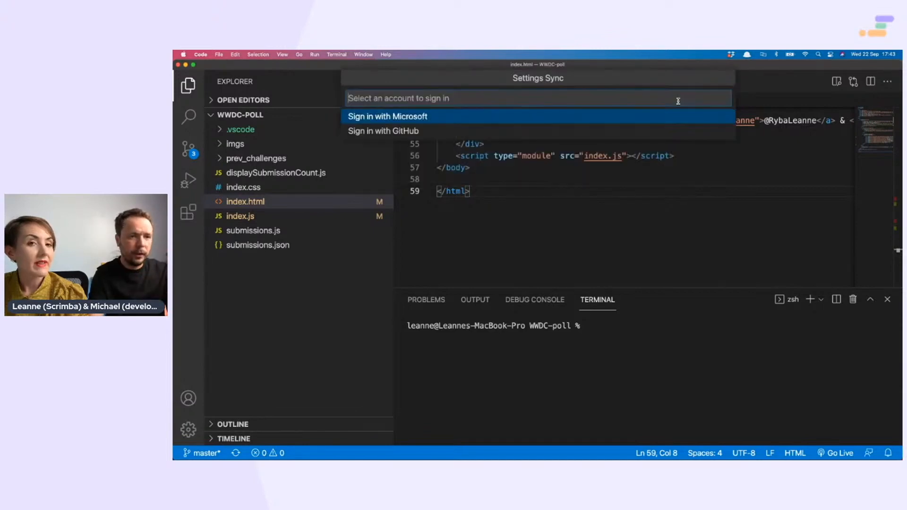
pyautogui.click(406, 132)
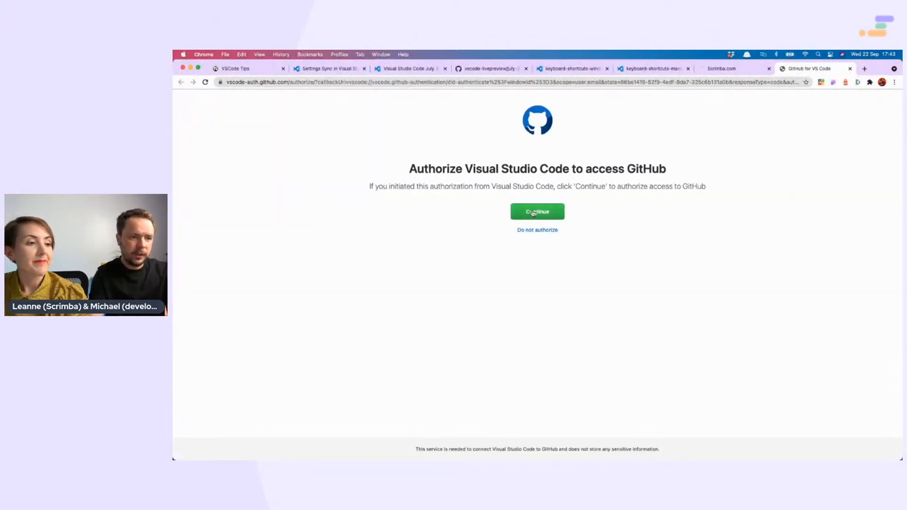
pyautogui.click(534, 213)
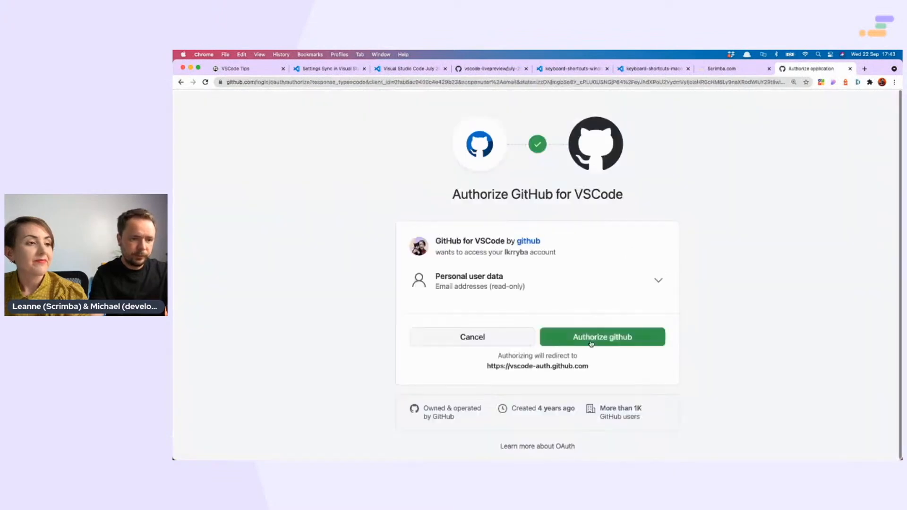
pyautogui.click(592, 338)
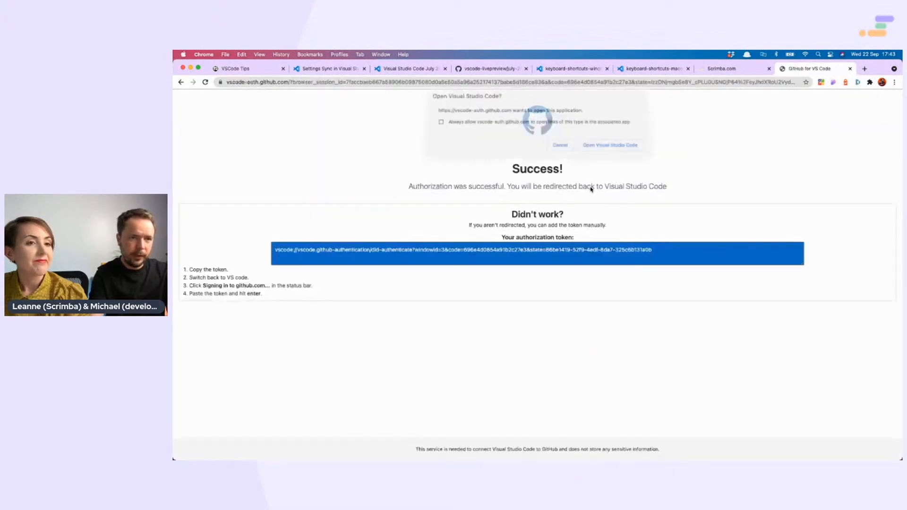
pyautogui.click(596, 145)
# Rerun Settings Sync: Turn On, sign in and let Chrome's link reach the editor to finish.
pyautogui.press('super+shift+p')
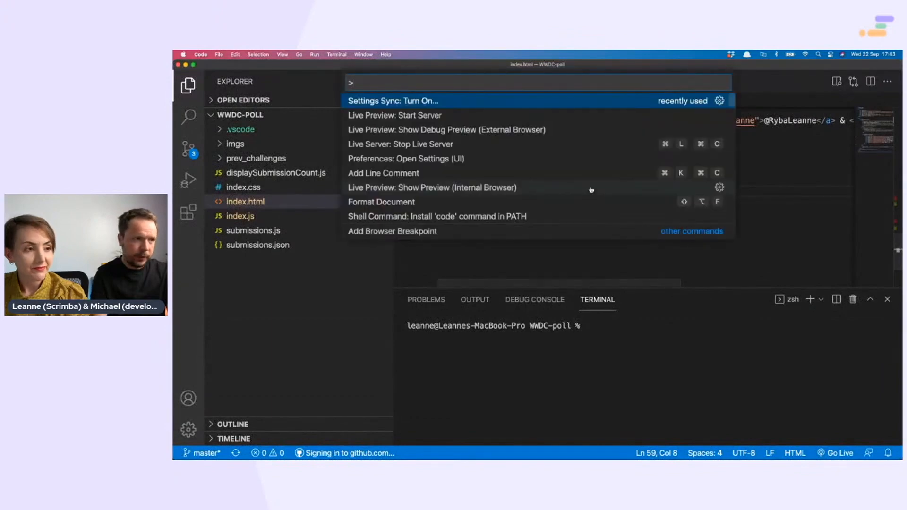
pyautogui.click(437, 101)
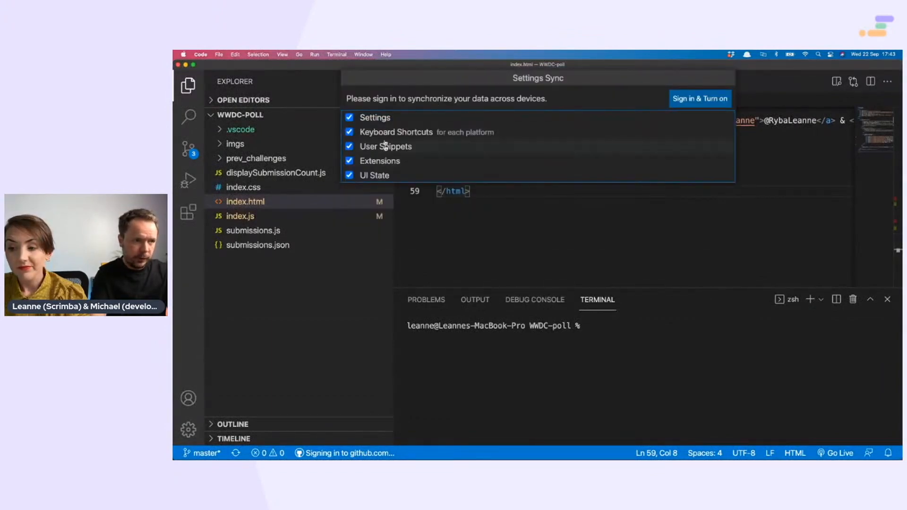
pyautogui.click(686, 100)
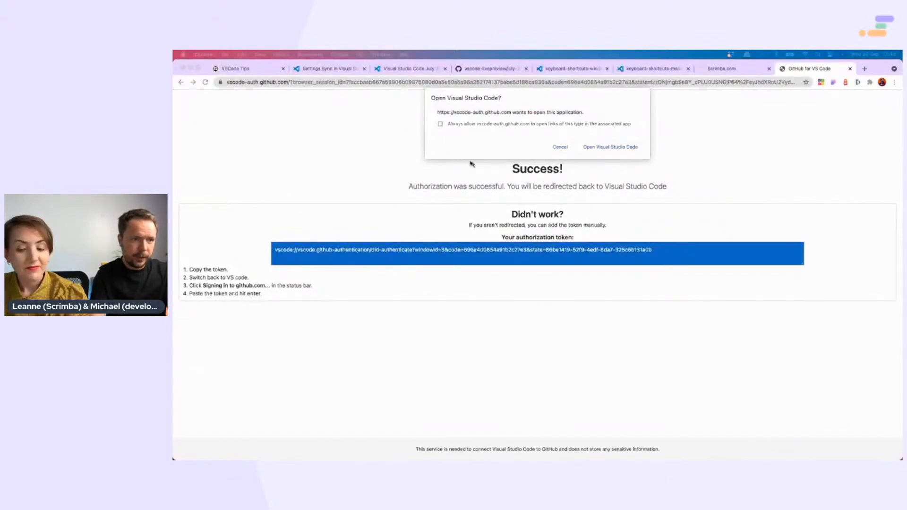
pyautogui.click(611, 147)
pyautogui.click(536, 285)
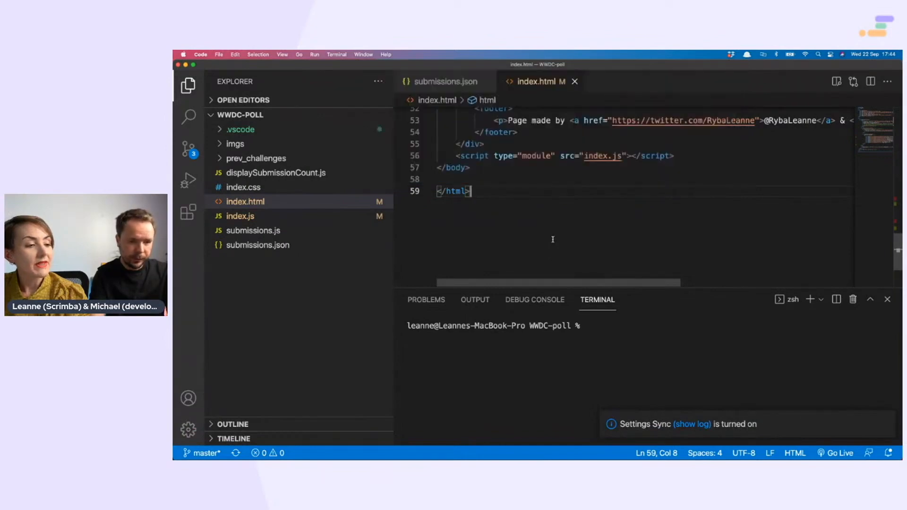
# Browse the Settings Sync commands like sync now and show synced data, then dismiss.
pyautogui.press('super+shift+p')
pyautogui.write('setting sy')
pyautogui.press('Down')
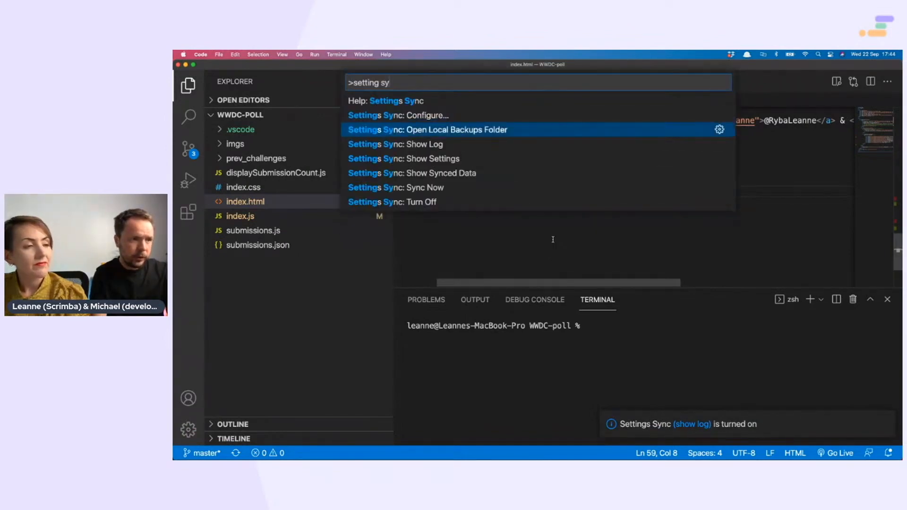
pyautogui.press('Down')
pyautogui.press('Down')
pyautogui.press('Down')
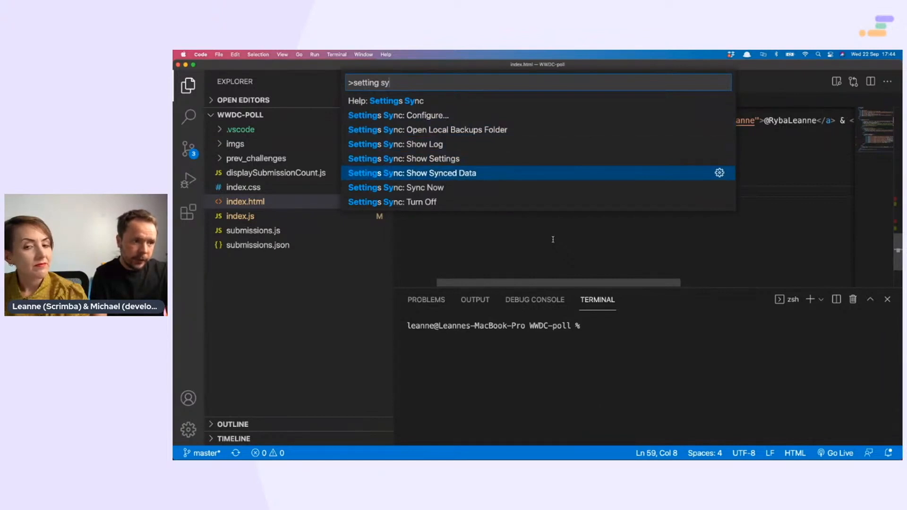
pyautogui.press('Down')
pyautogui.press('Down')
pyautogui.press('Up')
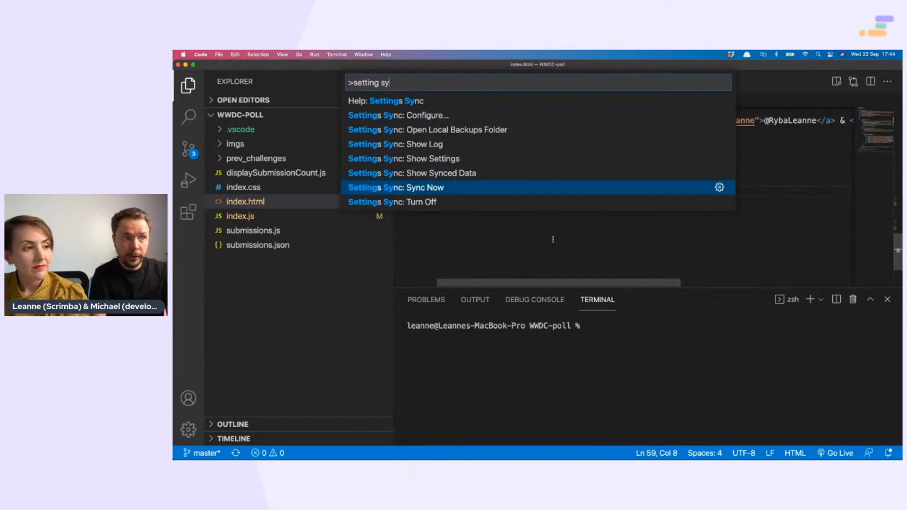
pyautogui.press('Escape')
# Run Help: Settings Sync to open its documentation page.
pyautogui.press('super+shift+p')
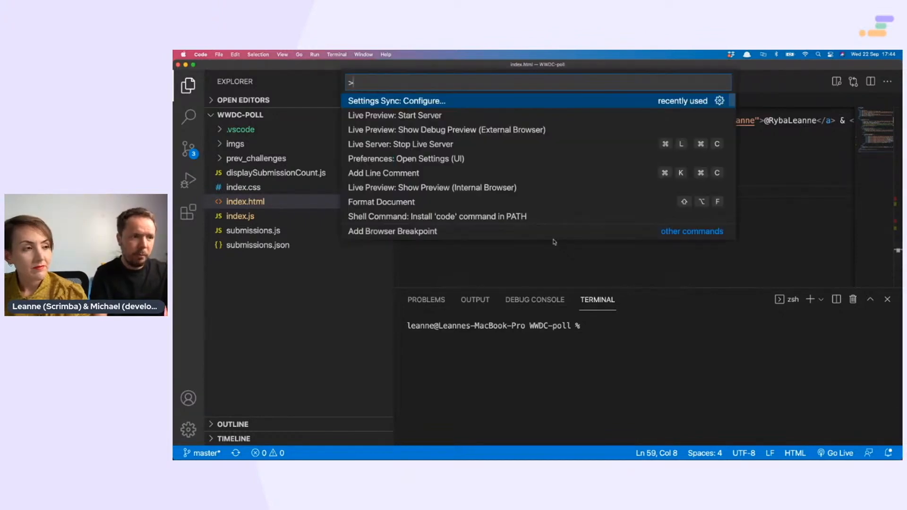
pyautogui.write('settings')
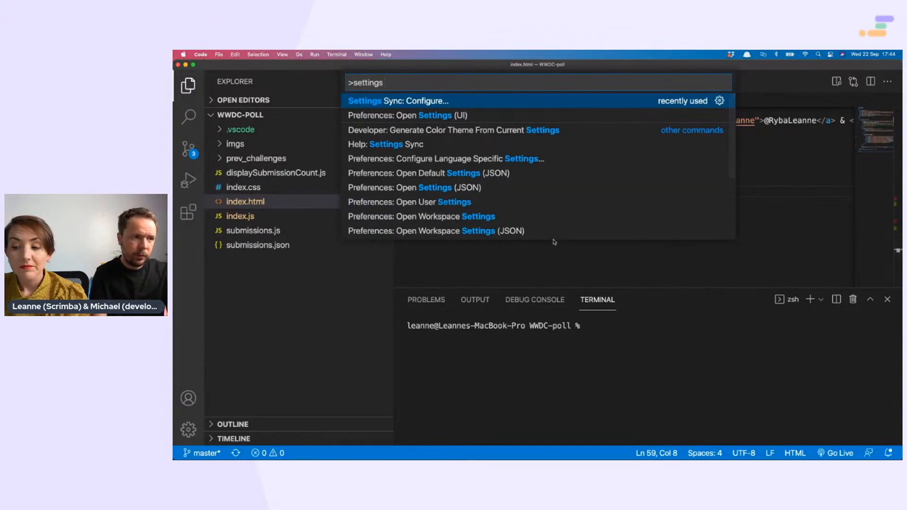
pyautogui.press('Down')
pyautogui.press('Down')
pyautogui.press('Down')
pyautogui.press('Return')
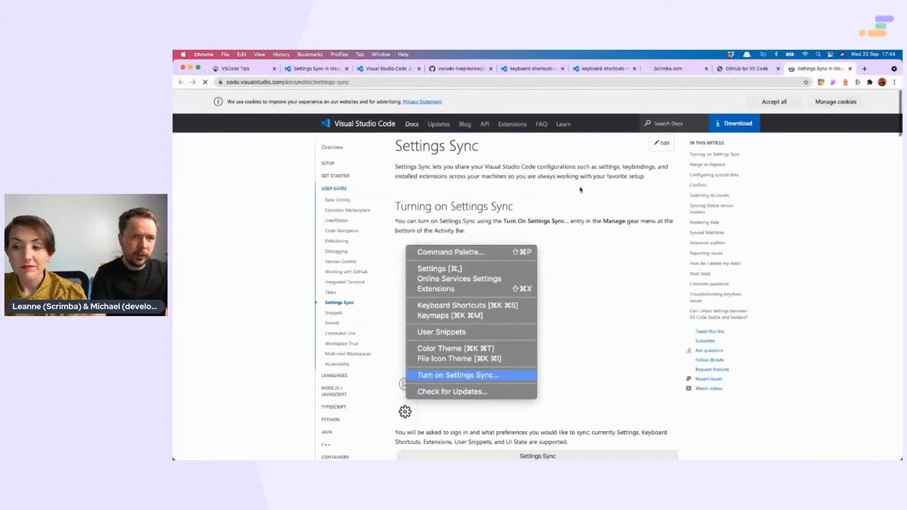
pyautogui.scroll(-1, 433, 197)
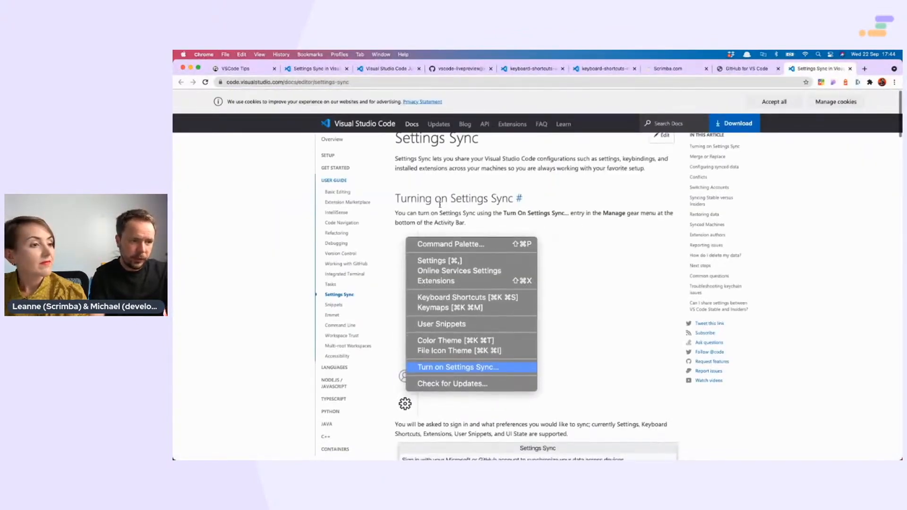
pyautogui.scroll(-5, 440, 203)
pyautogui.scroll(-5, 447, 227)
pyautogui.scroll(-5, 454, 241)
pyautogui.scroll(-5, 459, 254)
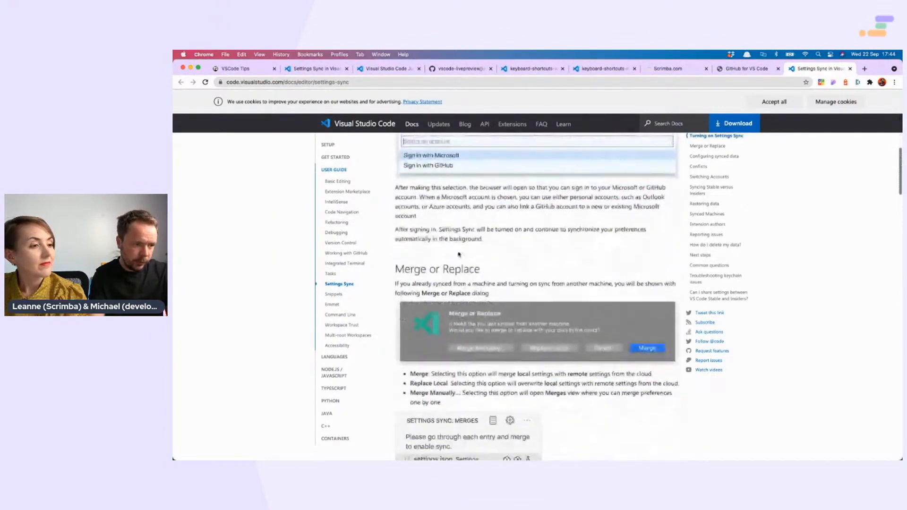
pyautogui.scroll(-3, 459, 254)
pyautogui.scroll(-3, 459, 254)
pyautogui.scroll(-3, 445, 235)
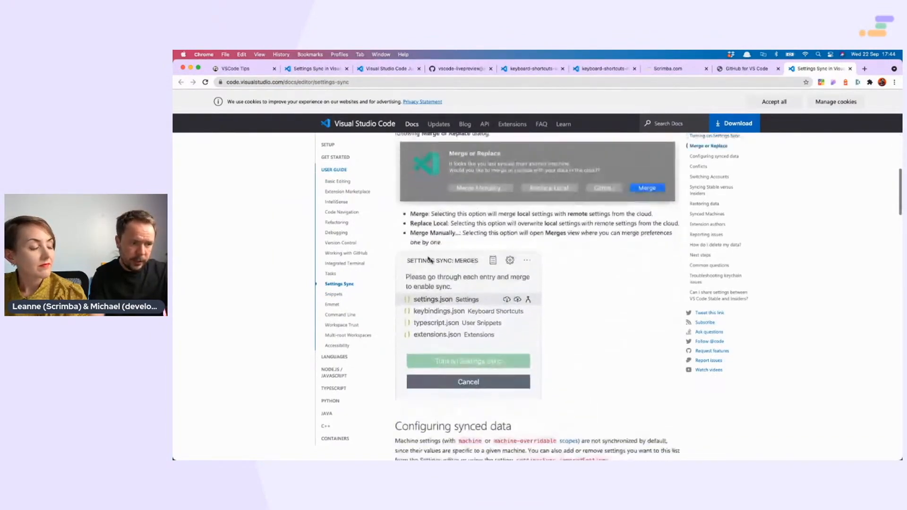
pyautogui.scroll(-3, 440, 215)
pyautogui.scroll(-3, 463, 214)
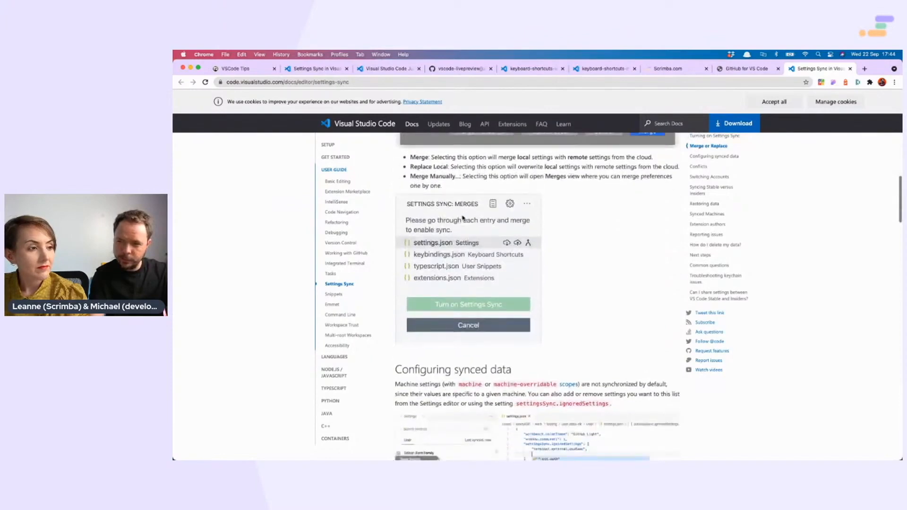
pyautogui.scroll(-3, 457, 213)
pyautogui.scroll(-3, 454, 210)
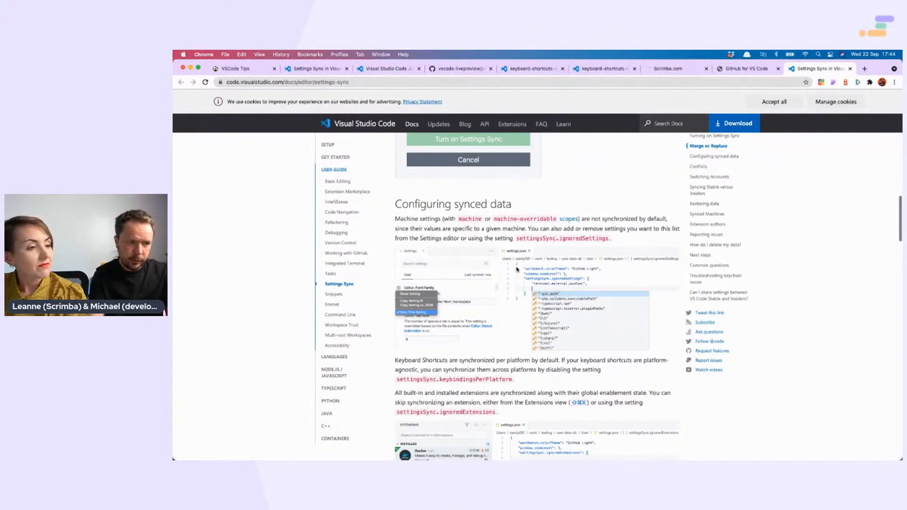
pyautogui.scroll(-5, 474, 241)
pyautogui.scroll(-1, 474, 241)
pyautogui.moveTo(461, 223); pyautogui.dragTo(510, 233)
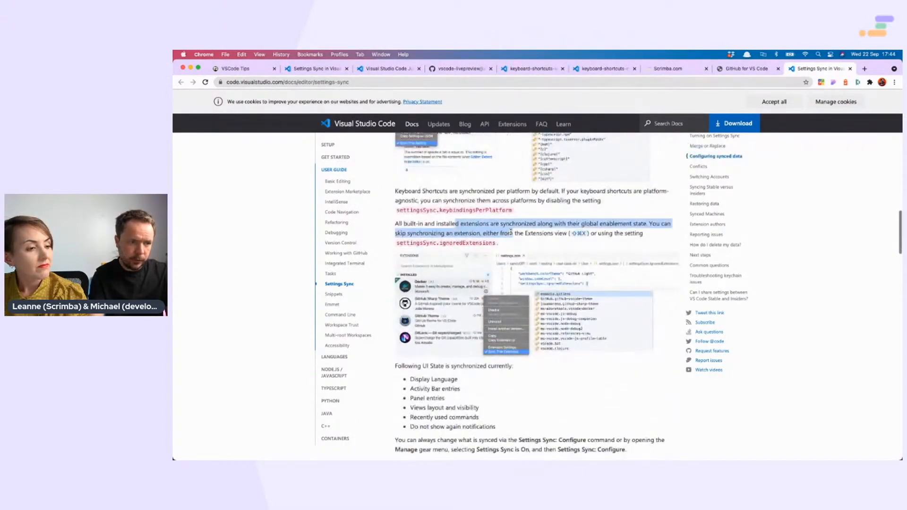
pyautogui.scroll(-4, 454, 243)
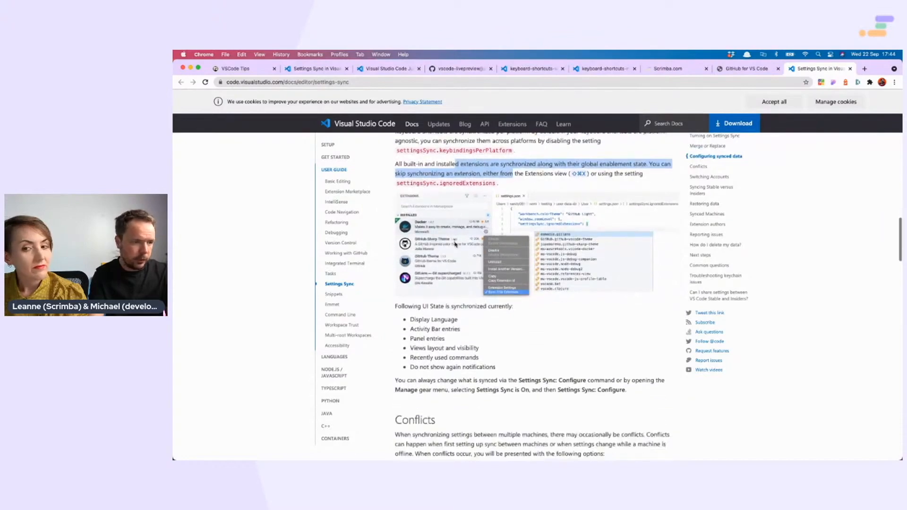
pyautogui.scroll(-4, 454, 243)
pyautogui.scroll(-4, 455, 248)
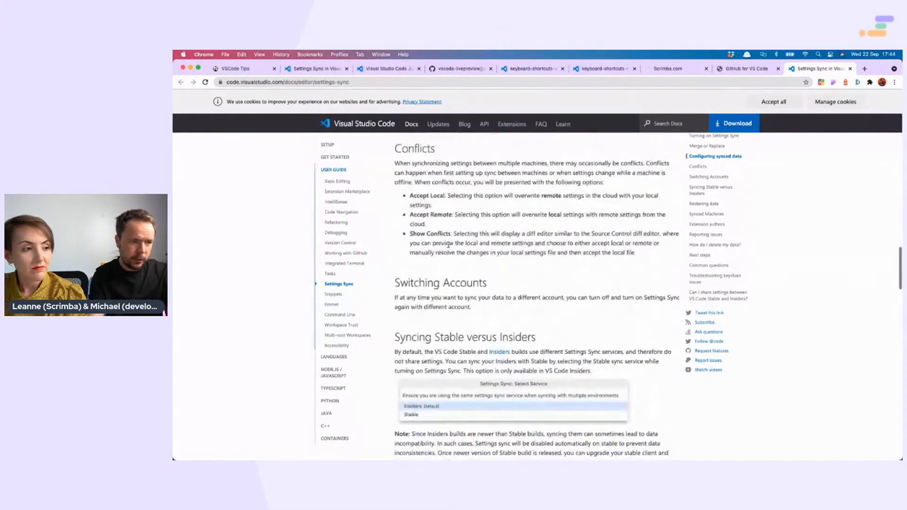
pyautogui.scroll(2, 432, 220)
# Select the Conflicts section, then just the Accept Local and Accept Remote descriptions.
pyautogui.moveTo(396, 171); pyautogui.dragTo(517, 283)
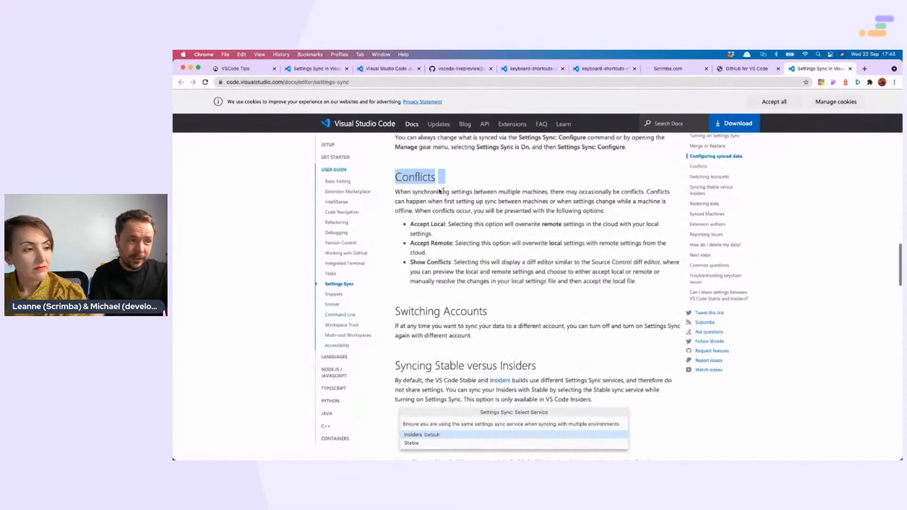
pyautogui.click(436, 257)
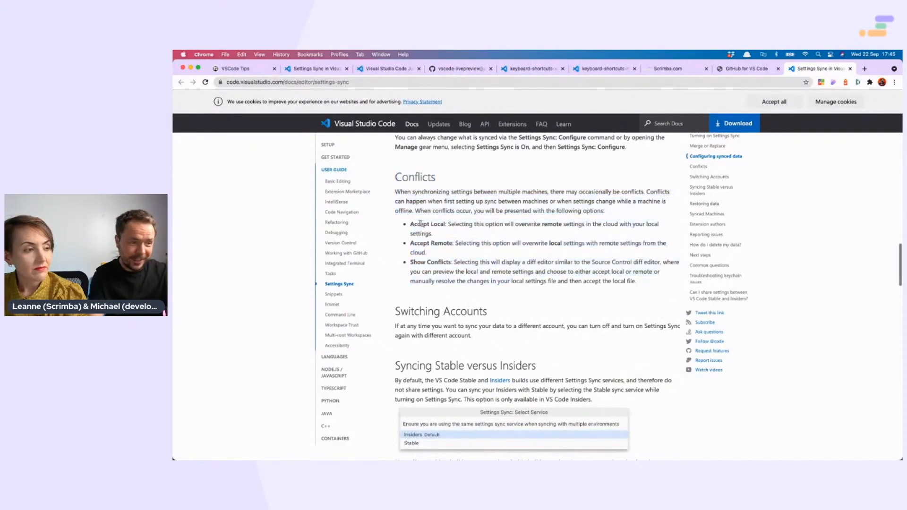
pyautogui.moveTo(410, 223); pyautogui.dragTo(462, 254)
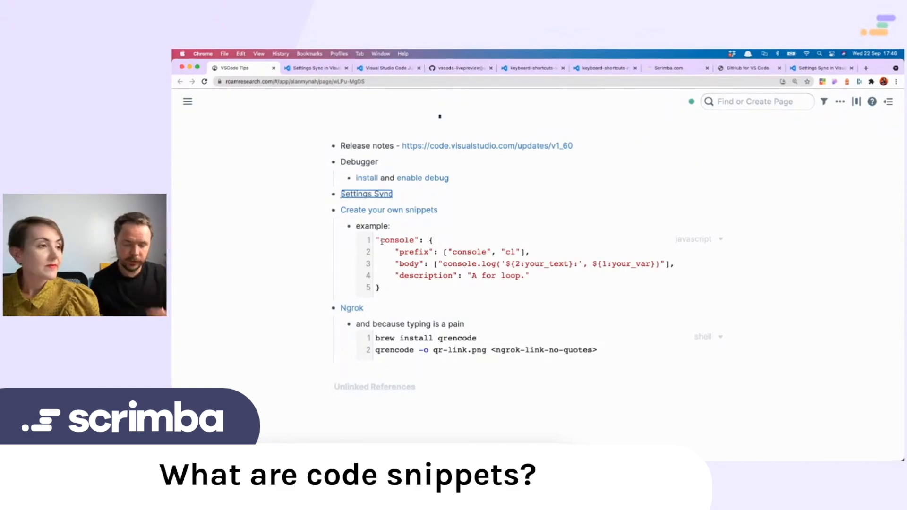
# Switch back to Visual Studio Code and show the installed extensions list.
pyautogui.press('super+Tab')
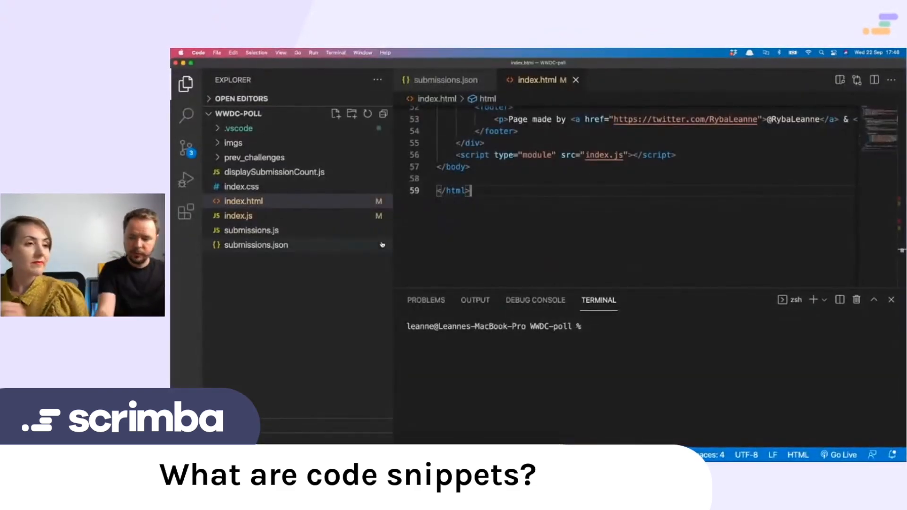
pyautogui.press('super+h')
pyautogui.press('super+Tab')
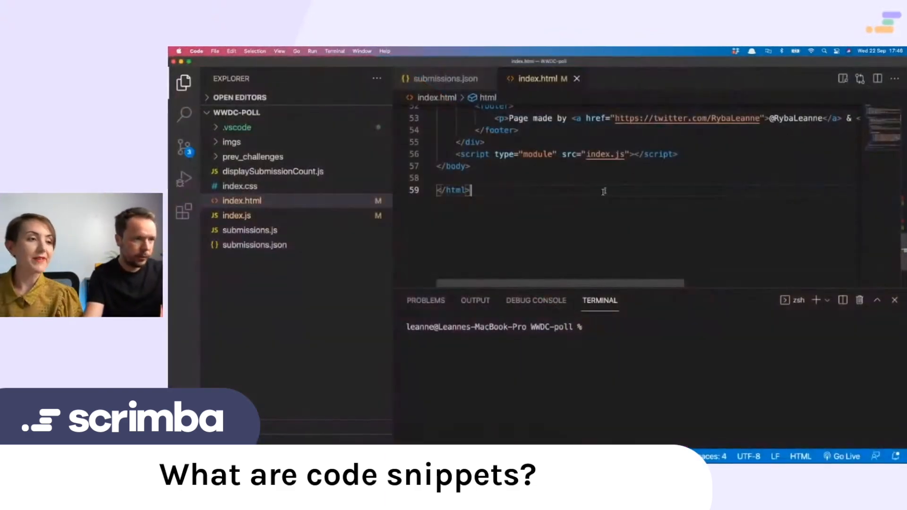
pyautogui.press('super+shift+x')
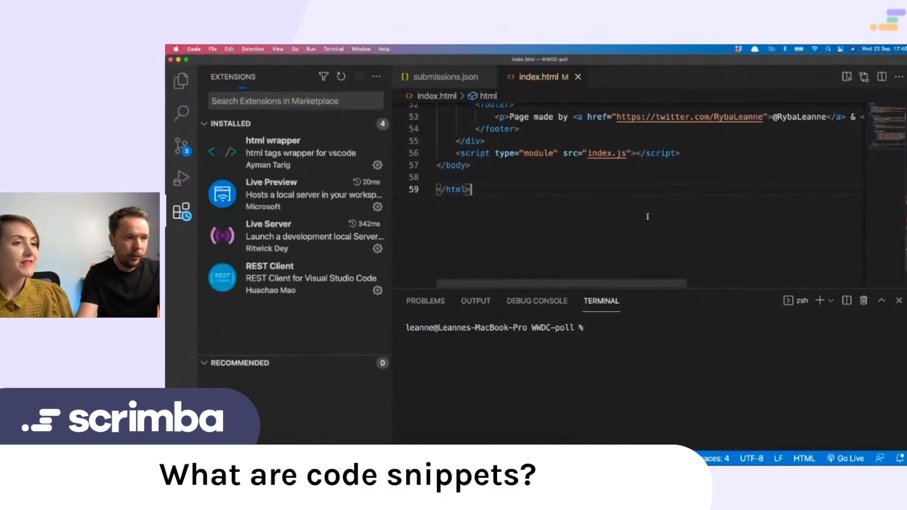
# Open the JavaScript (ES6) code snippets extension's details from the snippets results.
pyautogui.press('Return')
pyautogui.press('Return')
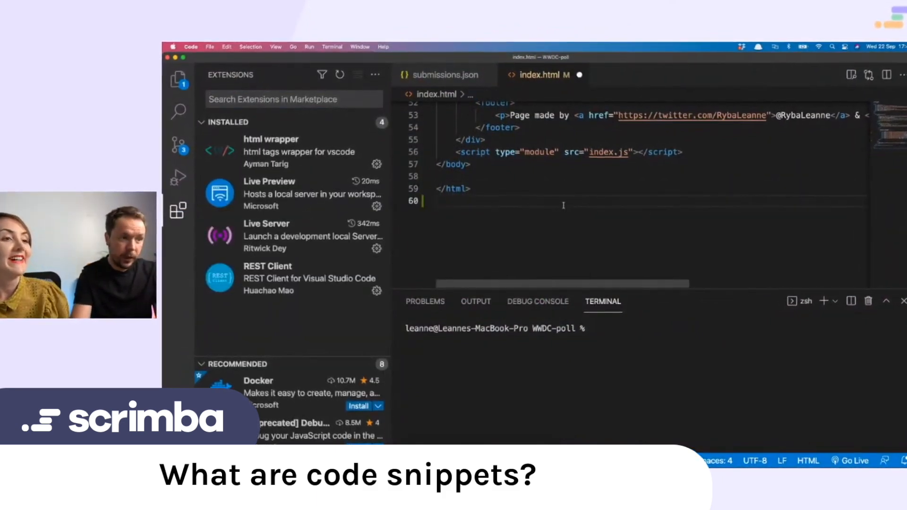
pyautogui.write('!')
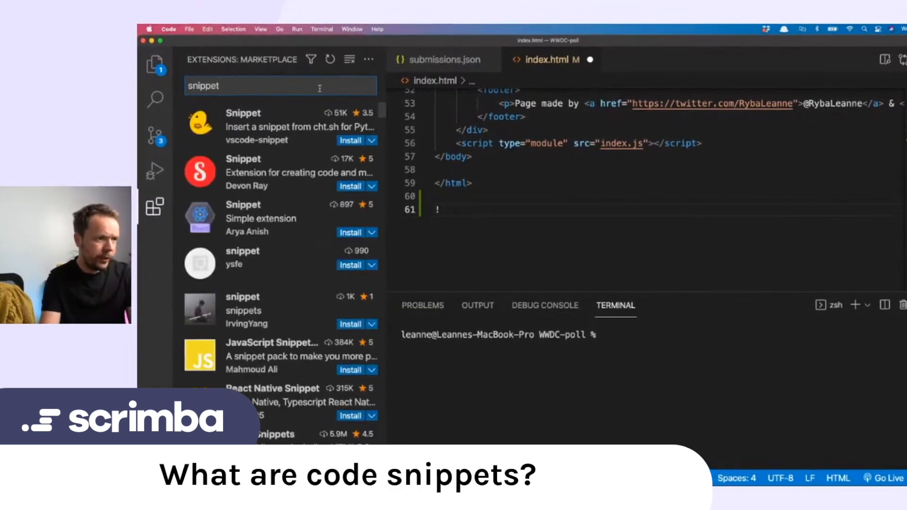
pyautogui.write('s')
pyautogui.scroll(-3, 278, 128)
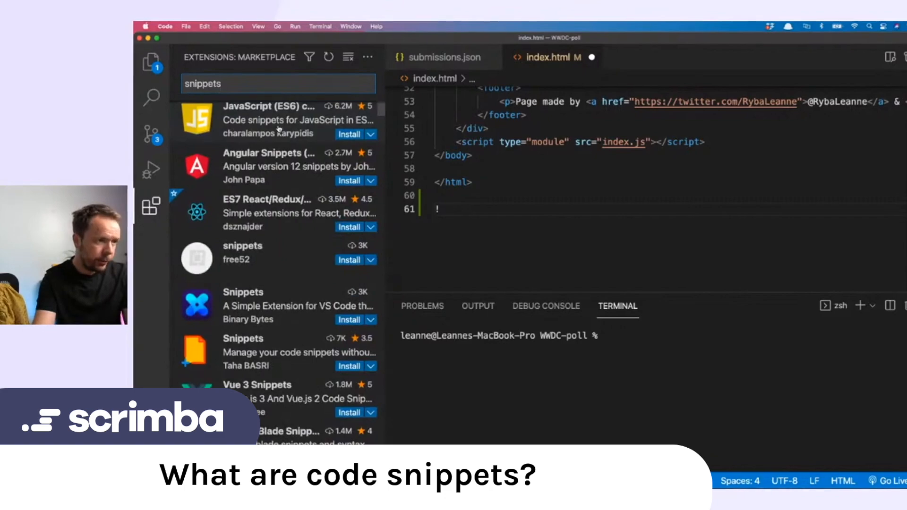
pyautogui.scroll(-2, 278, 129)
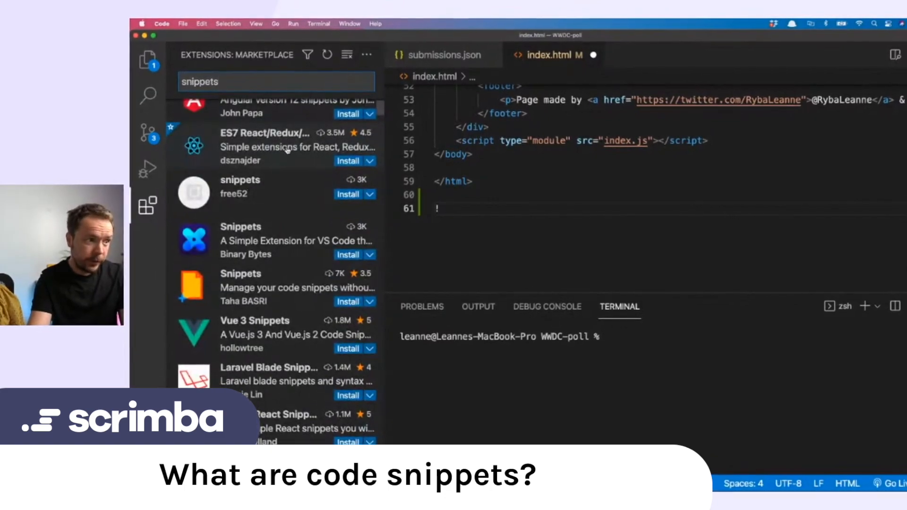
pyautogui.scroll(-3, 287, 149)
pyautogui.scroll(4, 288, 149)
pyautogui.scroll(-3, 288, 171)
pyautogui.scroll(-5, 287, 191)
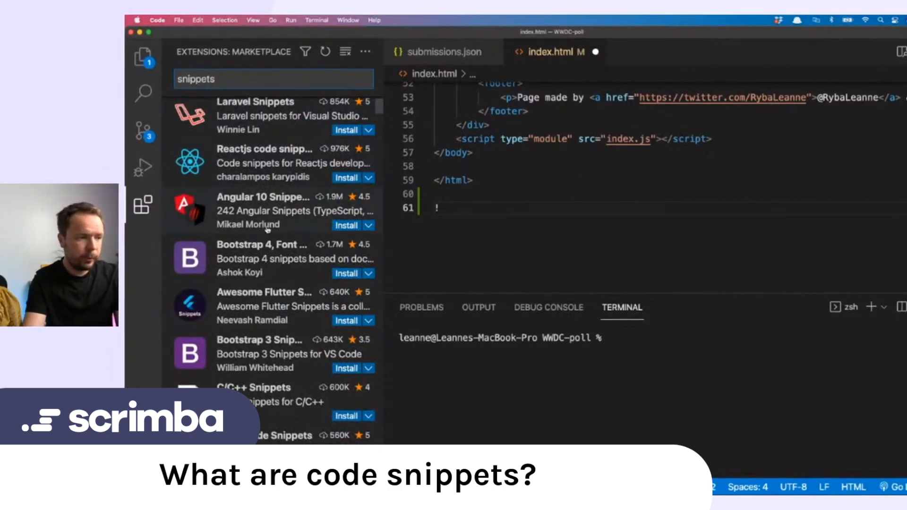
pyautogui.scroll(5, 284, 177)
pyautogui.scroll(5, 298, 128)
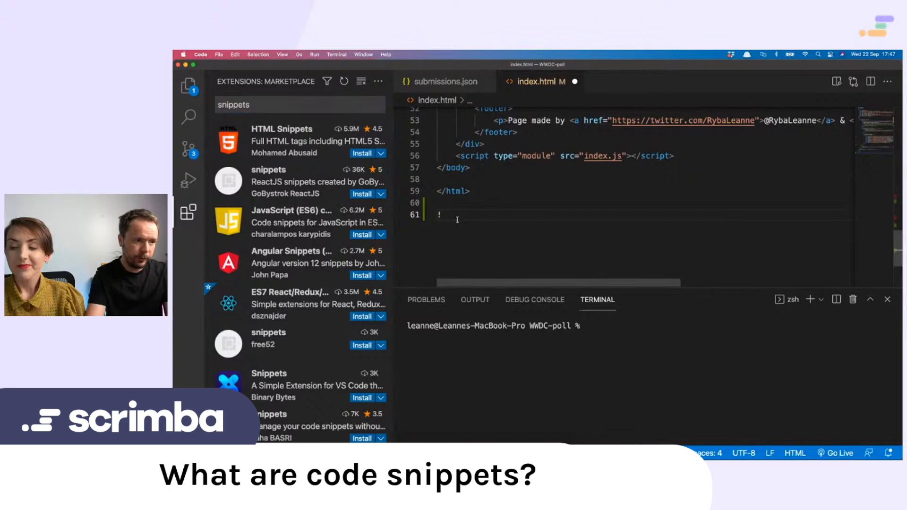
pyautogui.click(290, 210)
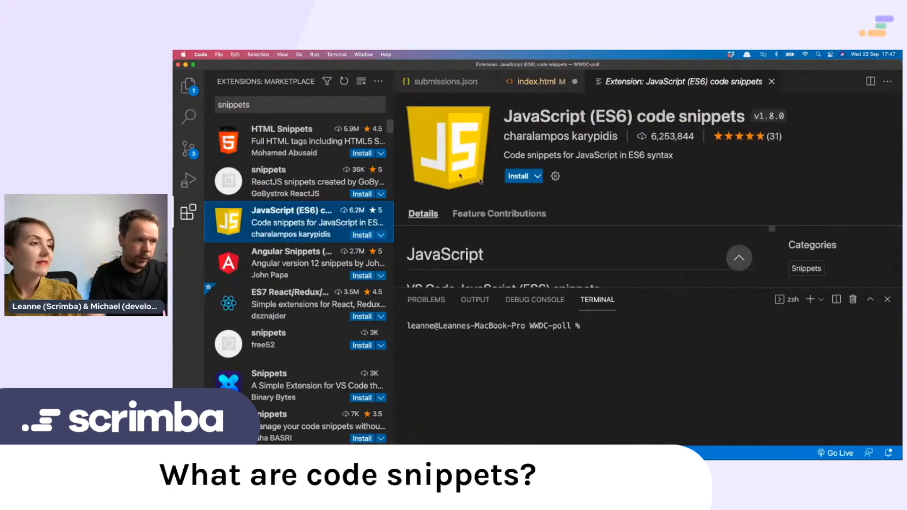
# Highlight the imp and imn rows in the snippet table, then switch to index.js.
pyautogui.moveTo(413, 261)
pyautogui.mouseDown()
pyautogui.moveTo(439, 278)
pyautogui.moveTo(444, 302)
pyautogui.mouseUp()
pyautogui.click(424, 280)
pyautogui.click(438, 294)
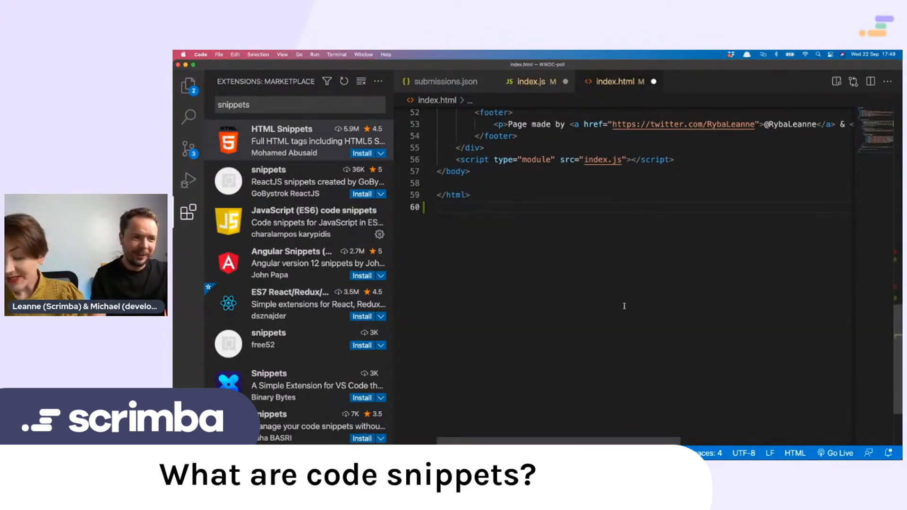
pyautogui.click(533, 81)
# Clean up the logs: line and declare var whatami = "michael", logging it in the logs: call.
pyautogui.hotkey('ctrl', 'z')
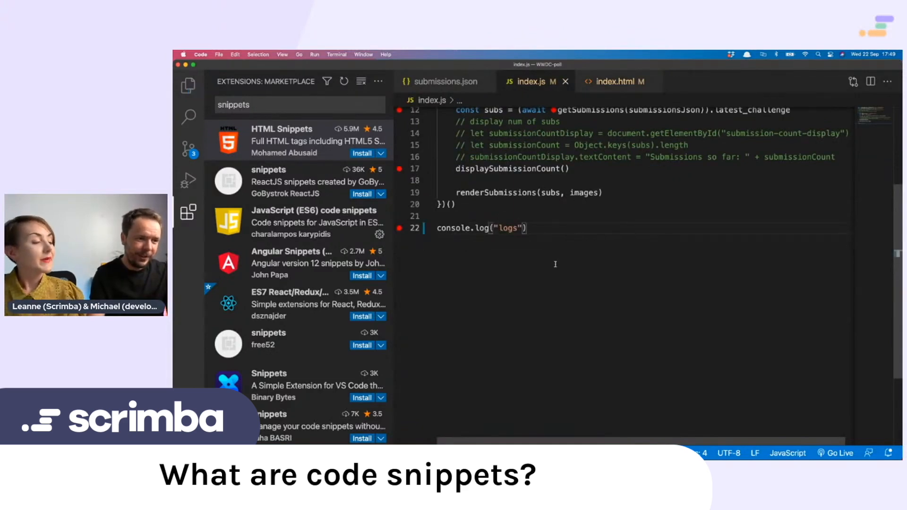
pyautogui.click(545, 225)
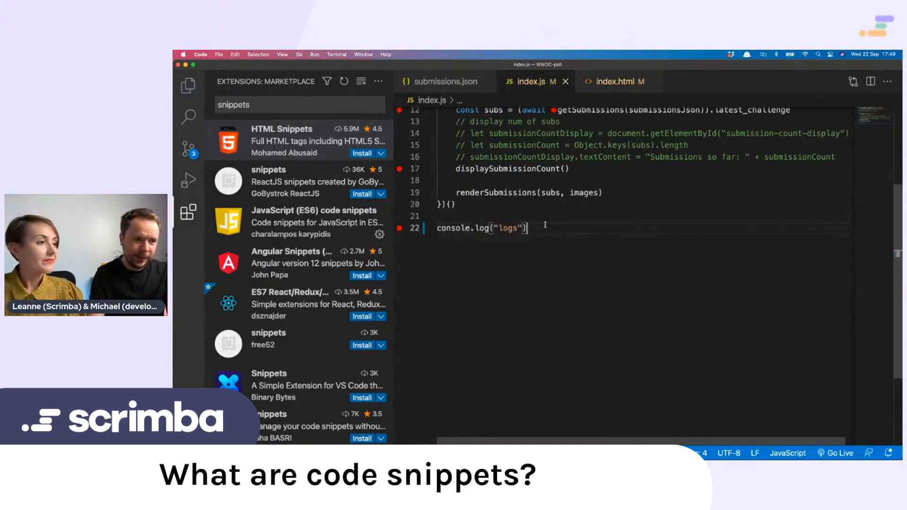
pyautogui.write('/')
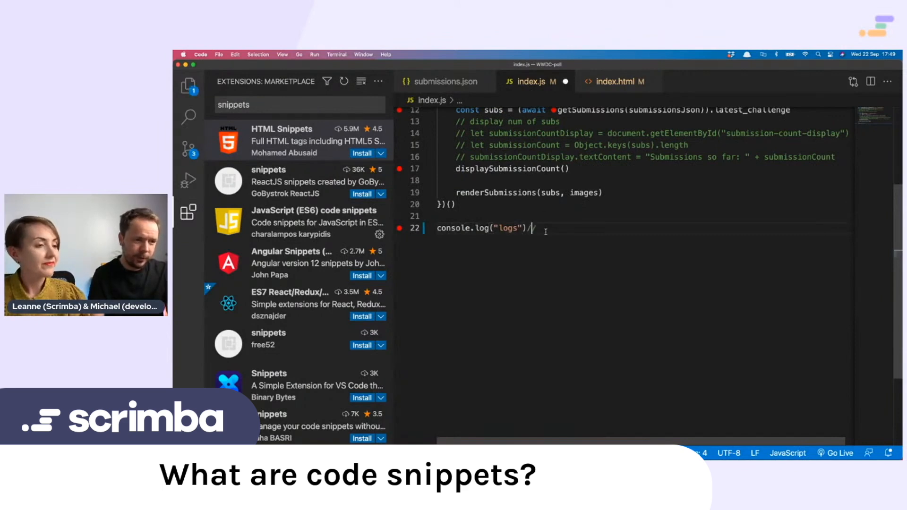
pyautogui.press('BackSpace')
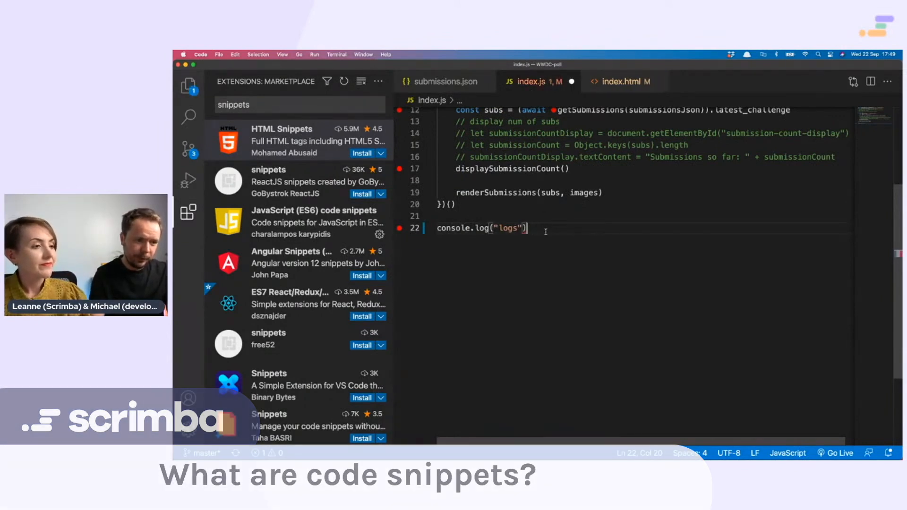
pyautogui.write(':"')
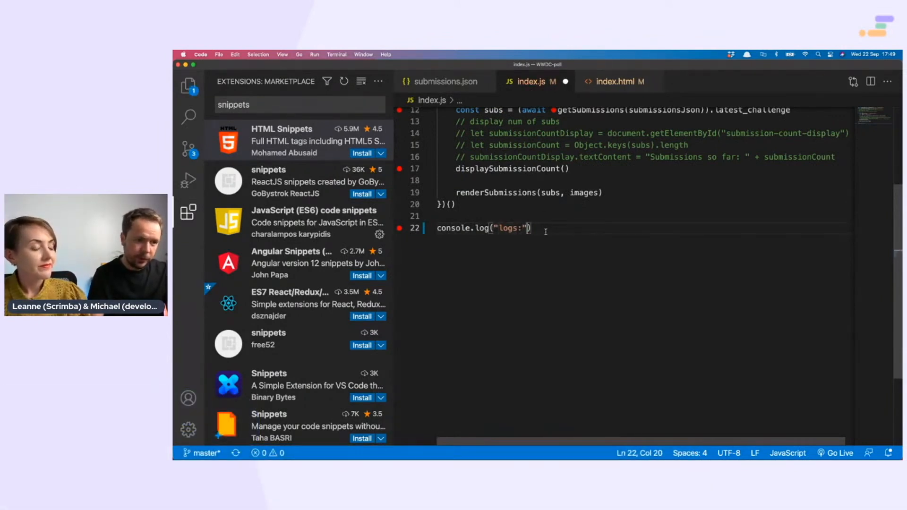
pyautogui.write(',')
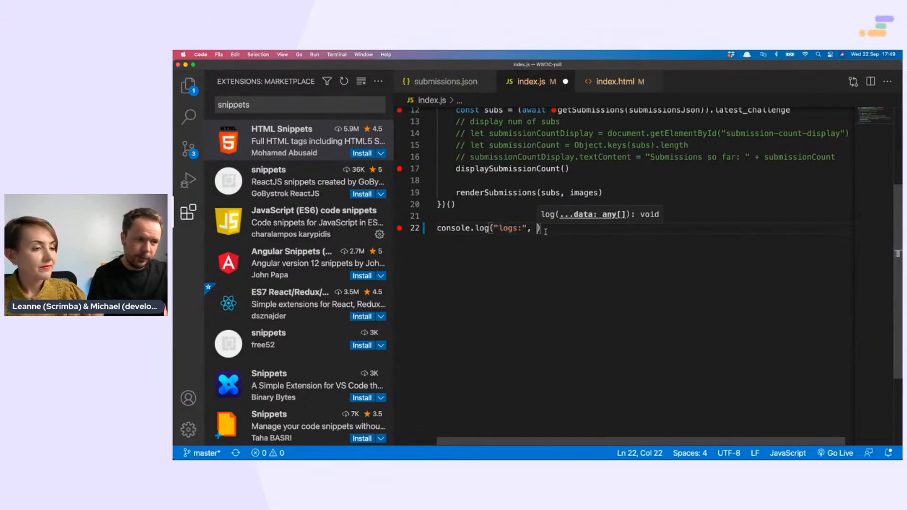
pyautogui.press('Up')
pyautogui.write('va')
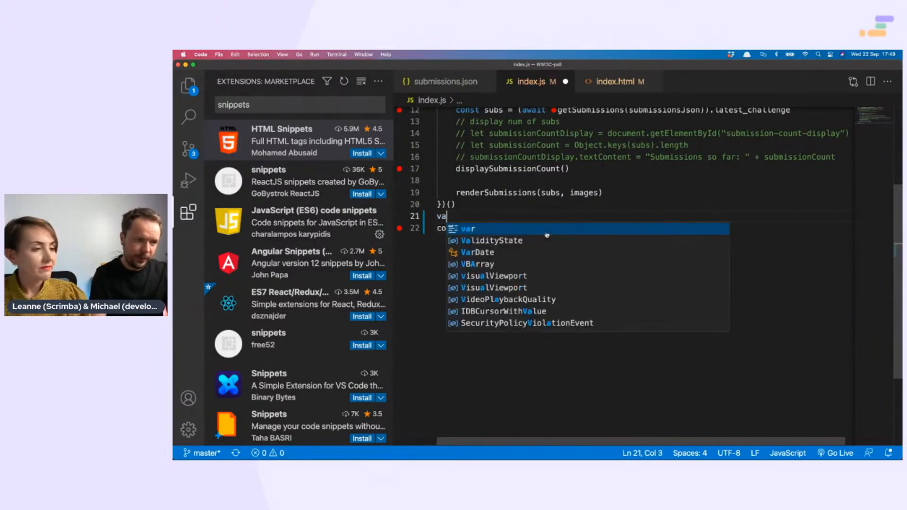
pyautogui.write('r whatam')
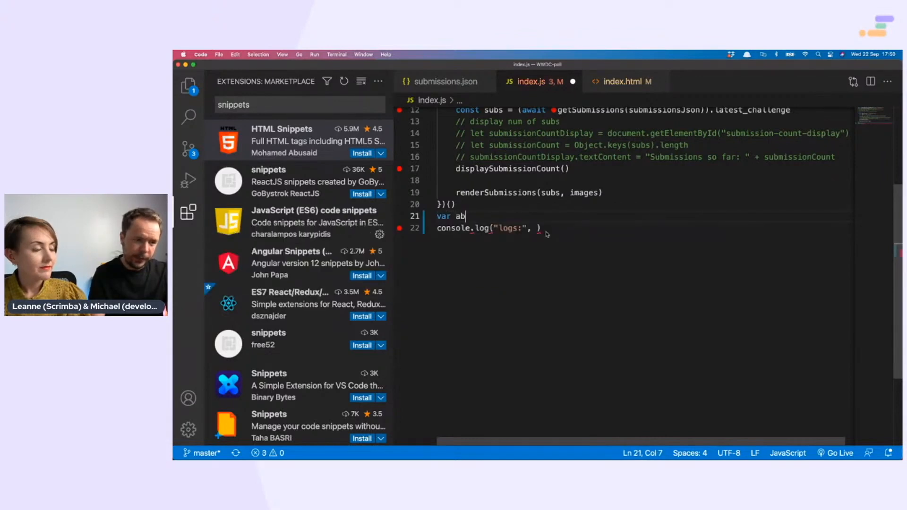
pyautogui.write('i =')
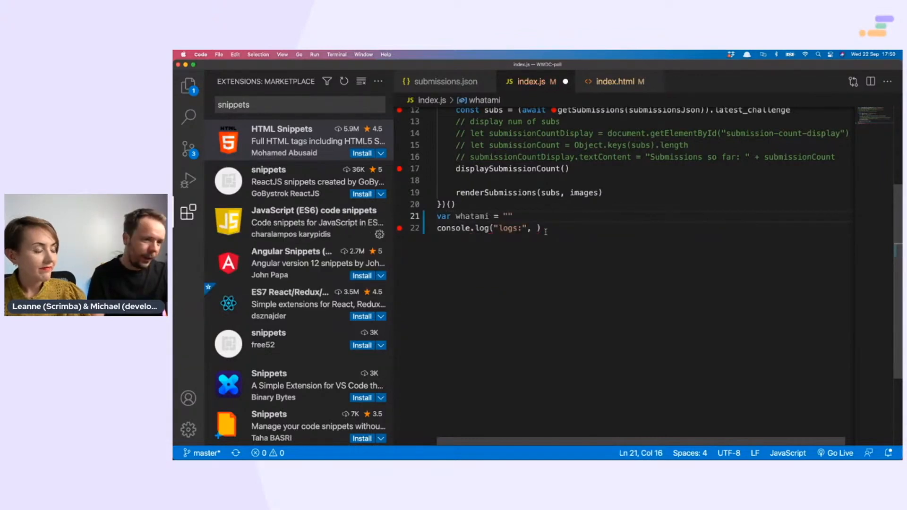
pyautogui.write('michael')
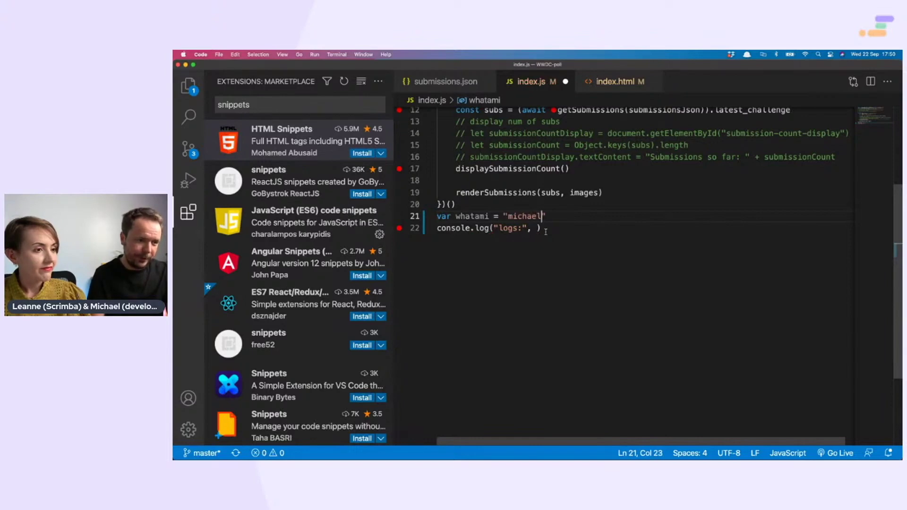
pyautogui.click(540, 229)
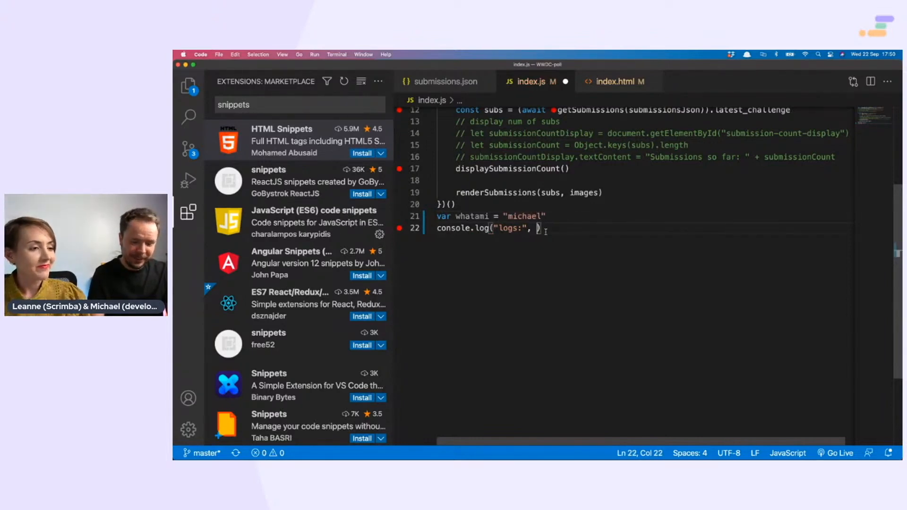
pyautogui.write('whatami')
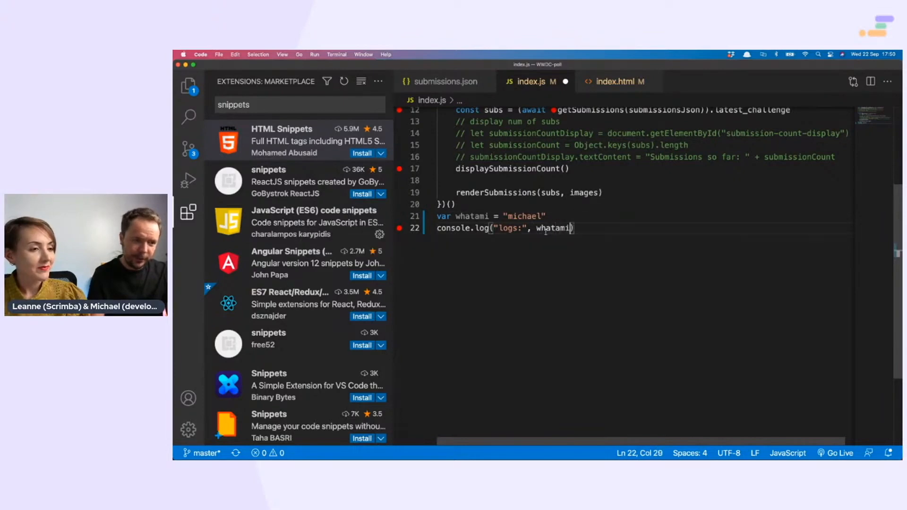
pyautogui.press('Up')
pyautogui.hotkey('shift', 'Down')
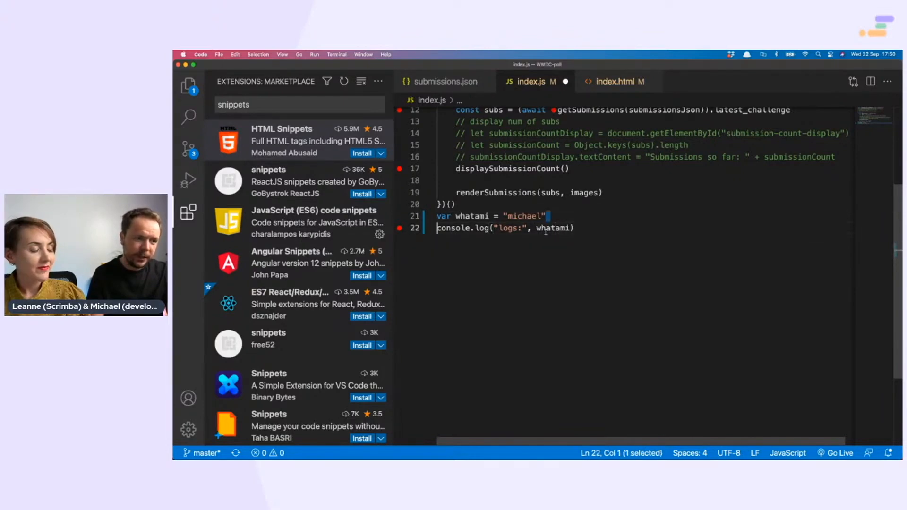
pyautogui.hotkey('shift', 'Up')
pyautogui.hotkey('shift', 'Home')
# Add console.log("read this here:", whatami) below and bring up the command palette.
pyautogui.press('Down')
pyautogui.press('End')
pyautogui.press('Return')
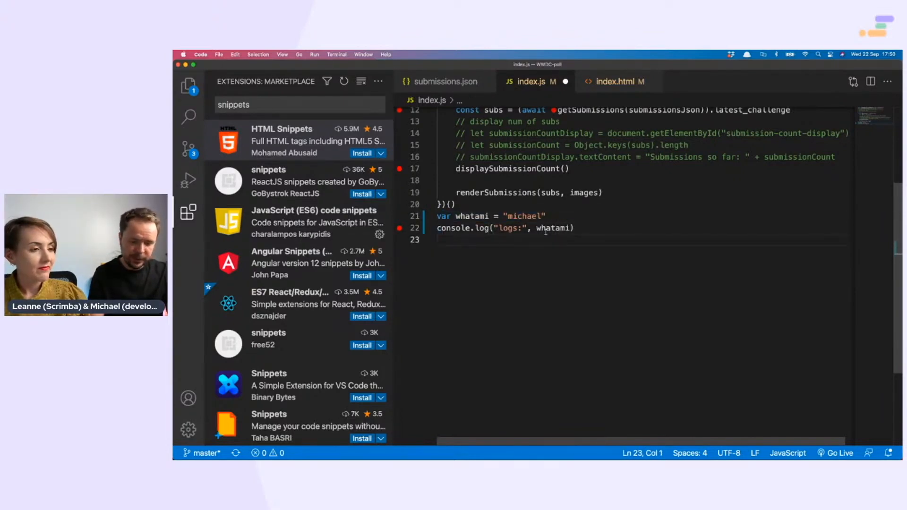
pyautogui.write('cons')
pyautogui.press('Tab')
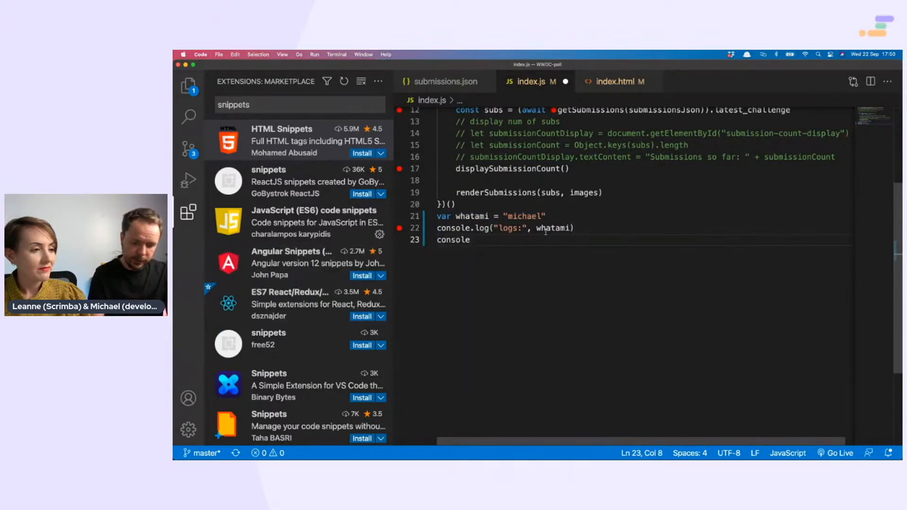
pyautogui.write('.log(')
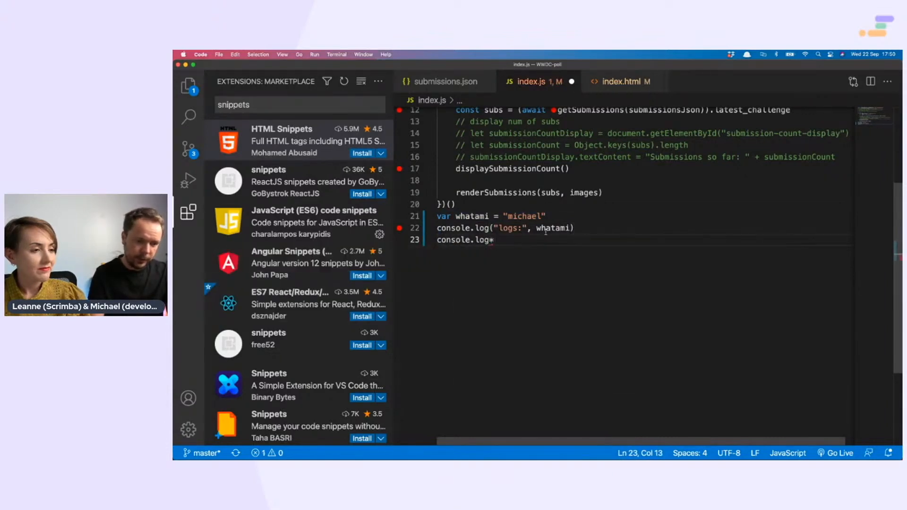
pyautogui.write('"')
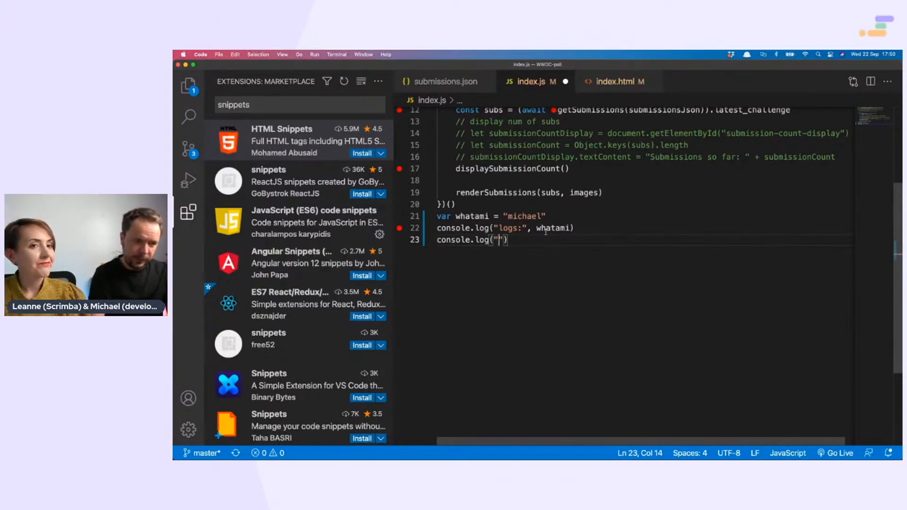
pyautogui.write('read this ')
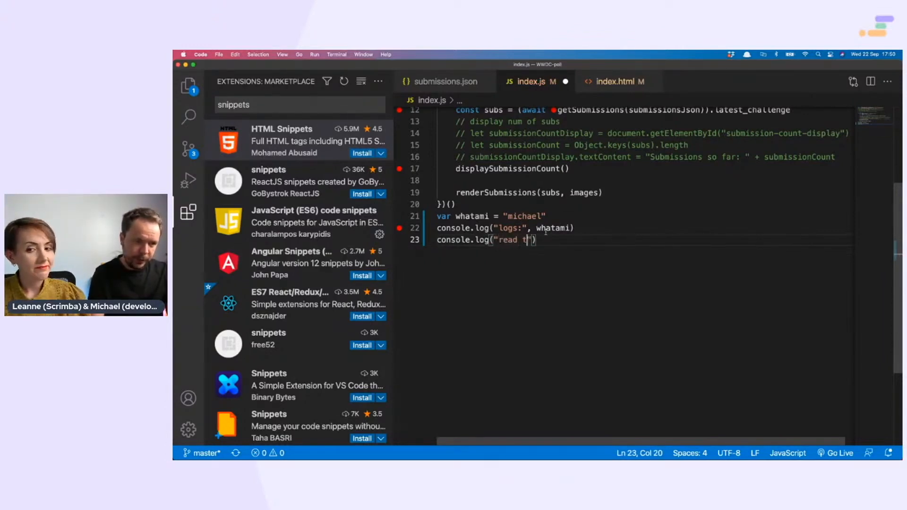
pyautogui.write('here:')
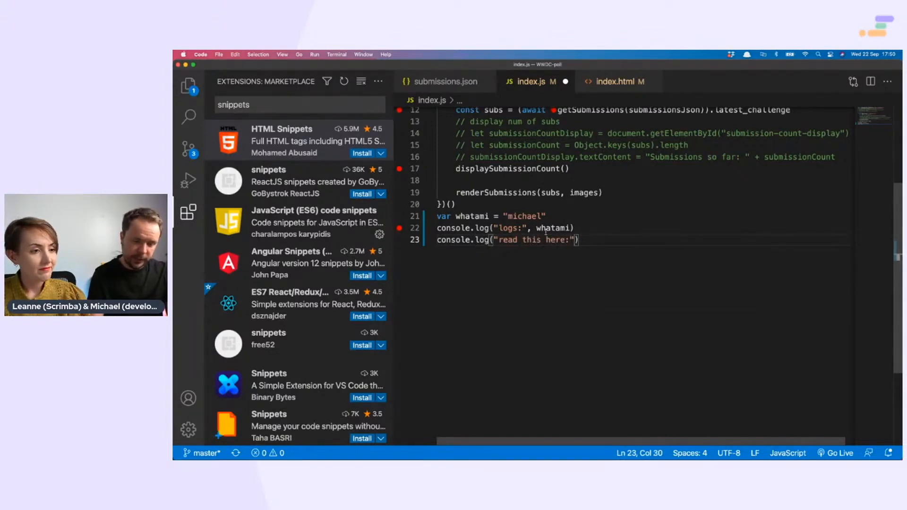
pyautogui.write(', whatami')
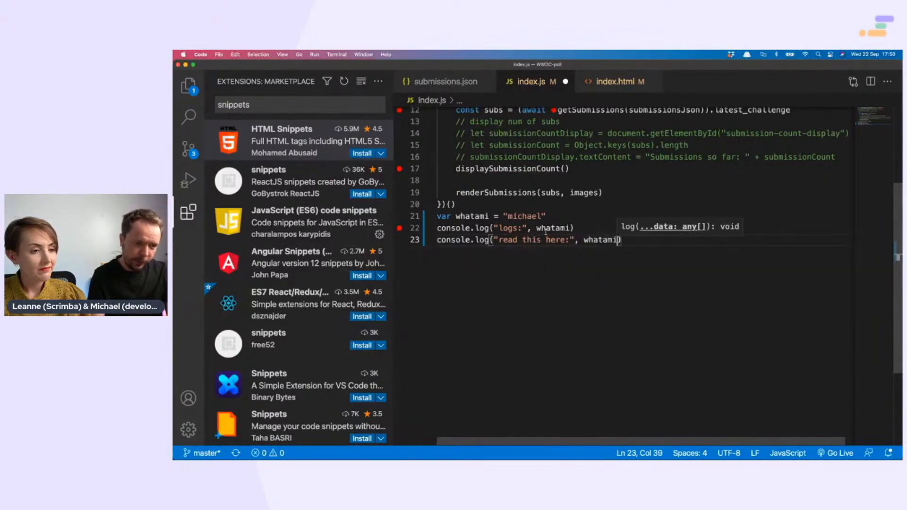
pyautogui.press('End')
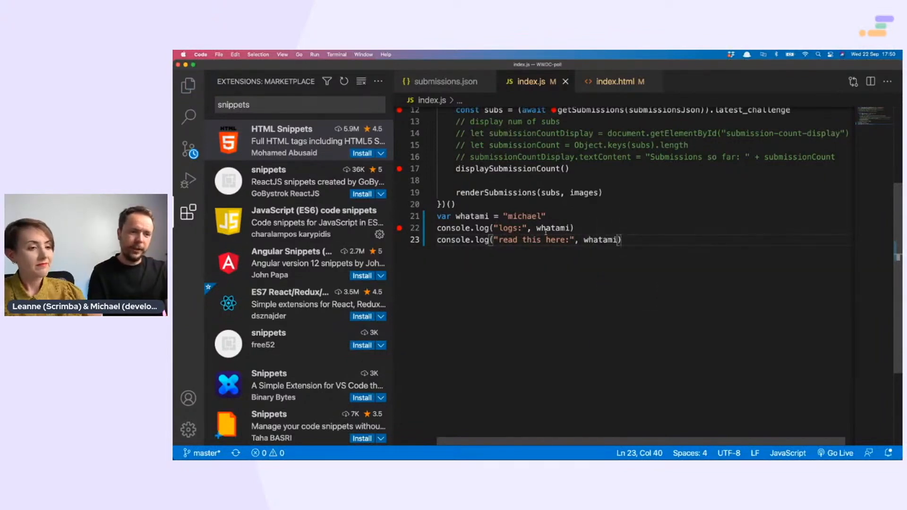
pyautogui.press('Return')
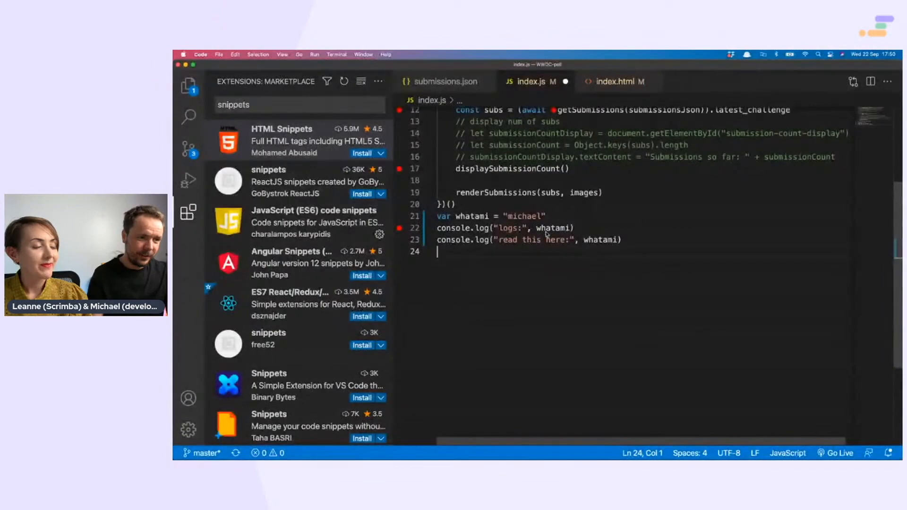
pyautogui.moveTo(552, 228)
pyautogui.press('super+shift+p')
pyautogui.write('>')
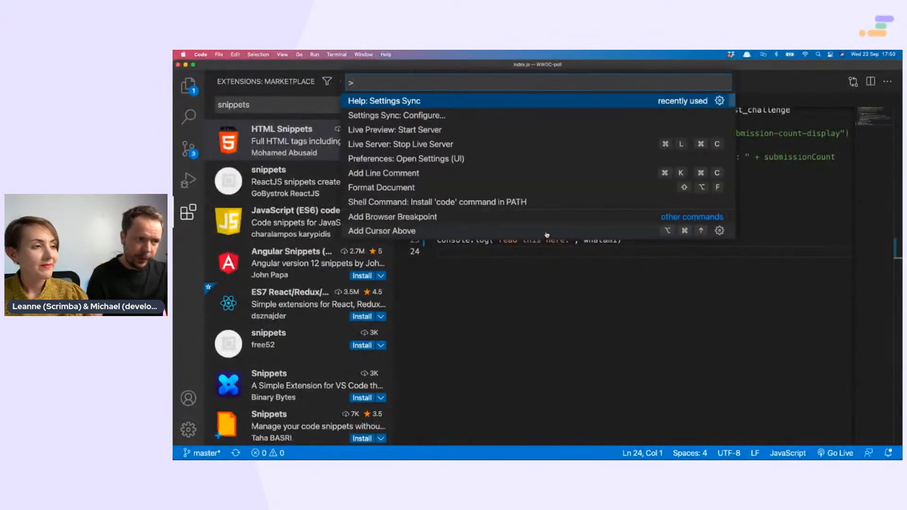
pyautogui.write('snipp')
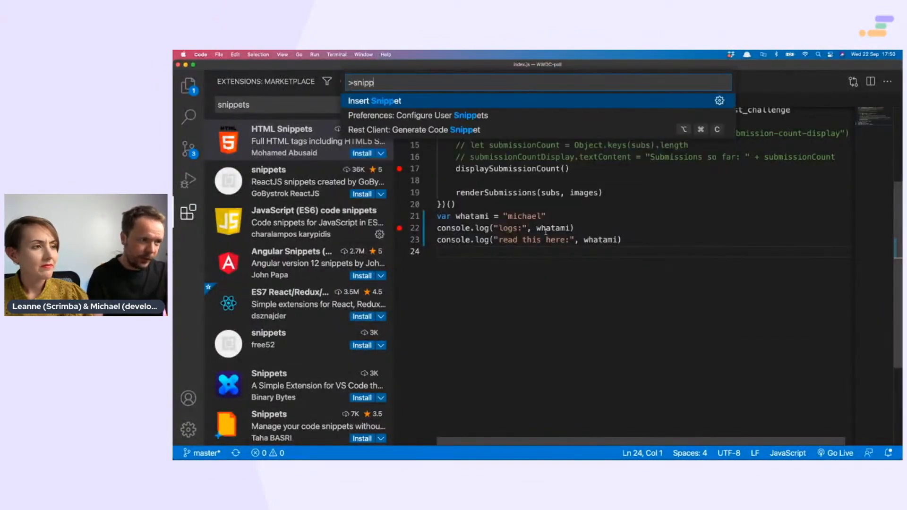
# Run Configure User Snippets and browse the language list for JavaScript.
pyautogui.press('Down')
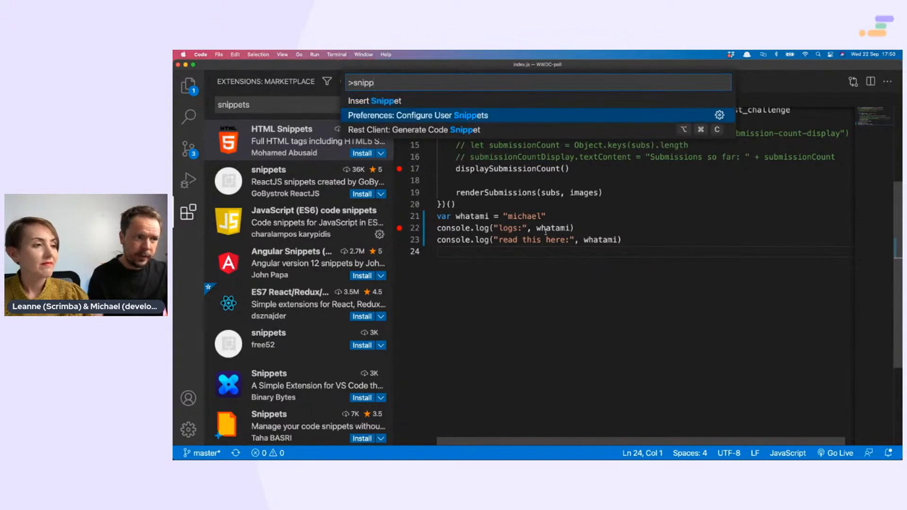
pyautogui.press('Return')
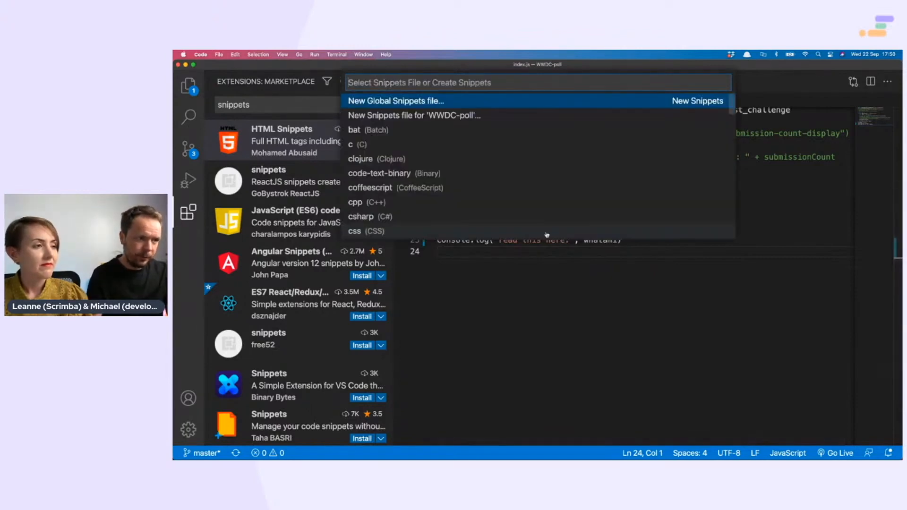
pyautogui.write('java')
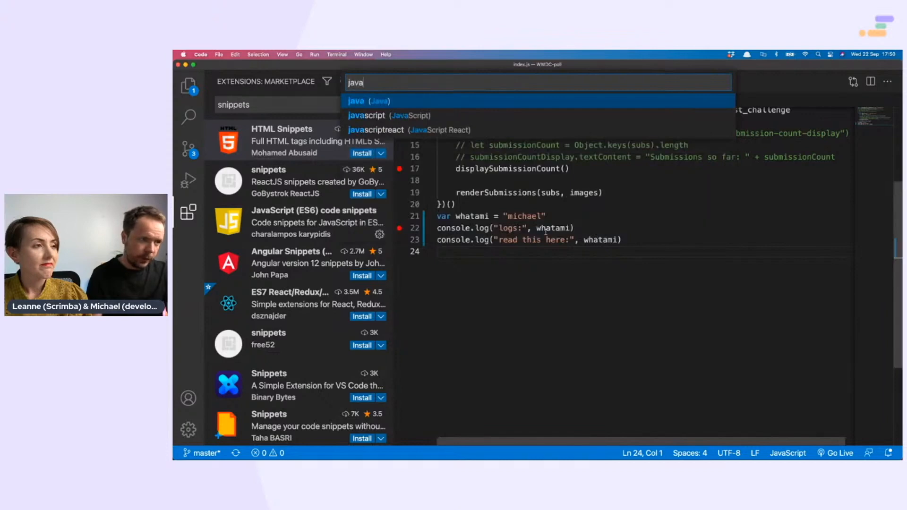
pyautogui.press('Down')
pyautogui.press('BackSpace')
pyautogui.press('BackSpace')
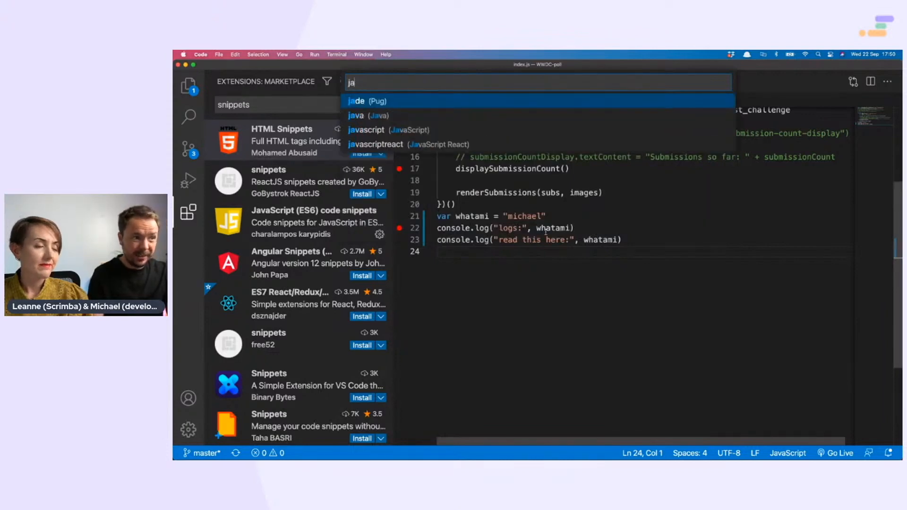
pyautogui.press('BackSpace')
pyautogui.press('BackSpace')
pyautogui.press('Down')
pyautogui.press('Down')
pyautogui.press('Down')
pyautogui.press('Down')
pyautogui.press('Down')
pyautogui.press('Down')
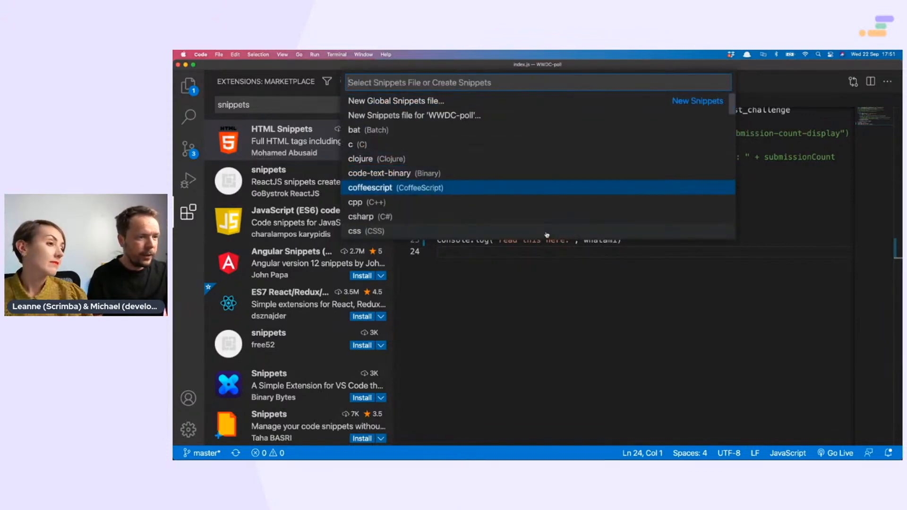
pyautogui.press('Down')
pyautogui.press('Down')
pyautogui.press('Up')
pyautogui.press('Up')
pyautogui.press('Down')
pyautogui.press('Down')
pyautogui.press('Down')
pyautogui.press('Down')
pyautogui.press('Down')
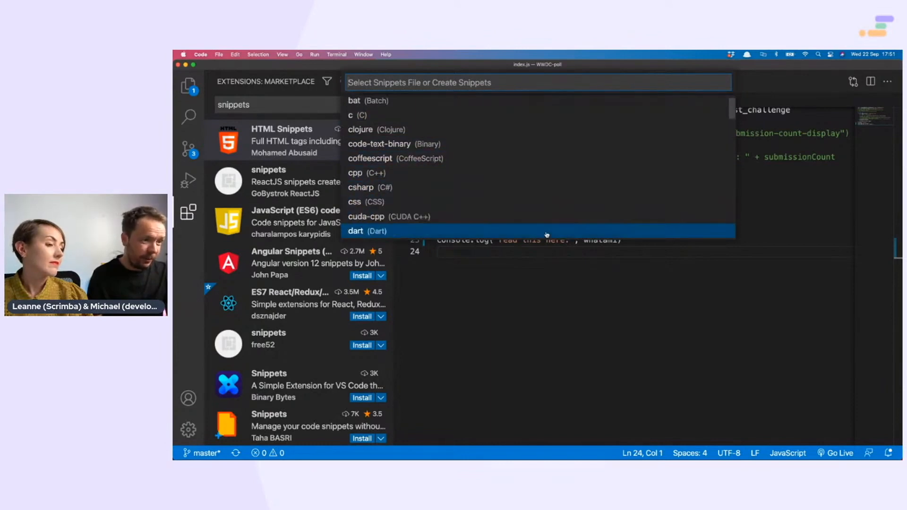
# Filter the list to 'java' and choose javascript to open javascript.json.
pyautogui.press('Down')
pyautogui.press('Down')
pyautogui.press('Down')
pyautogui.press('Down')
pyautogui.press('Down')
pyautogui.press('Down')
pyautogui.press('Down')
pyautogui.press('Down')
pyautogui.press('Down')
pyautogui.press('Down')
pyautogui.press('Down')
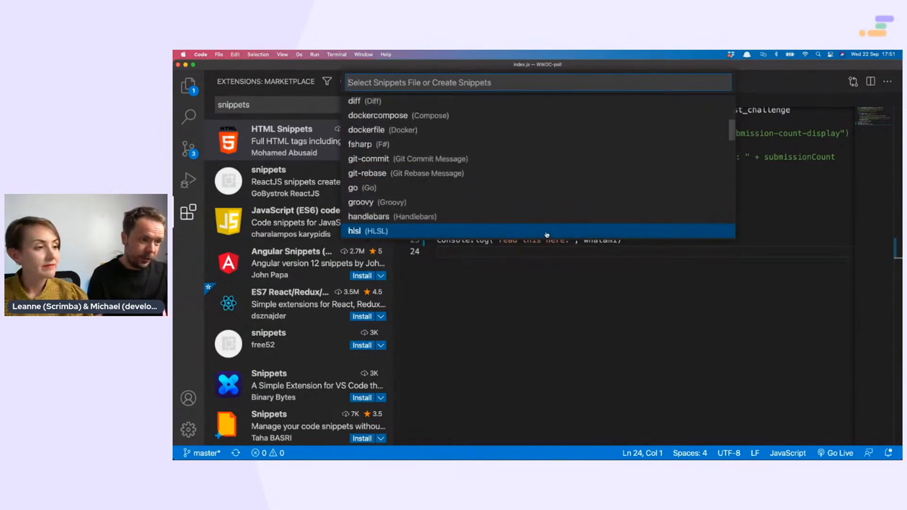
pyautogui.press('Down')
pyautogui.press('Down')
pyautogui.press('Down')
pyautogui.press('Down')
pyautogui.press('Down')
pyautogui.press('Down')
pyautogui.press('Down')
pyautogui.press('Down')
pyautogui.press('Down')
pyautogui.press('Down')
pyautogui.press('Down')
pyautogui.press('Down')
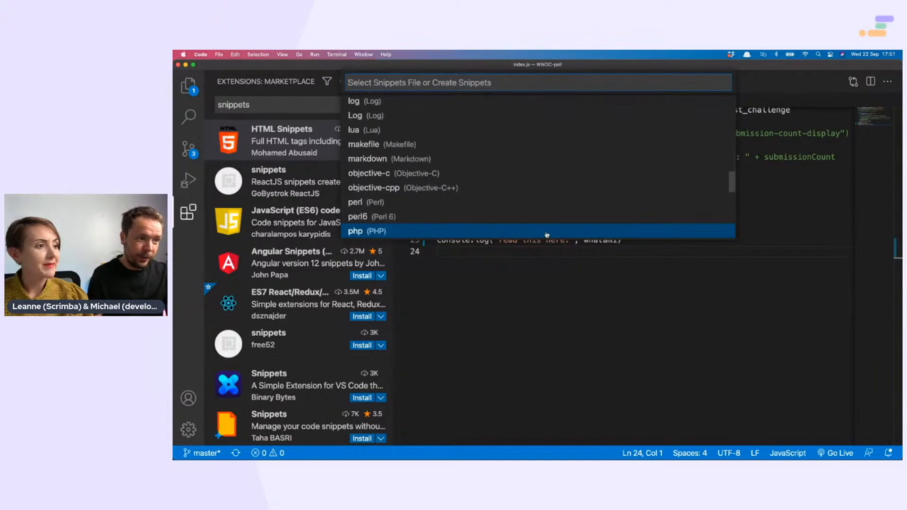
pyautogui.press('Down')
pyautogui.press('Down')
pyautogui.press('Down')
pyautogui.press('Down')
pyautogui.press('Down')
pyautogui.press('Down')
pyautogui.press('Down')
pyautogui.press('Down')
pyautogui.press('Down')
pyautogui.press('Down')
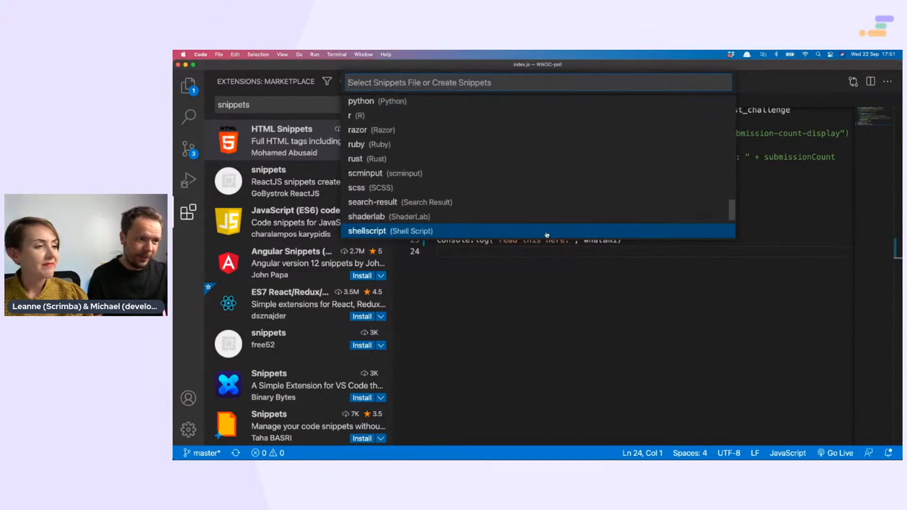
pyautogui.write('has')
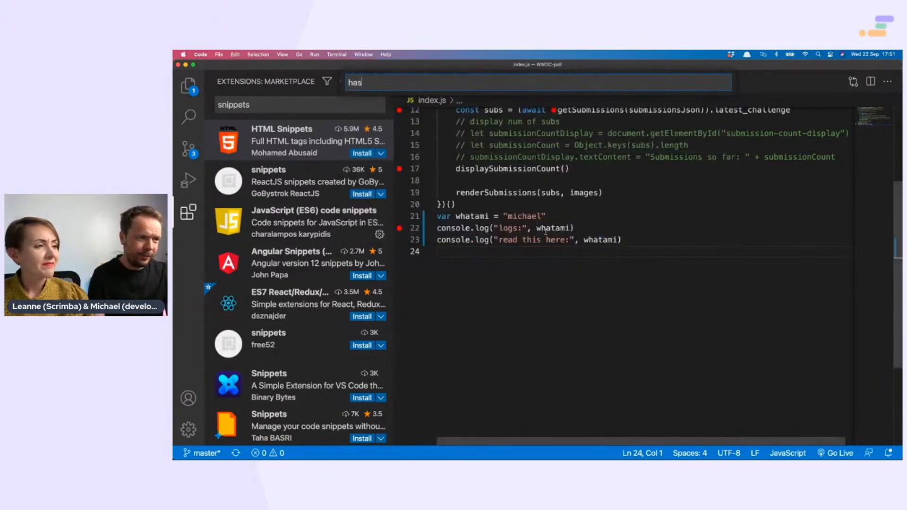
pyautogui.press('BackSpace')
pyautogui.press('BackSpace')
pyautogui.press('BackSpace')
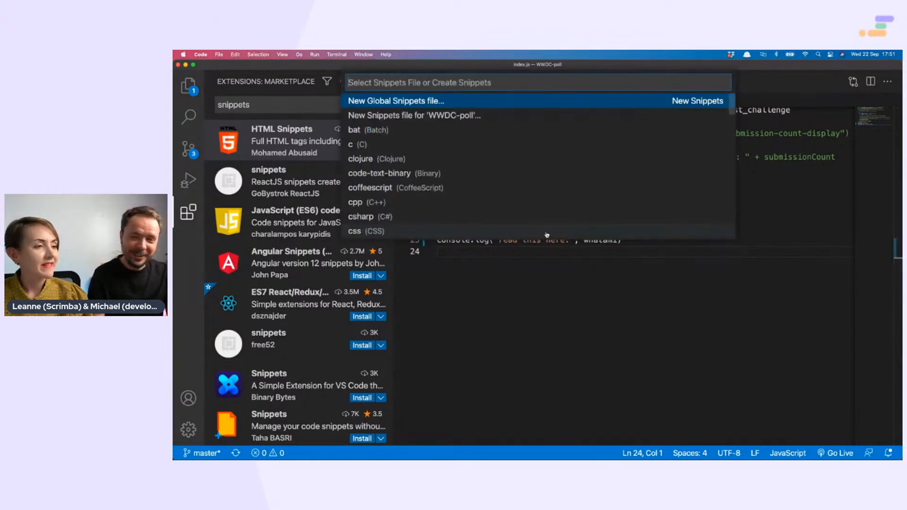
pyautogui.write('elix')
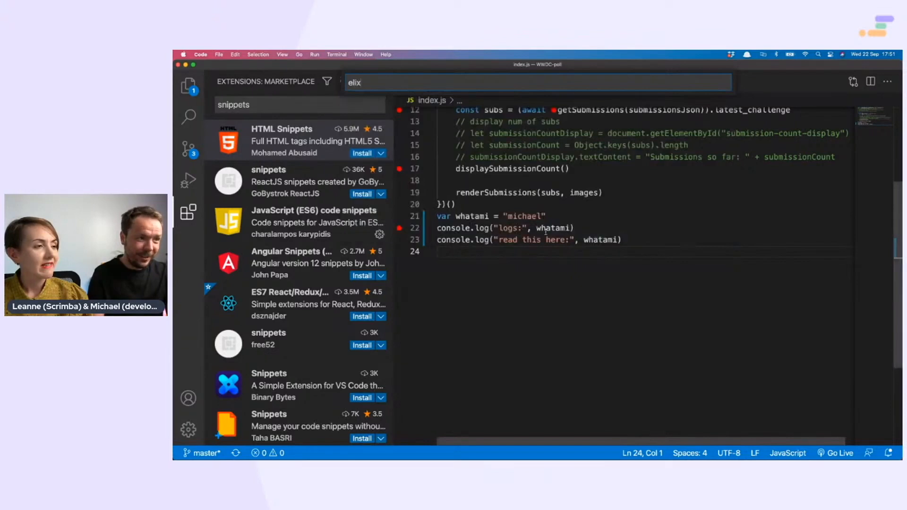
pyautogui.press('BackSpace')
pyautogui.press('BackSpace')
pyautogui.press('BackSpace')
pyautogui.press('BackSpace')
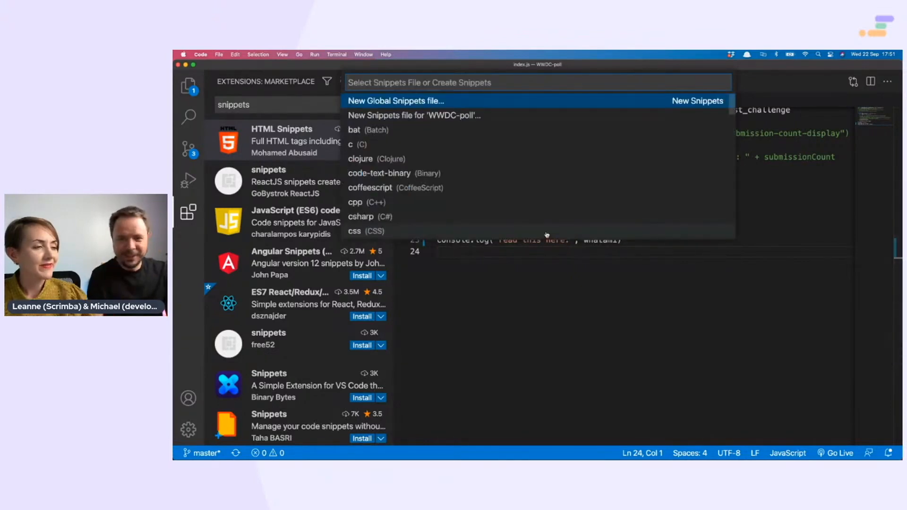
pyautogui.write('java')
pyautogui.press('Return')
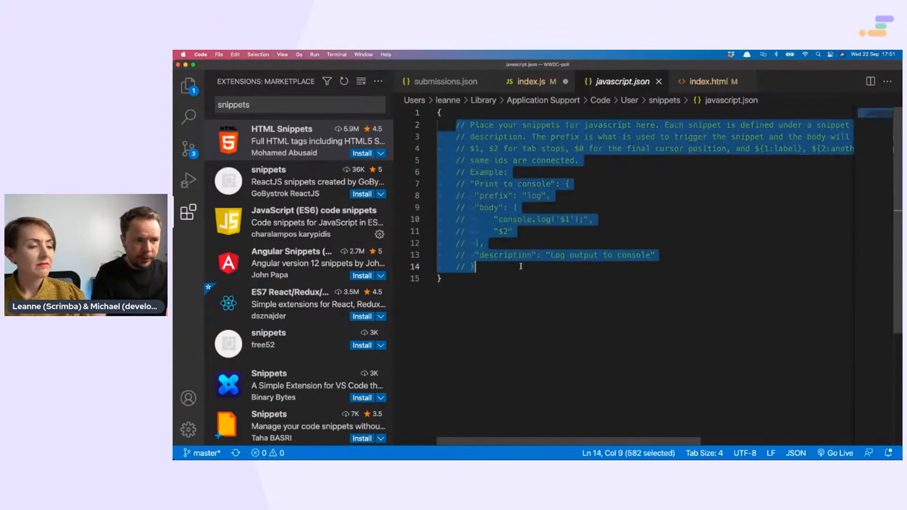
# Add a "console": { } snippet entry after the comments with "prefix": "console".
pyautogui.click(520, 266)
pyautogui.press('Return')
pyautogui.write('"')
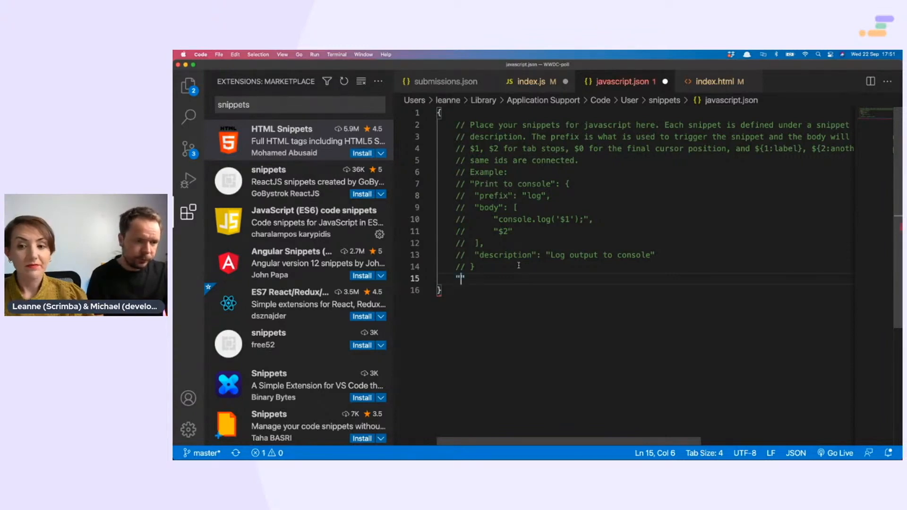
pyautogui.write('console"')
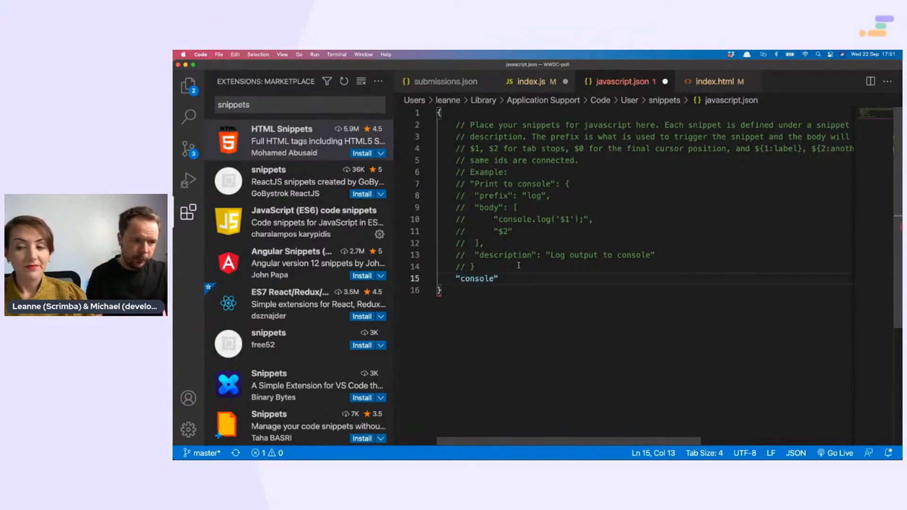
pyautogui.write(':')
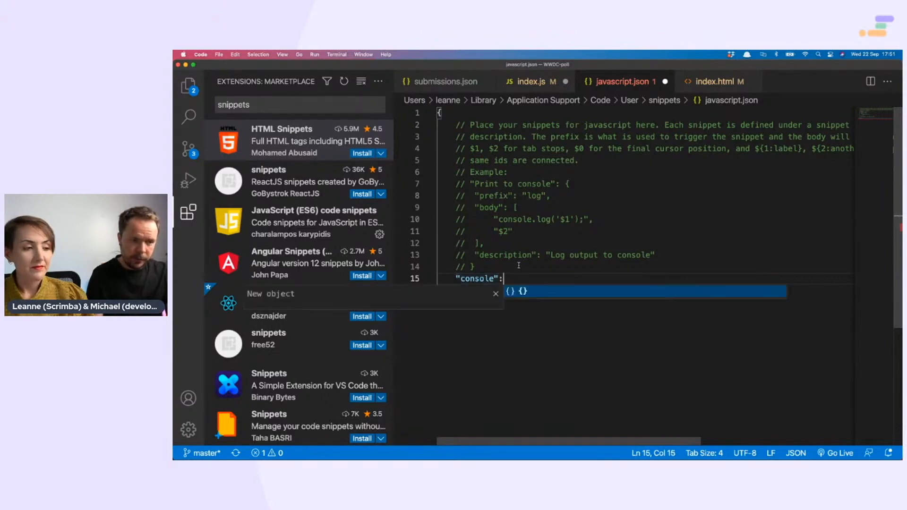
pyautogui.write(' {')
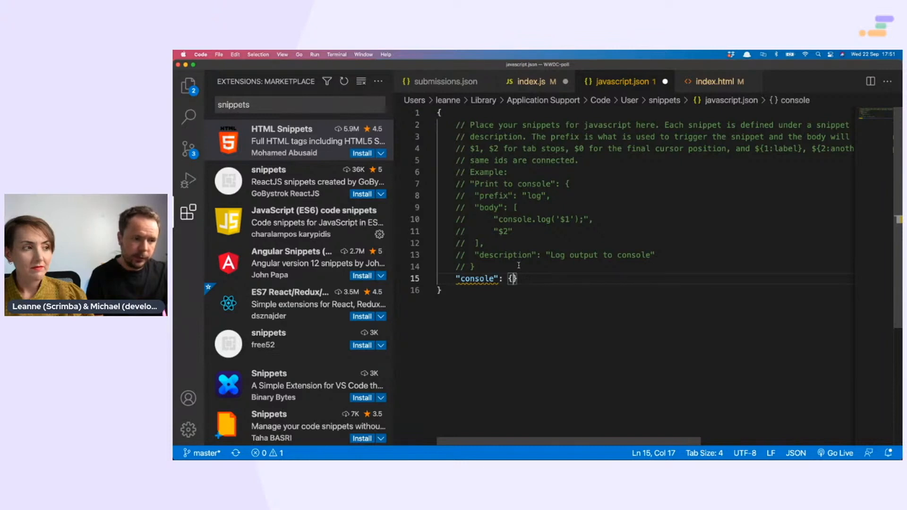
pyautogui.press('Return')
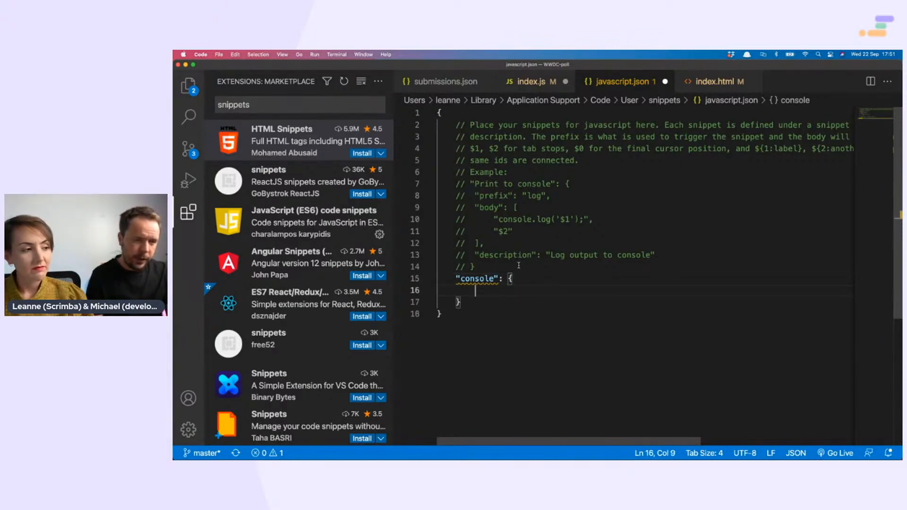
pyautogui.moveTo(476, 196); pyautogui.dragTo(552, 195)
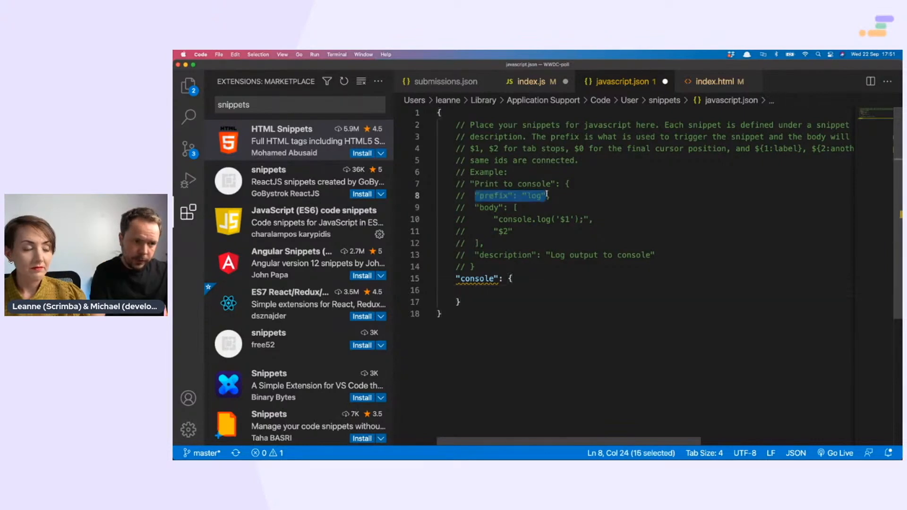
pyautogui.click(481, 291)
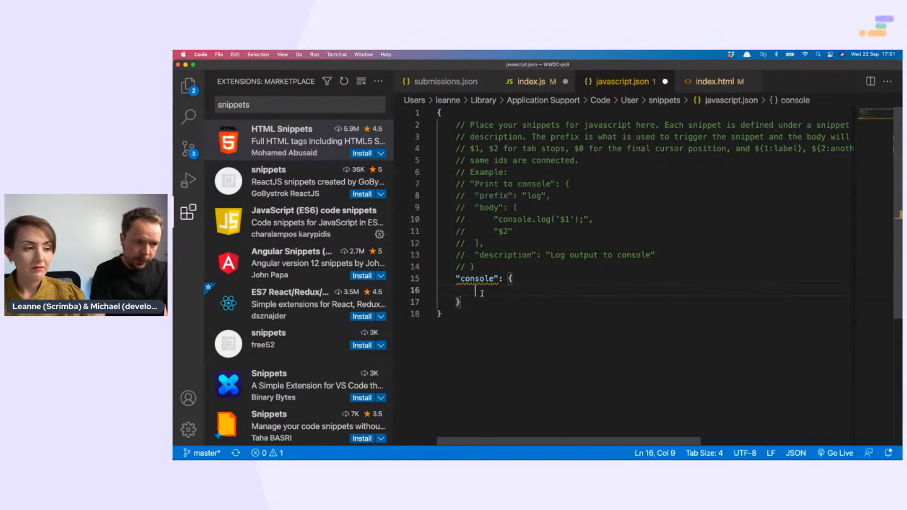
pyautogui.write('"prefix": "')
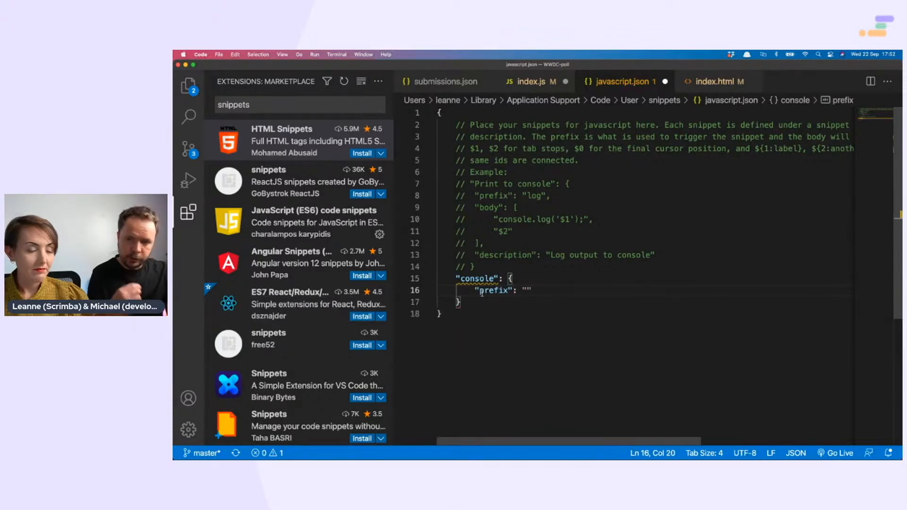
pyautogui.write('console')
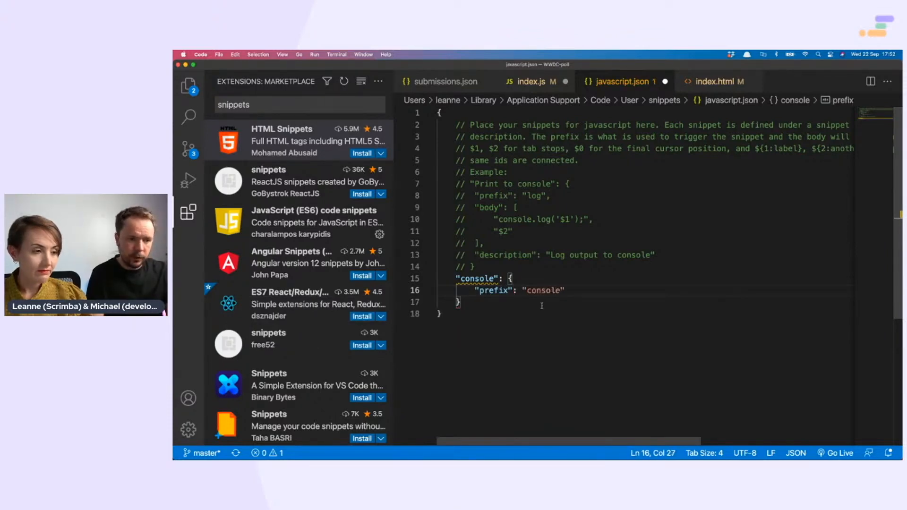
pyautogui.press('super+Tab')
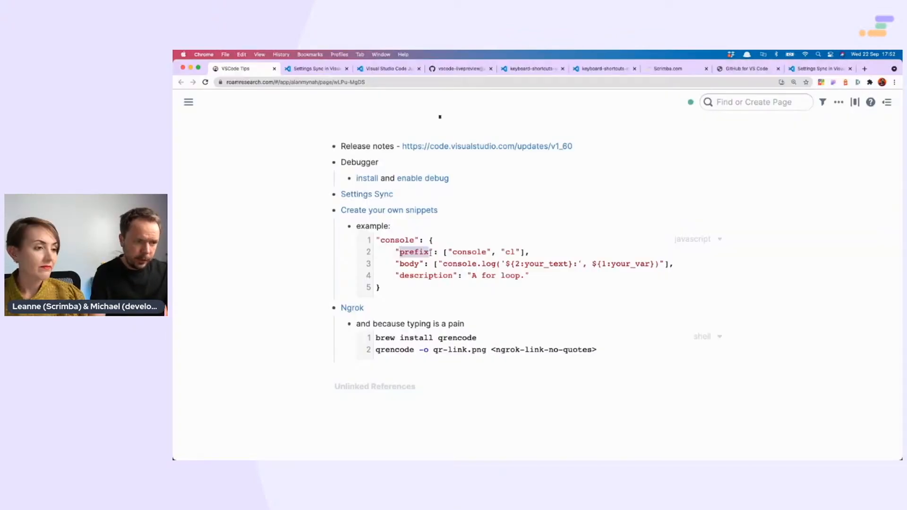
pyautogui.click(463, 251)
pyautogui.moveTo(441, 252); pyautogui.dragTo(510, 252)
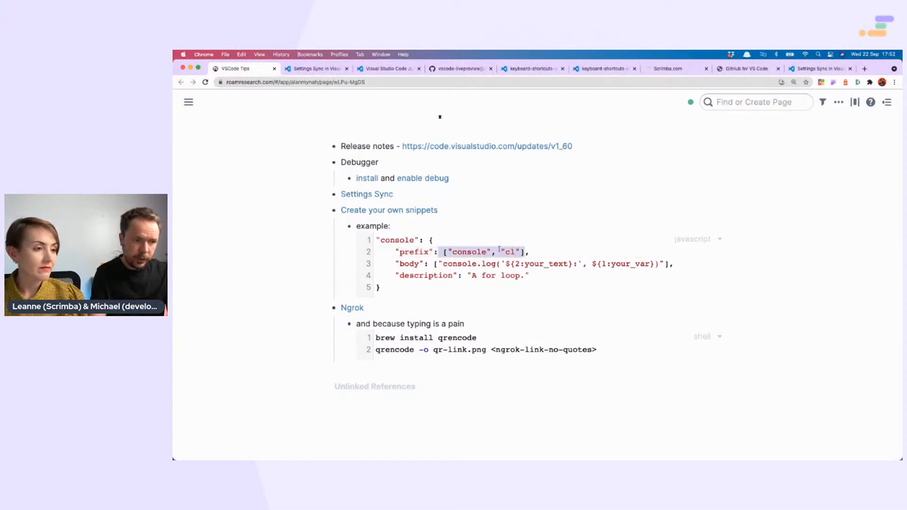
pyautogui.press('super+Tab')
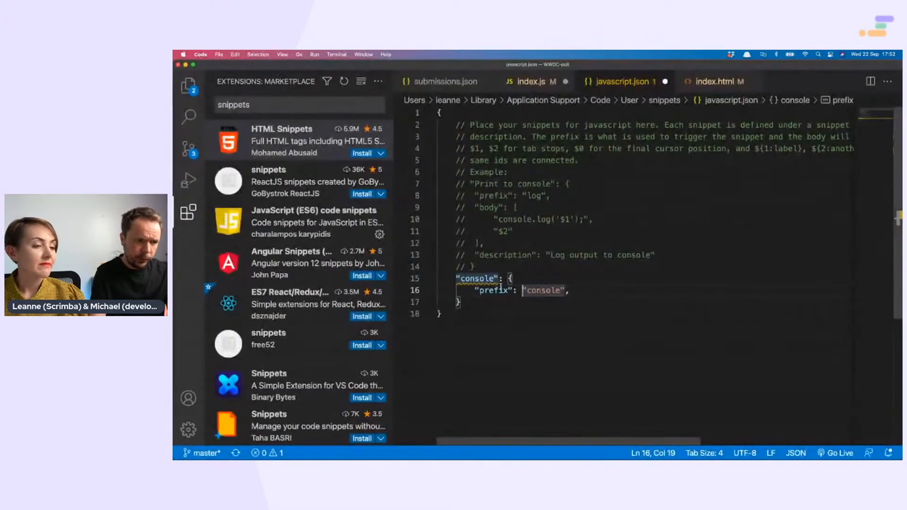
# Turn the prefix into a list with console, cl and log, and draft a console.log() body line.
pyautogui.hotkey('shift', 'Down')
pyautogui.press('super+v')
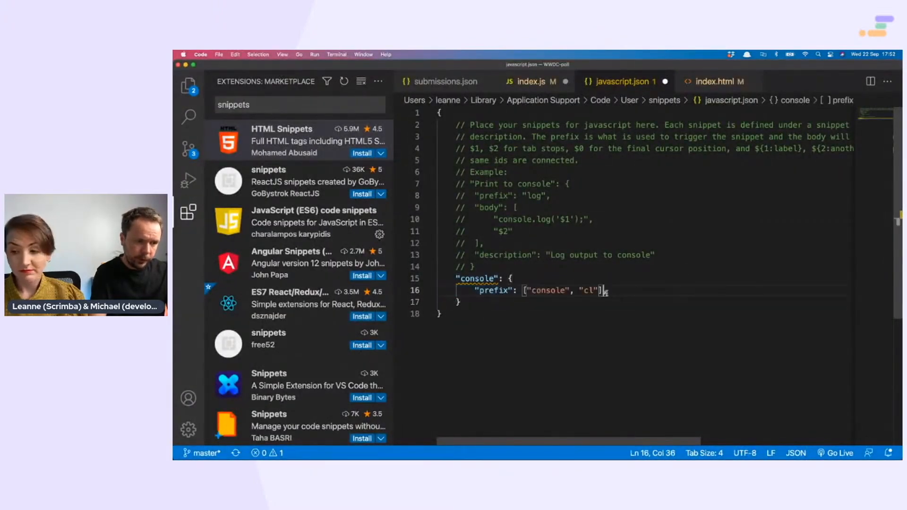
pyautogui.write(']')
pyautogui.doubleClick(588, 290)
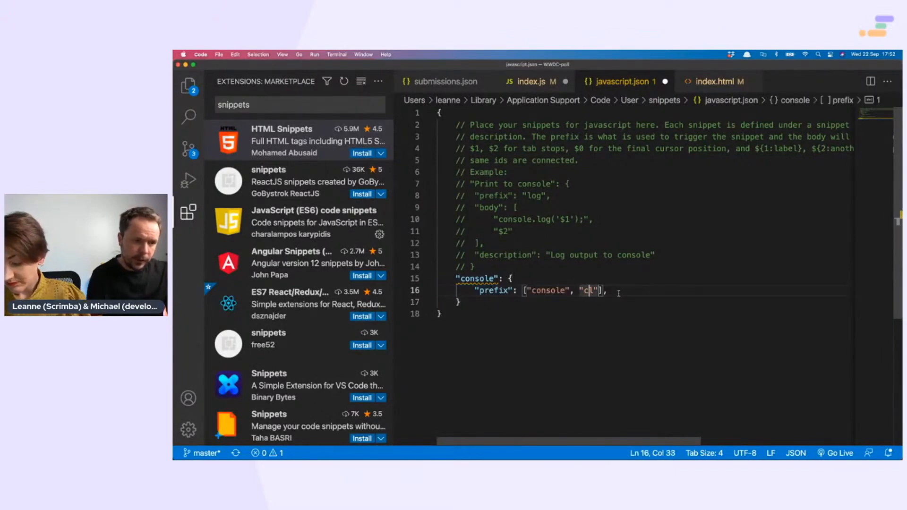
pyautogui.press('Right')
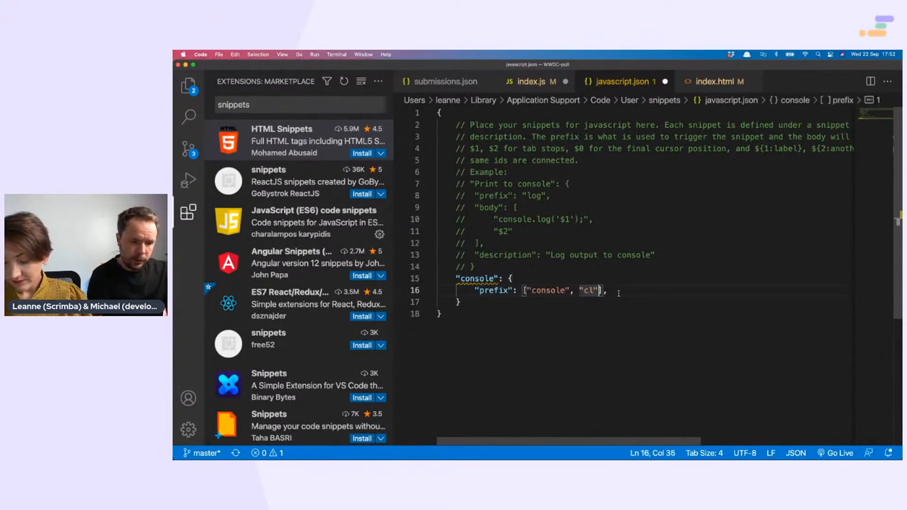
pyautogui.write(', ')
pyautogui.write('"log')
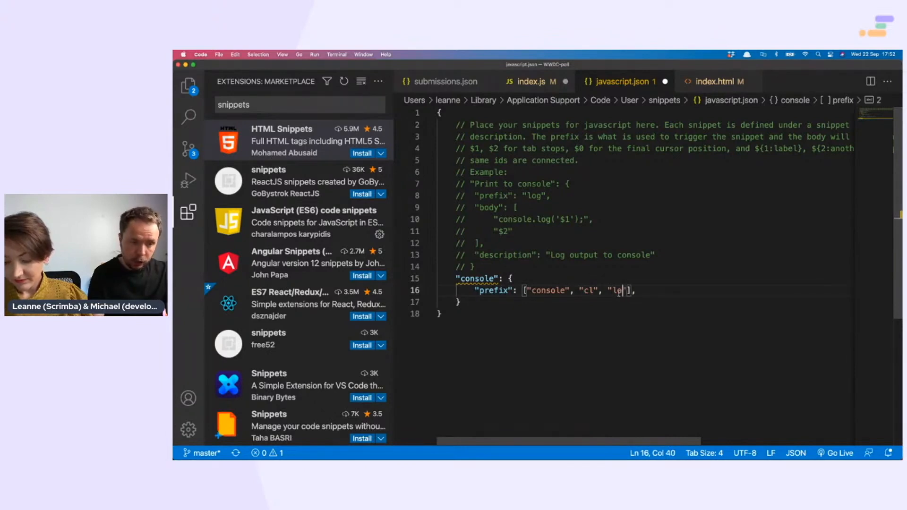
pyautogui.press('Right')
pyautogui.press('Right')
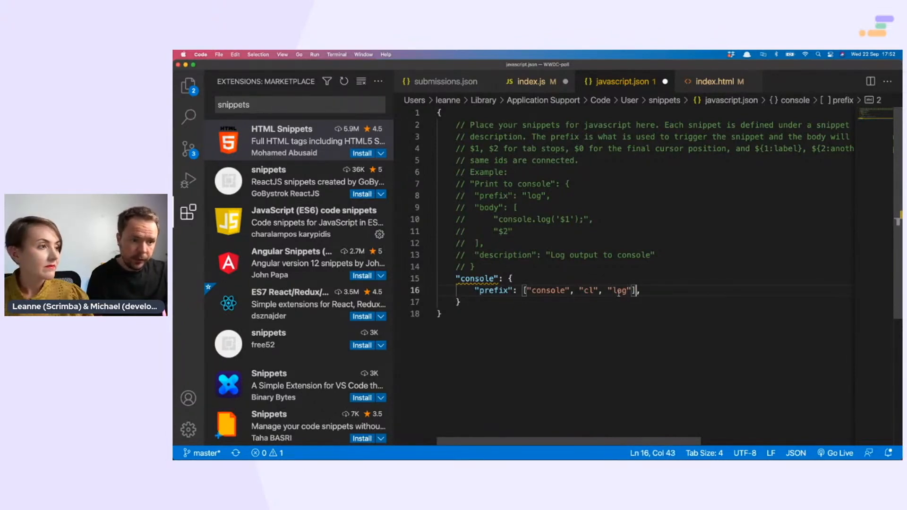
pyautogui.write(',')
pyautogui.press('Return')
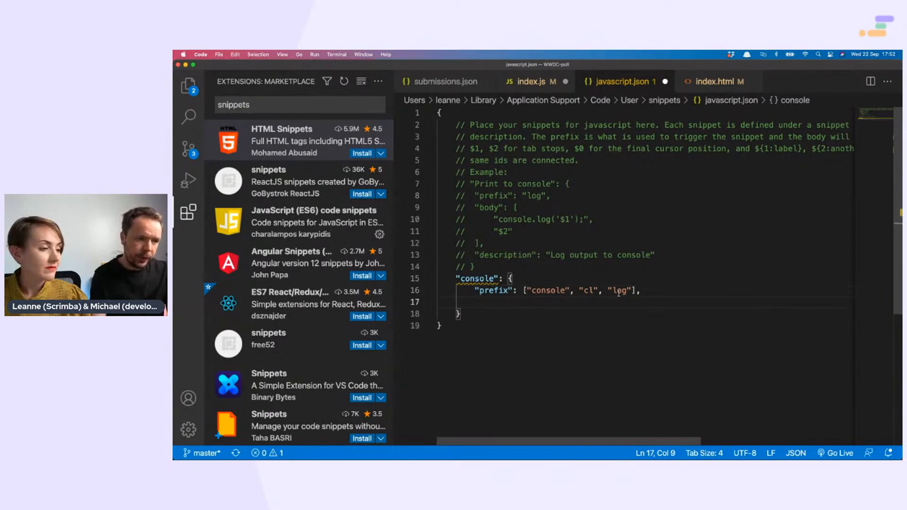
pyautogui.write('"body": ')
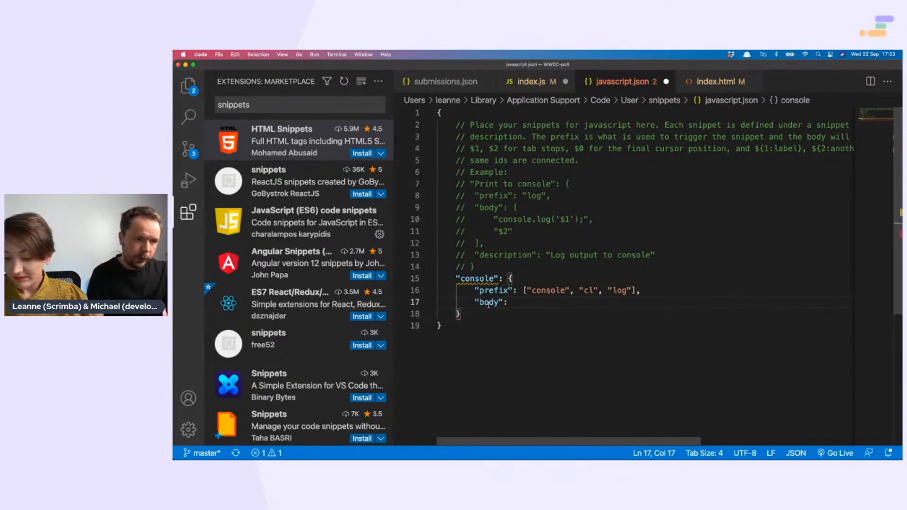
pyautogui.write('[')
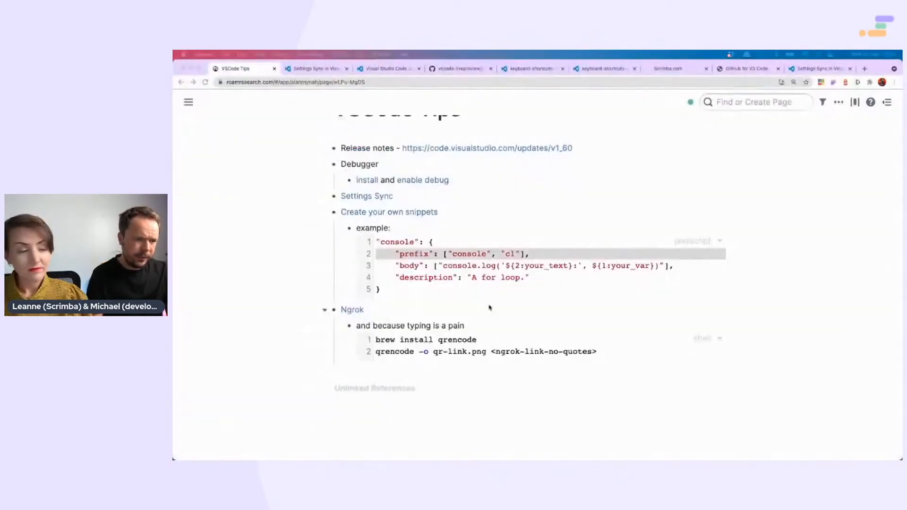
pyautogui.write('"')
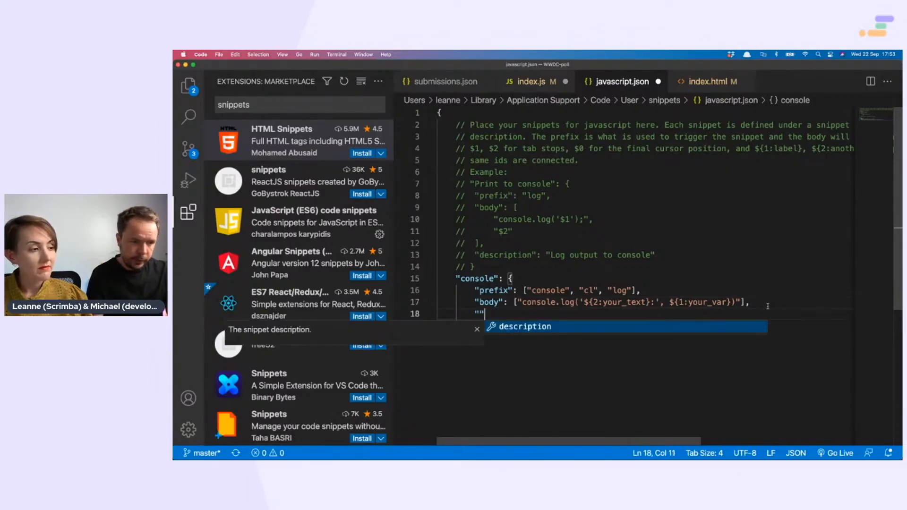
pyautogui.write('body"')
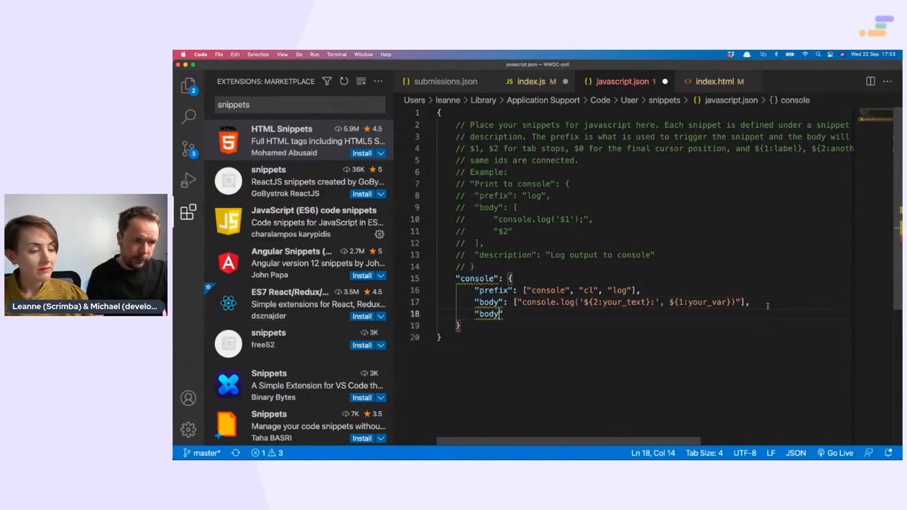
pyautogui.write(':')
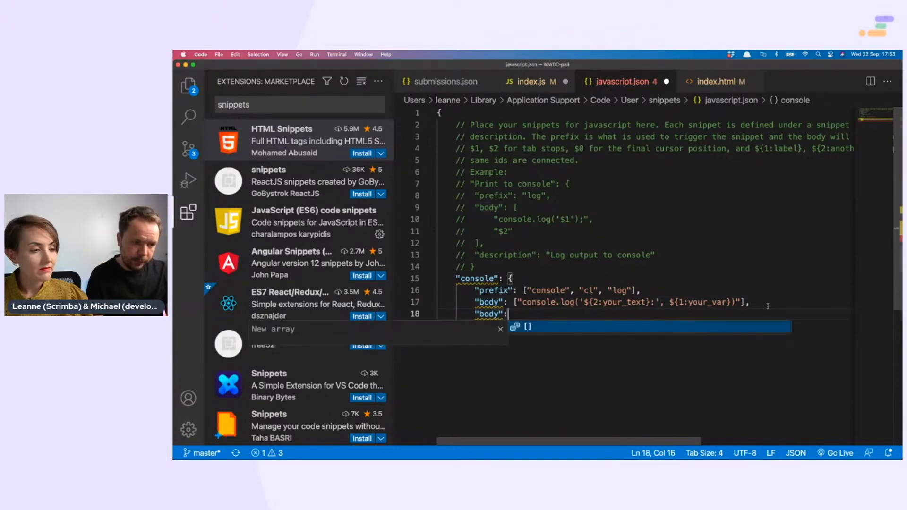
pyautogui.write(' ["')
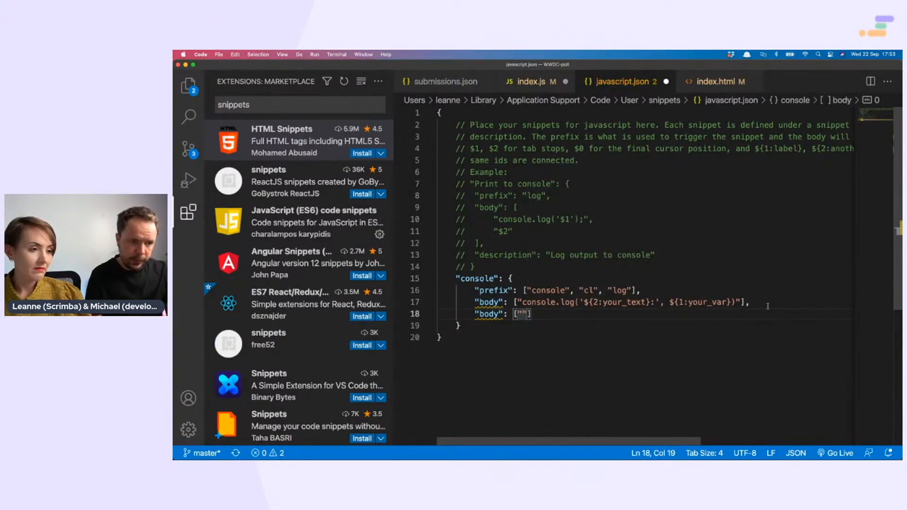
pyautogui.write('console')
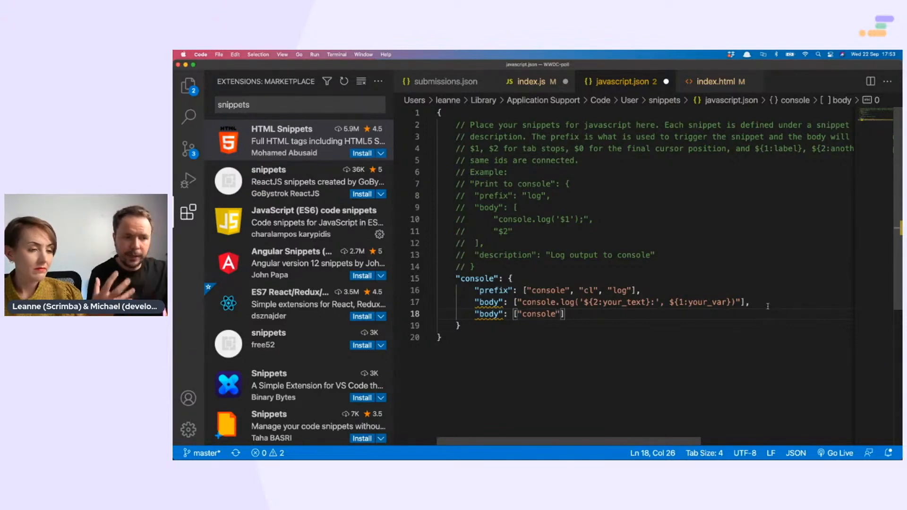
pyautogui.write('.')
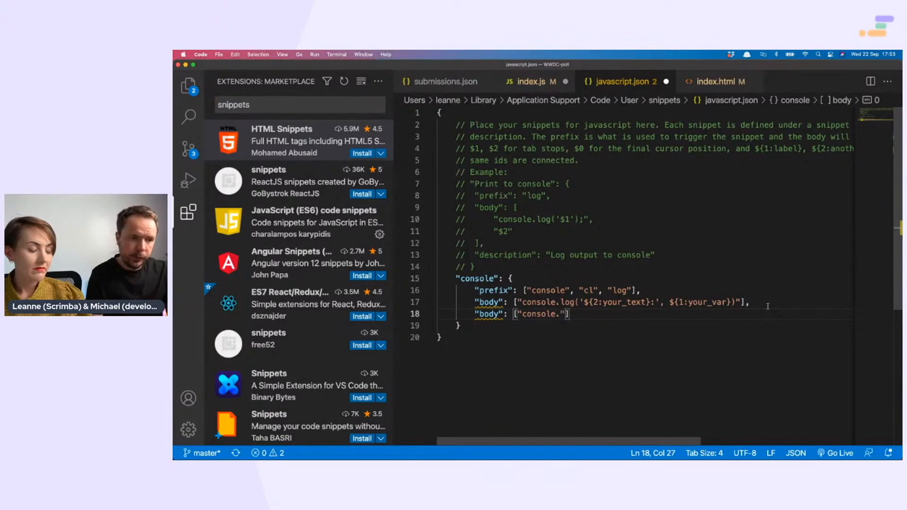
pyautogui.write('log(')
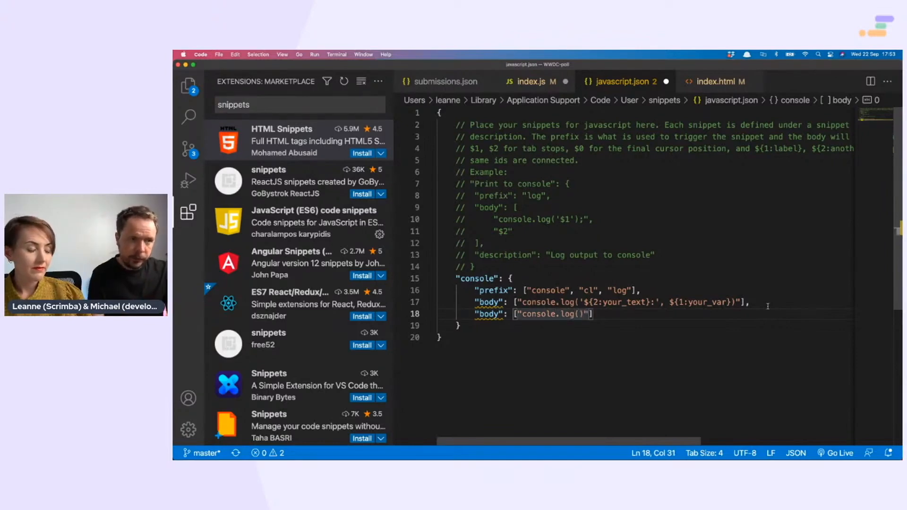
pyautogui.write('console.log("read this here:", whatami)')
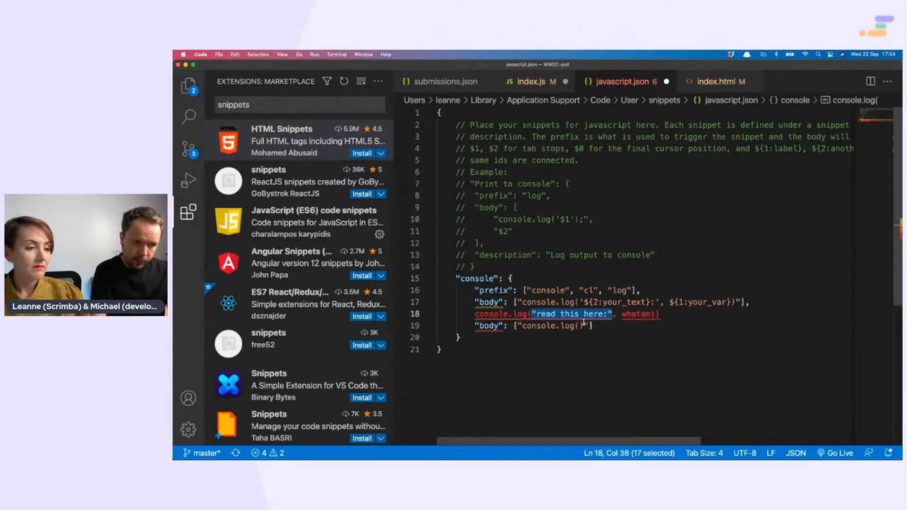
# Edit the new body line so console.log takes a quoted text slot and a variable placeholder.
pyautogui.click(584, 325)
pyautogui.write("'")
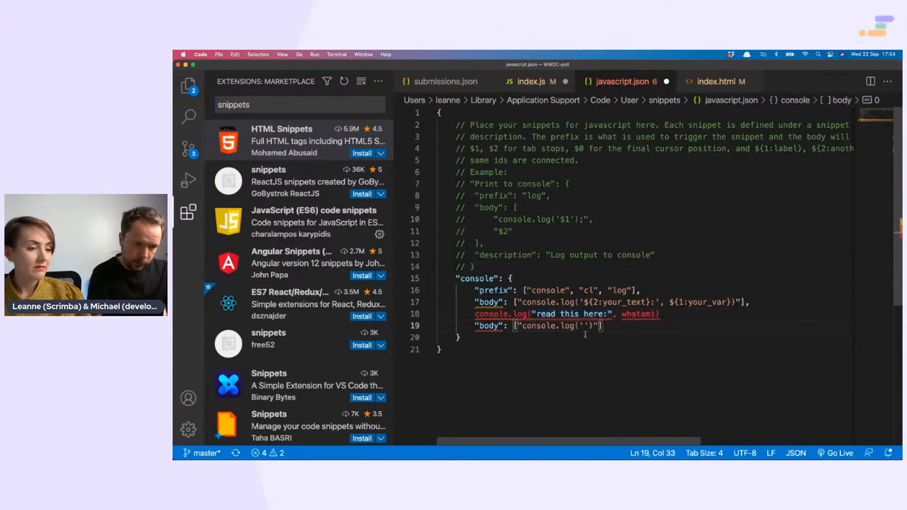
pyautogui.hotkey('shift', 'Left')
pyautogui.hotkey('shift', 'Left')
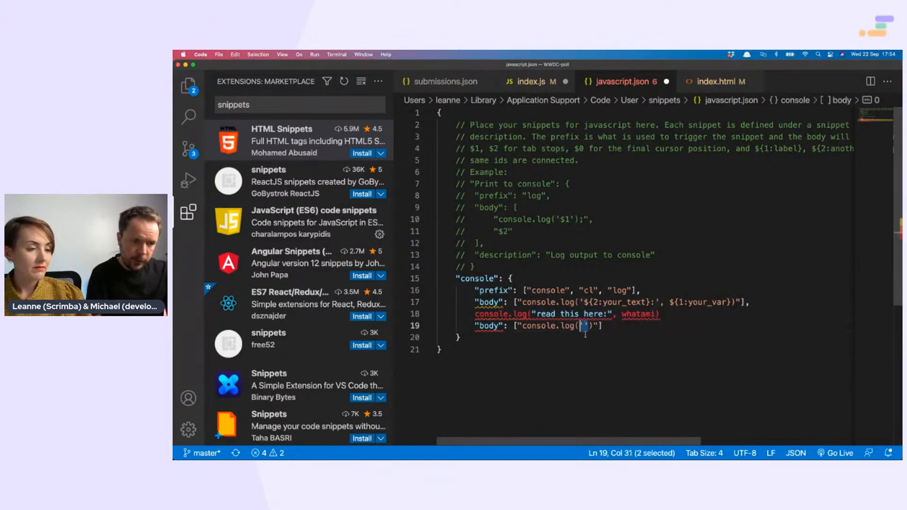
pyautogui.press('End')
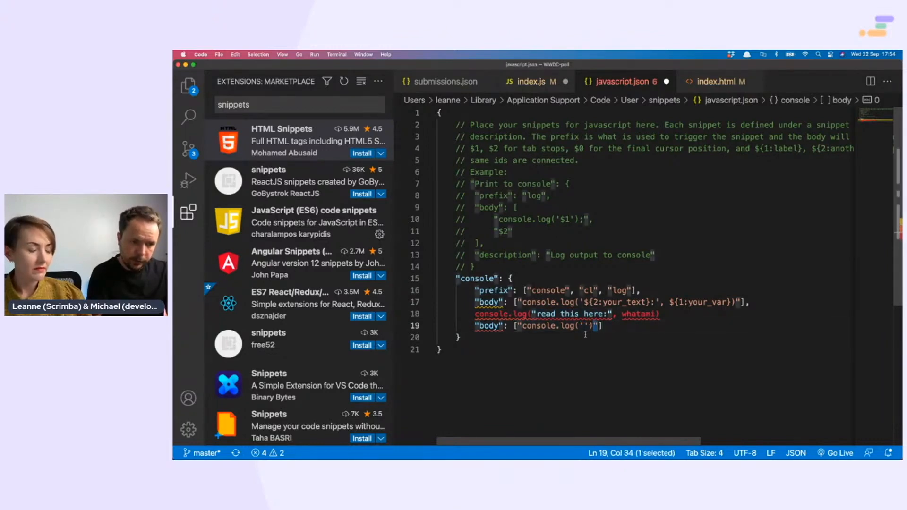
pyautogui.press('Left')
pyautogui.press('Left')
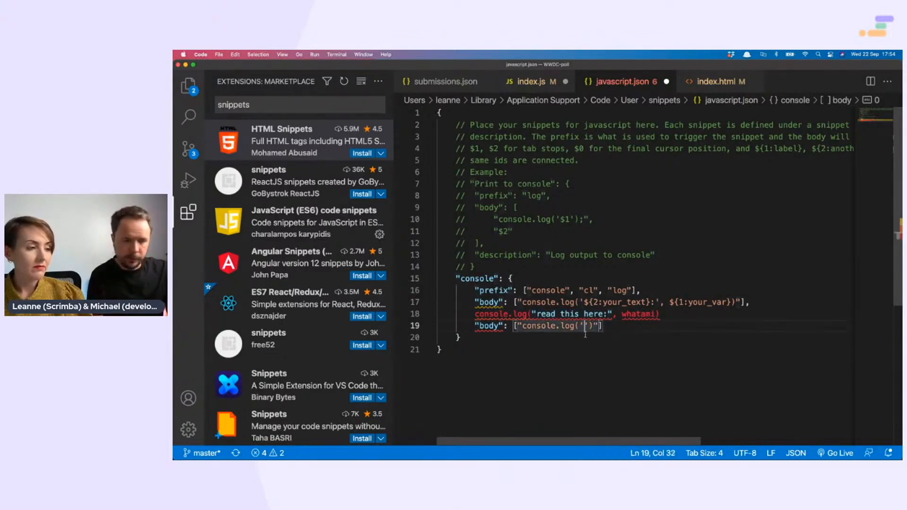
pyautogui.write('$')
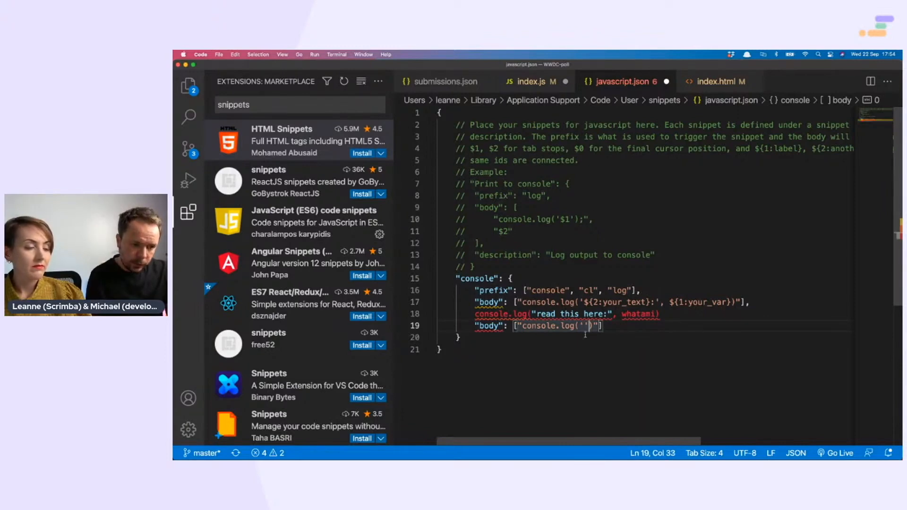
pyautogui.write(',')
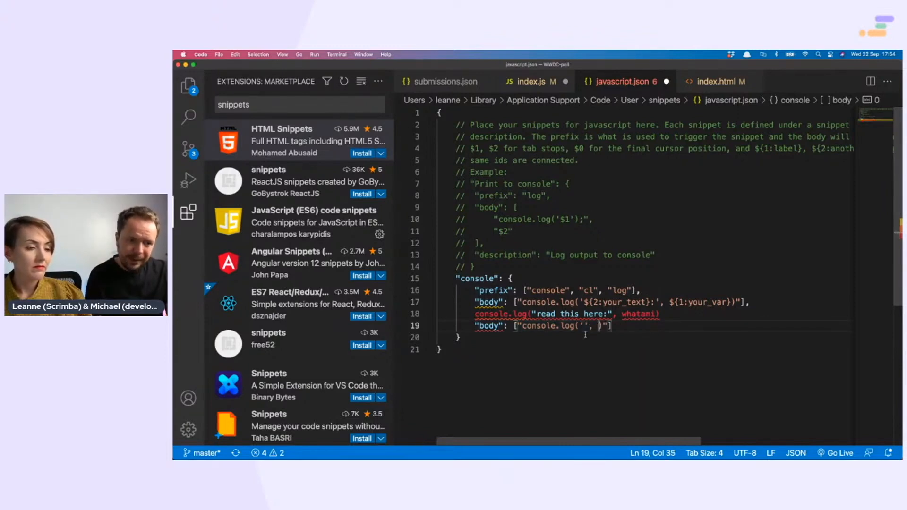
pyautogui.press('Left')
pyautogui.press('Left')
pyautogui.press('Left')
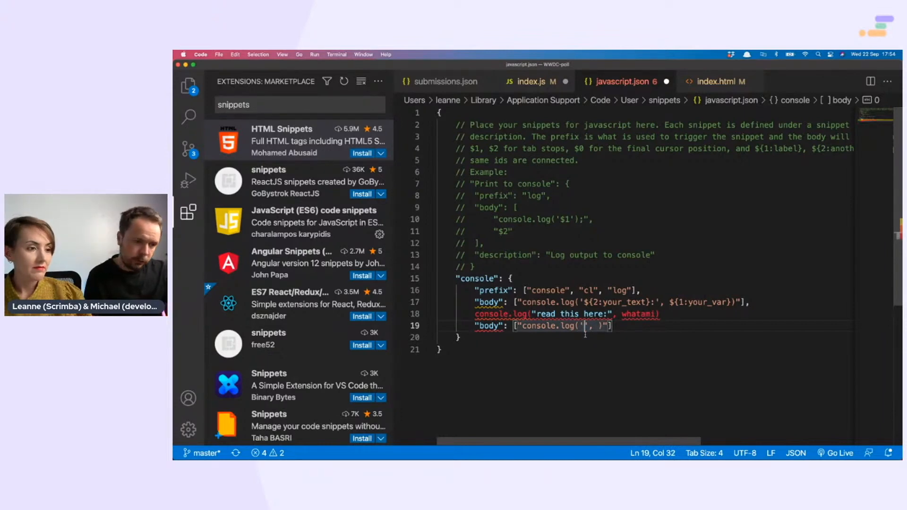
pyautogui.press('Right')
pyautogui.press('Right')
pyautogui.press('Right')
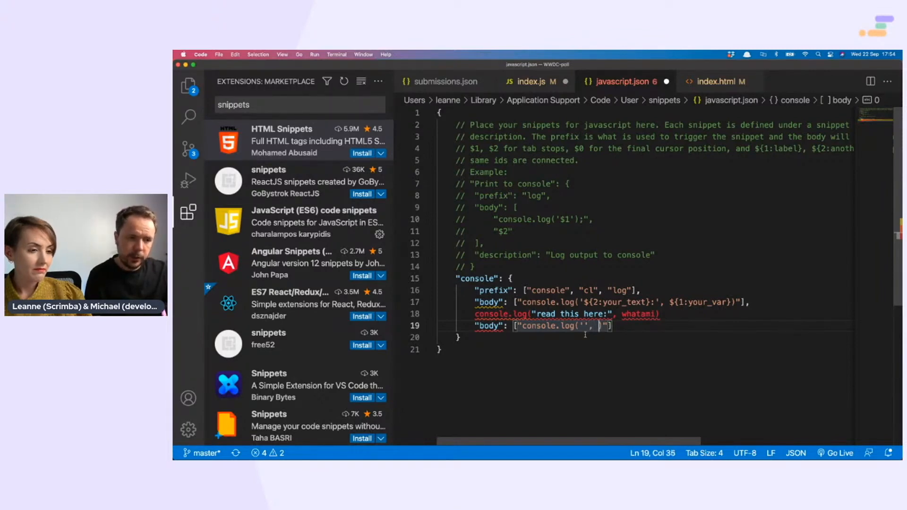
pyautogui.write('${1')
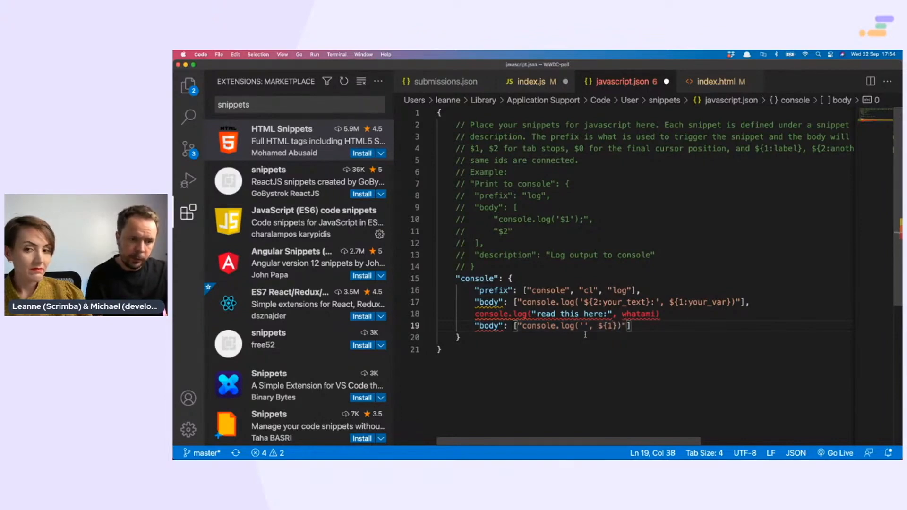
pyautogui.write(':')
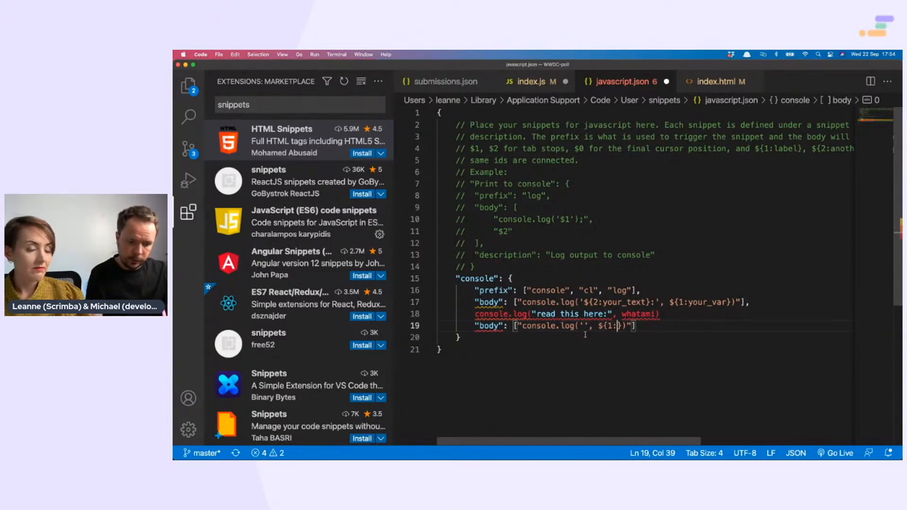
pyautogui.write('varuia')
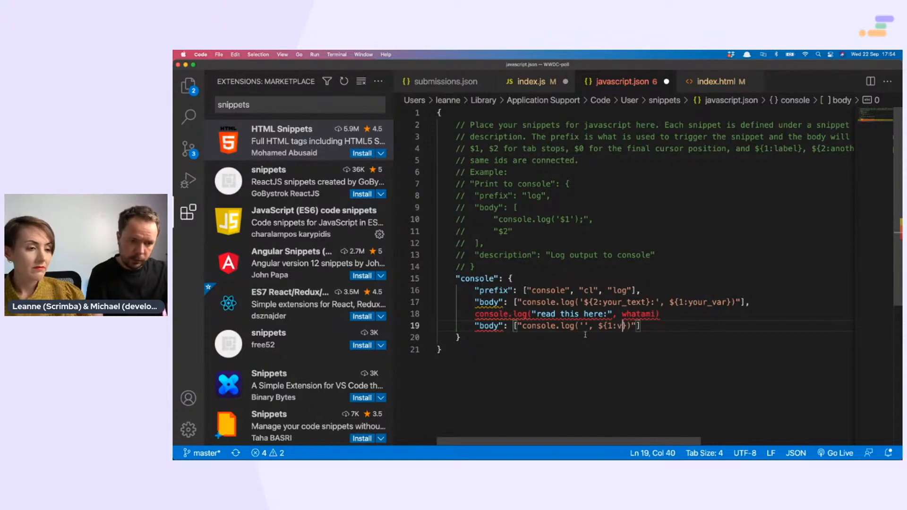
pyautogui.press('BackSpace')
pyautogui.press('BackSpace')
pyautogui.press('BackSpace')
pyautogui.write('ar')
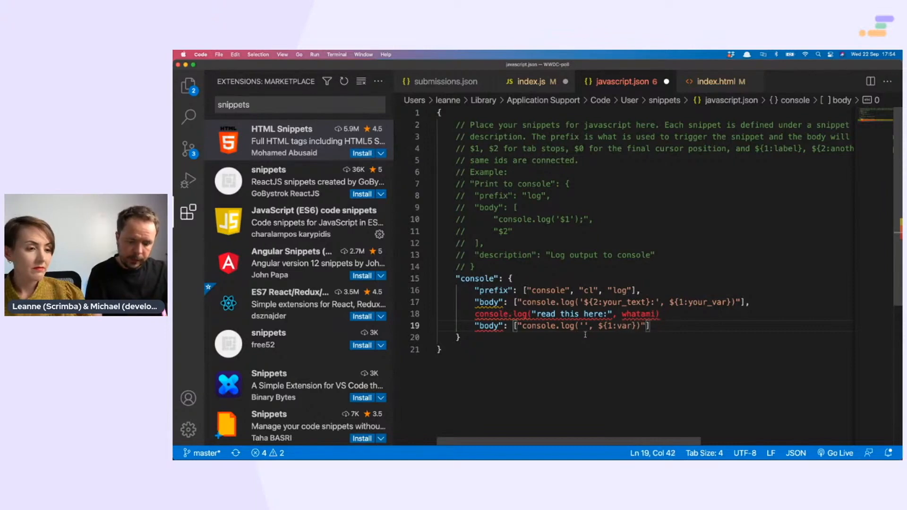
pyautogui.write('iable')
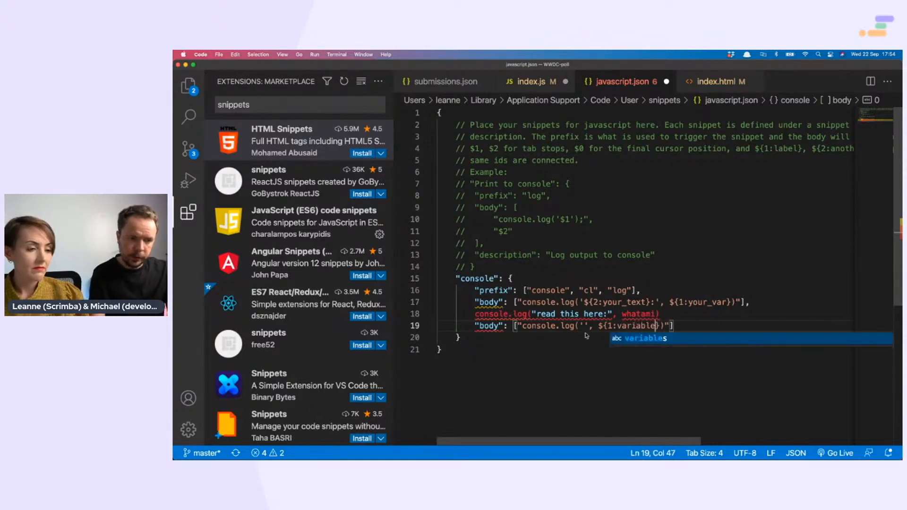
# Comment out the sample and original body lines and save javascript.json.
pyautogui.click(586, 302)
pyautogui.click(626, 314)
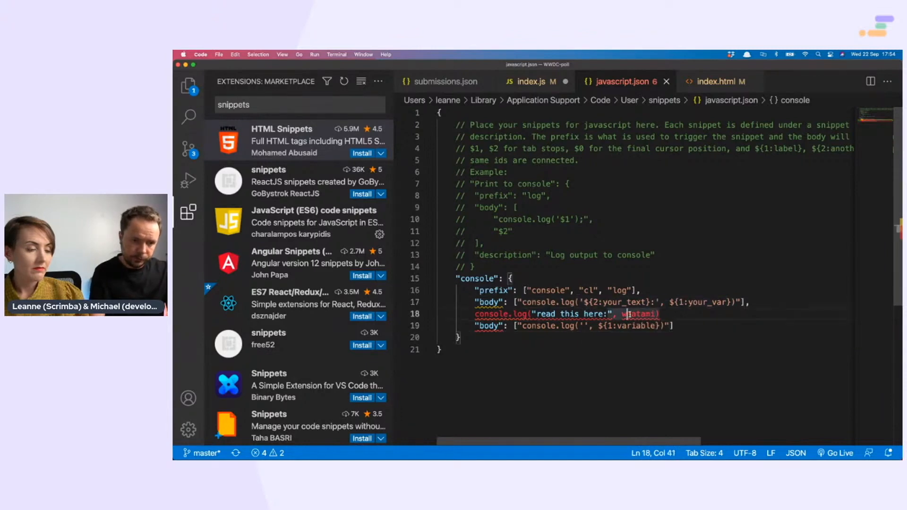
pyautogui.press('super+slash')
pyautogui.click(642, 326)
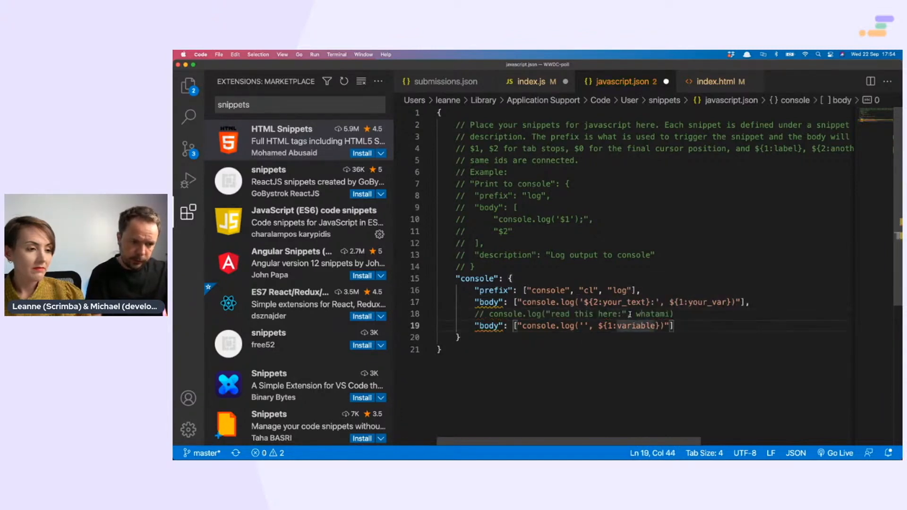
pyautogui.click(645, 303)
pyautogui.press('super+slash')
pyautogui.press('super+s')
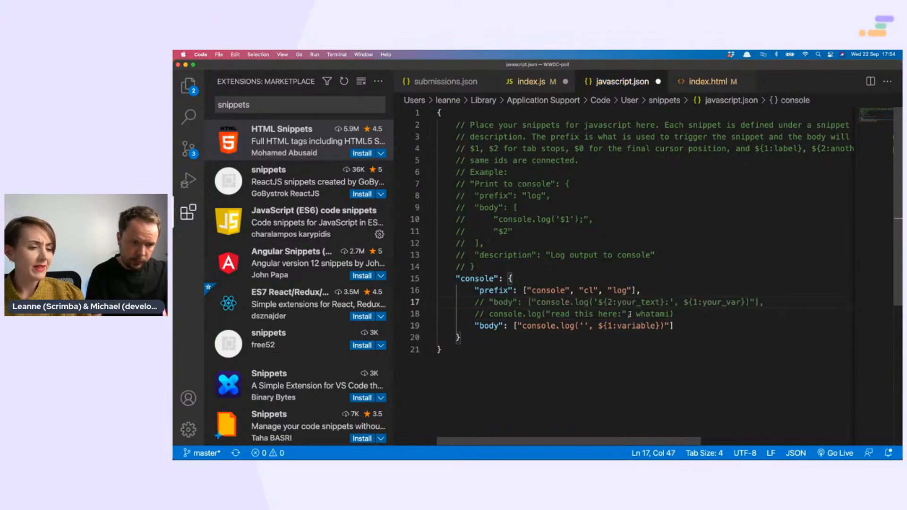
pyautogui.press('Down')
pyautogui.press('Down')
pyautogui.press('Down')
# Number the placeholders as console.log('${2}', ${1}) and start a new property after the body.
pyautogui.press('Up')
pyautogui.press('Left')
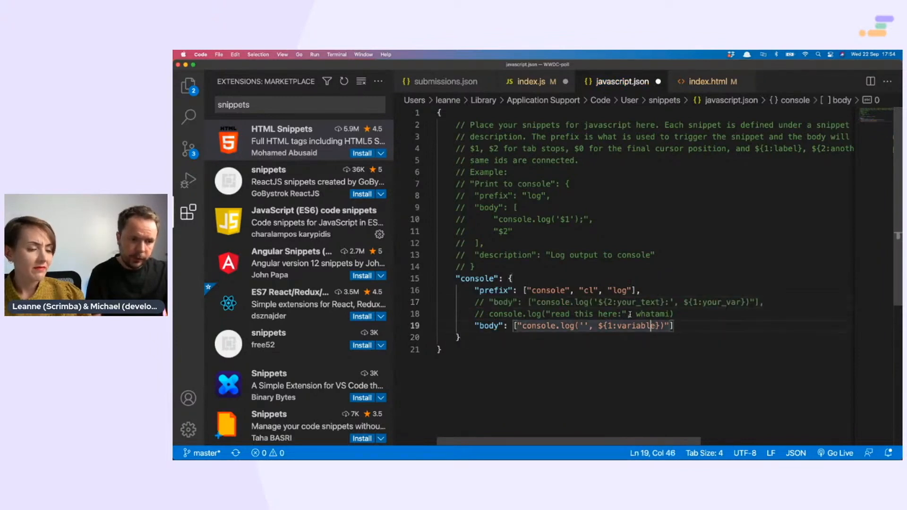
pyautogui.press('Left')
pyautogui.press('Left')
pyautogui.press('Left')
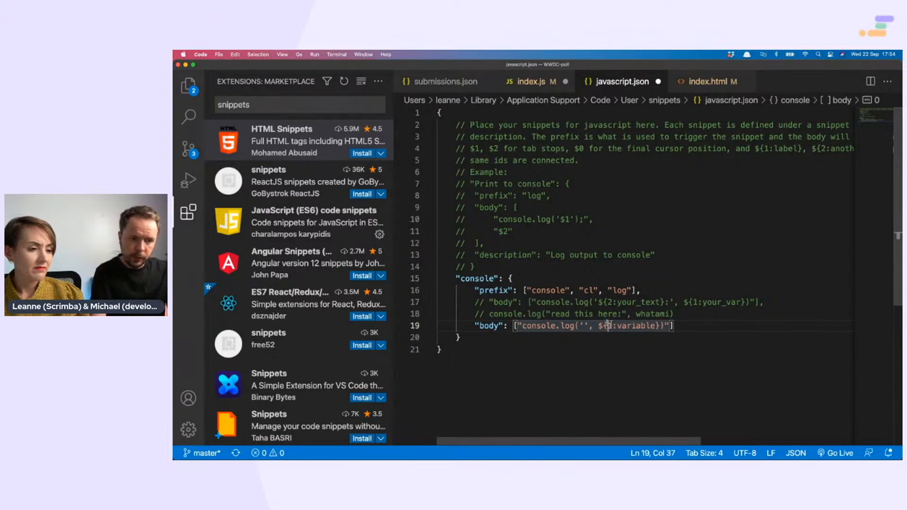
pyautogui.write('$')
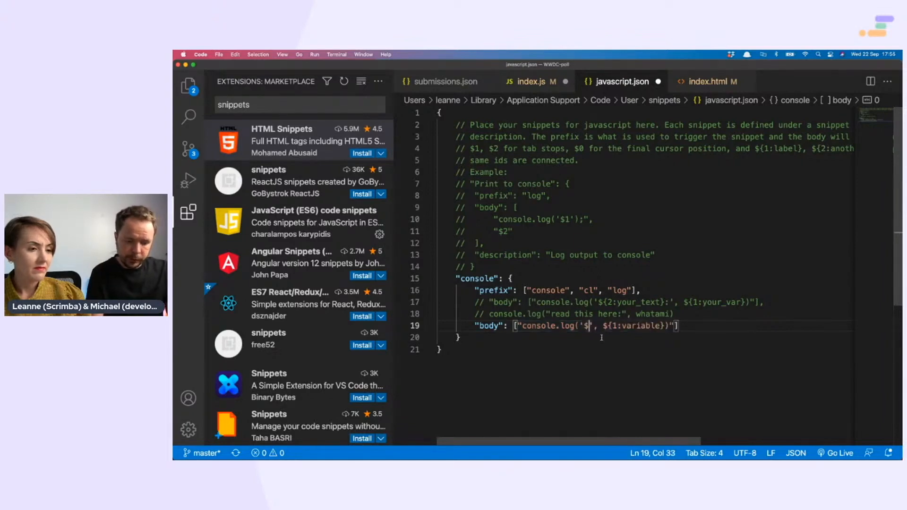
pyautogui.write('{')
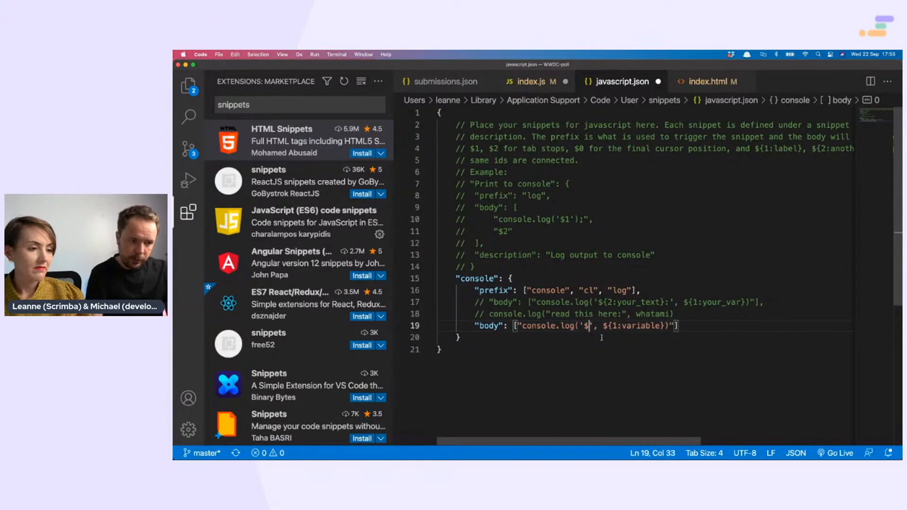
pyautogui.write('}')
pyautogui.write('2')
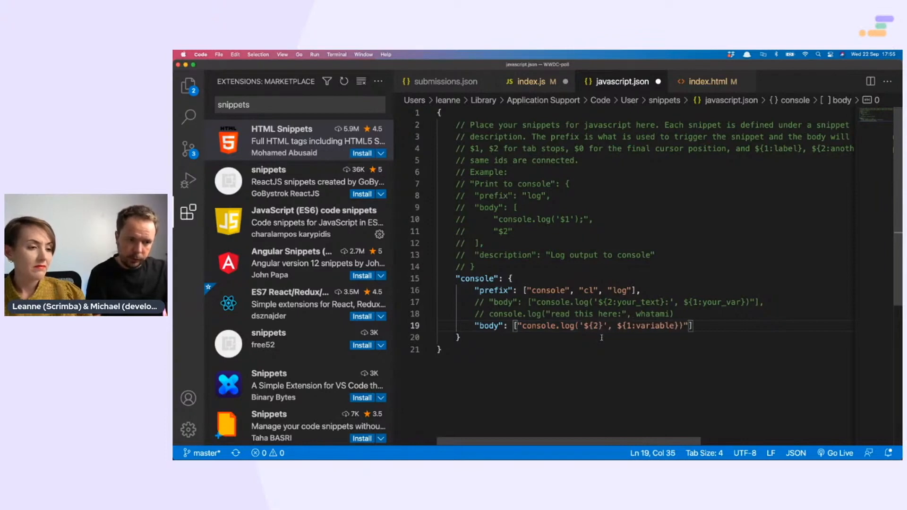
pyautogui.press('Right')
pyautogui.press('Right')
pyautogui.press('Right')
pyautogui.press('Right')
pyautogui.press('Right')
pyautogui.hotkey('shift', 'alt', 'Right')
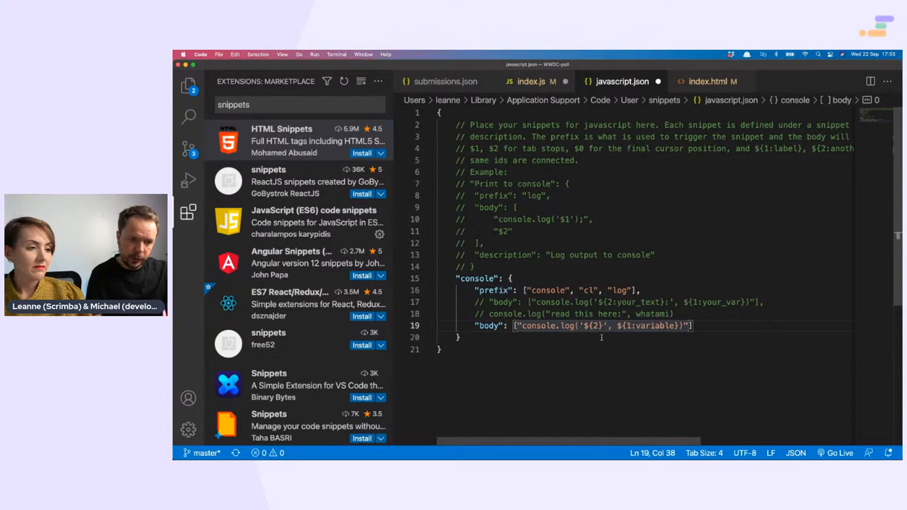
pyautogui.press('BackSpace')
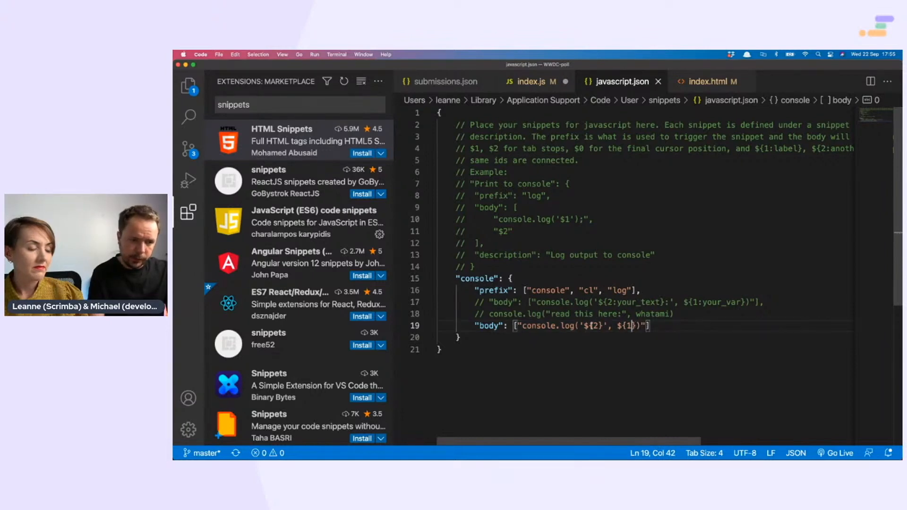
pyautogui.press('End')
pyautogui.write(',')
pyautogui.press('Return')
pyautogui.write('"')
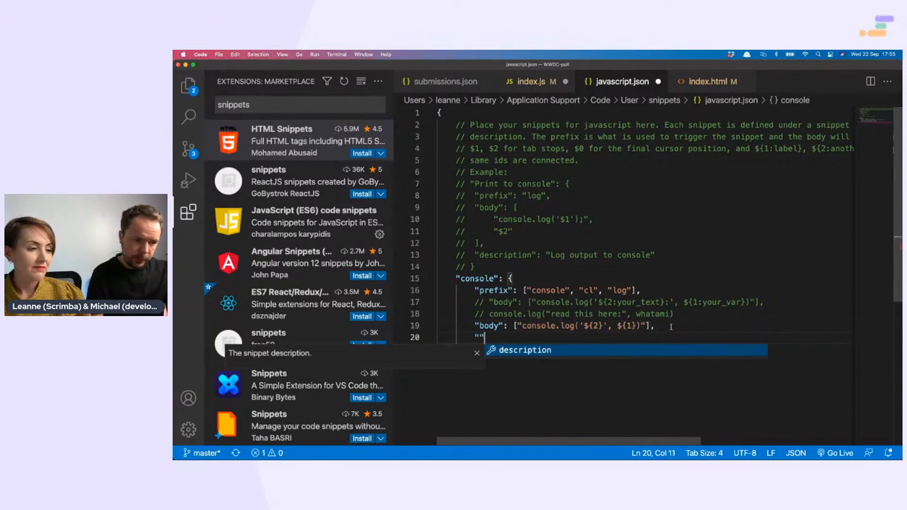
# Add "description": "console log snippet" to the snippet and switch to index.js.
pyautogui.press('Return')
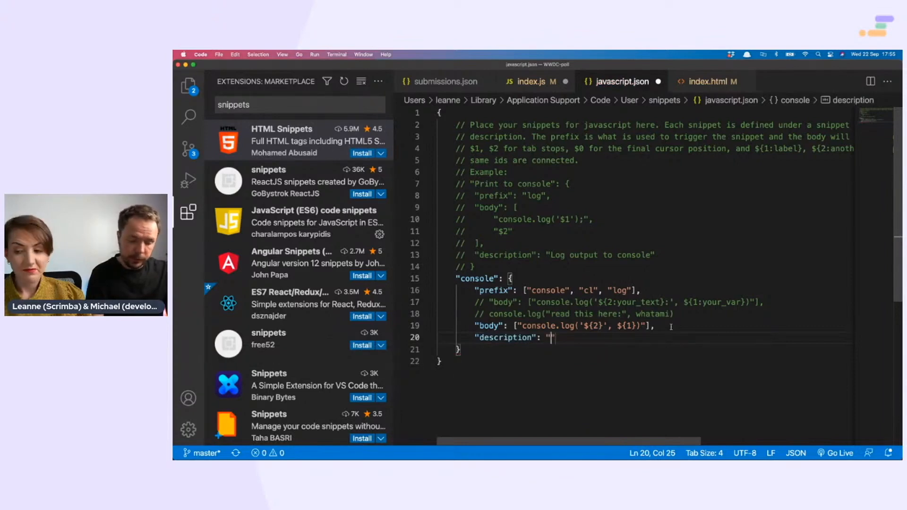
pyautogui.write('console')
pyautogui.write(' log snipp')
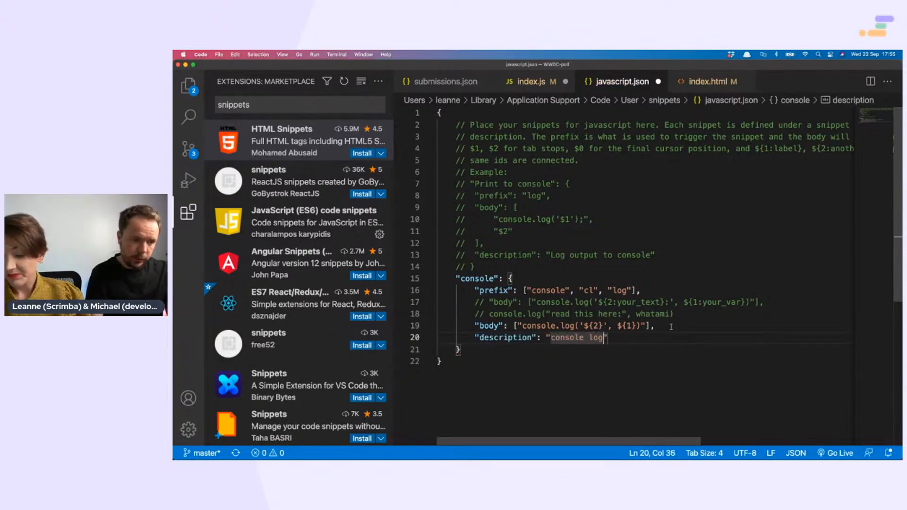
pyautogui.write('et')
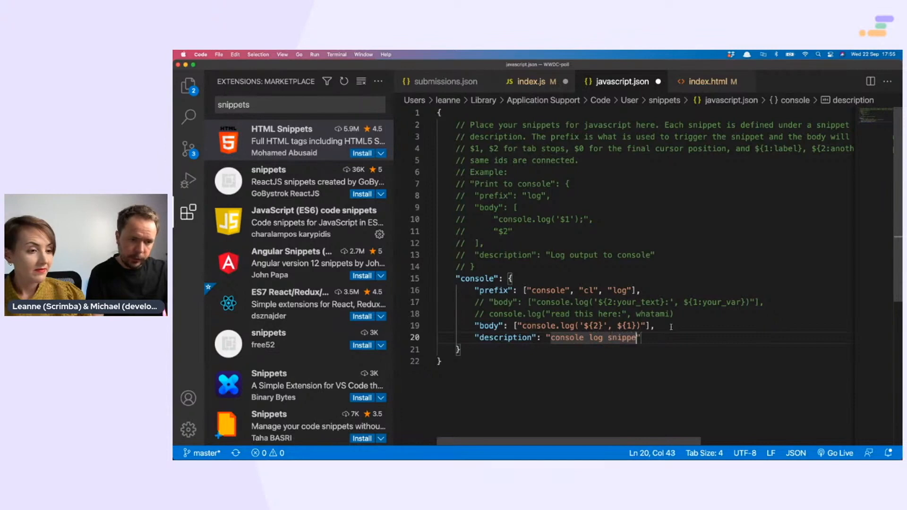
pyautogui.hotkey('ctrl', 'Tab')
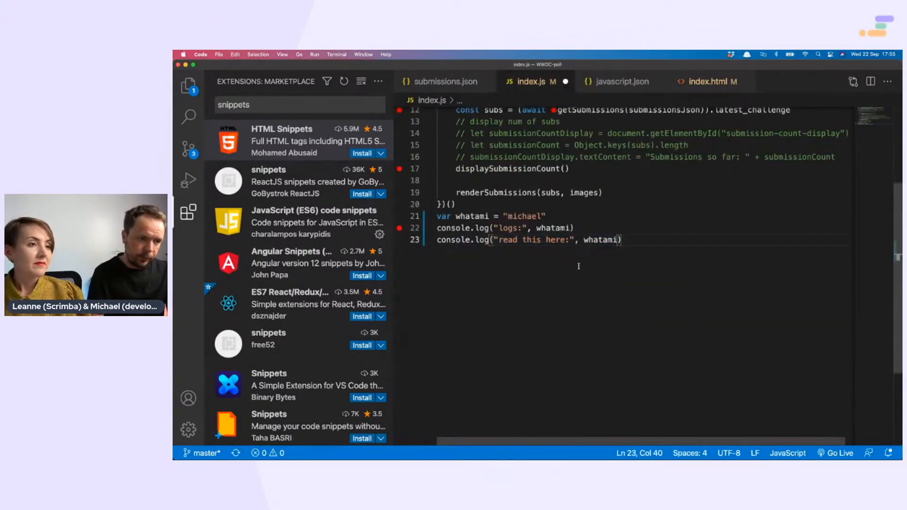
# Expand cl in index.js into console.log('', ), undo and redo it, then return to javascript.json.
pyautogui.press('Return')
pyautogui.write('cl')
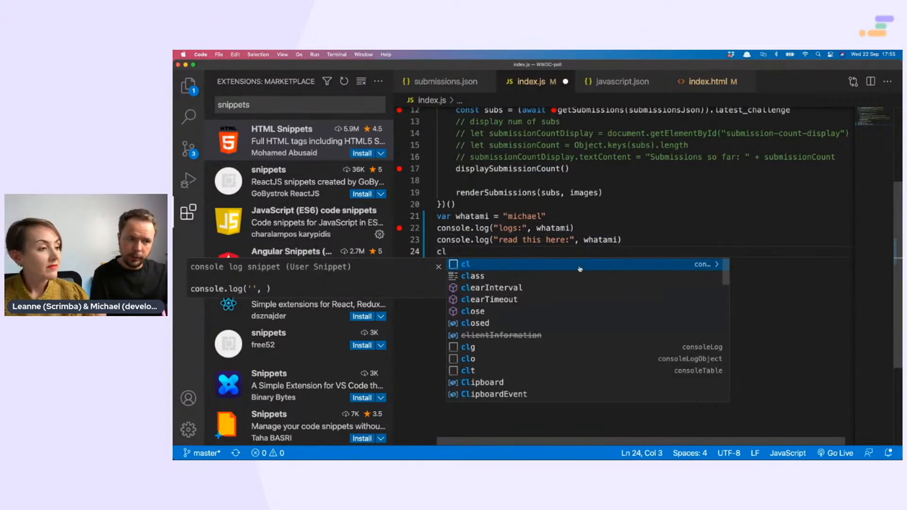
pyautogui.press('Tab')
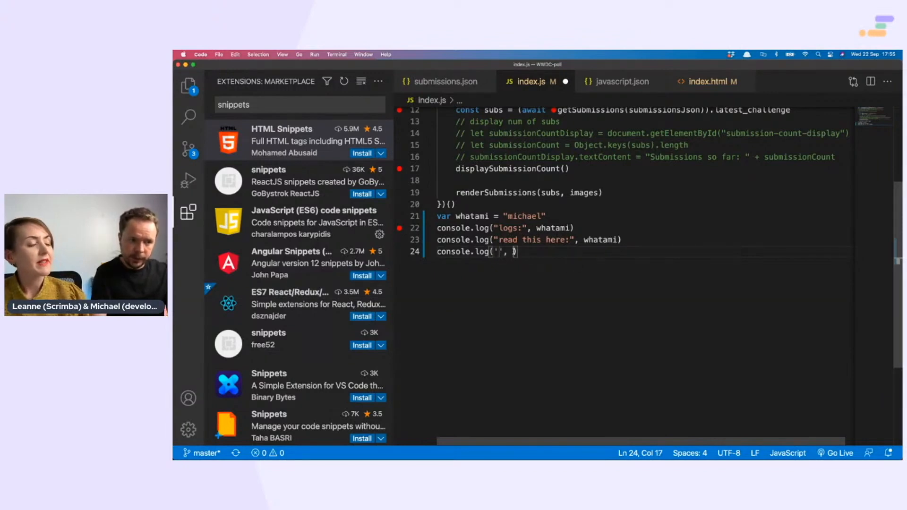
pyautogui.write('what')
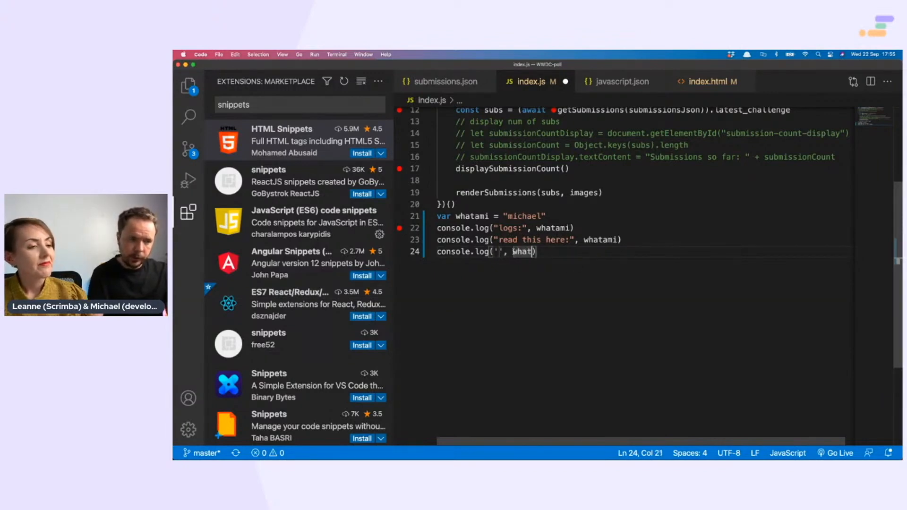
pyautogui.write('ami')
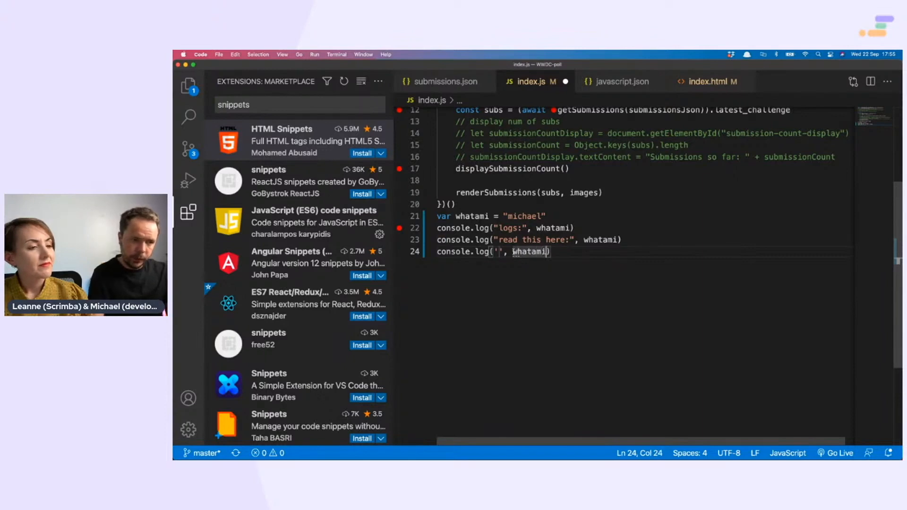
pyautogui.click(499, 252)
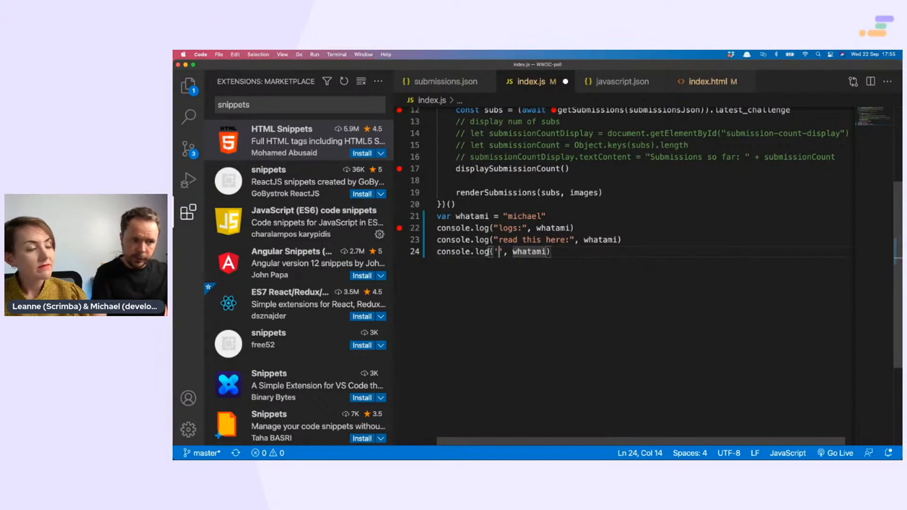
pyautogui.press('super+z')
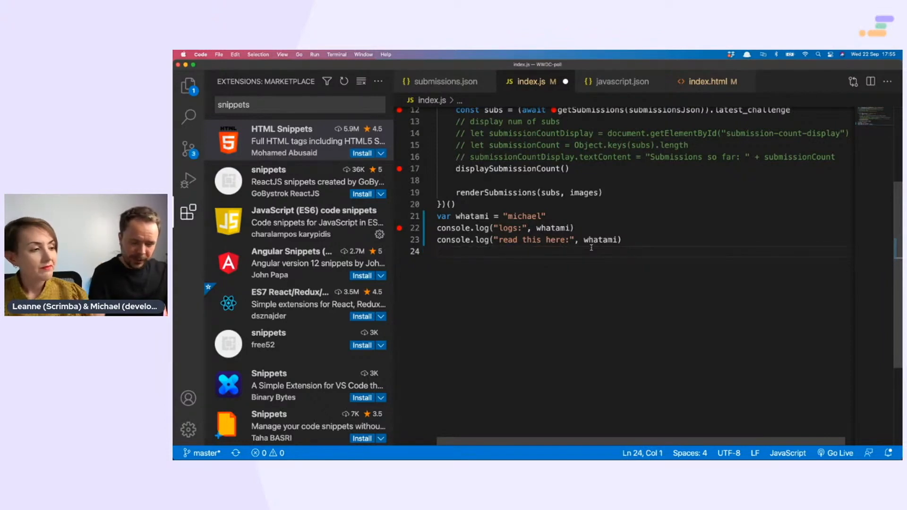
pyautogui.press('super+shift+z')
pyautogui.write("console.log('', )")
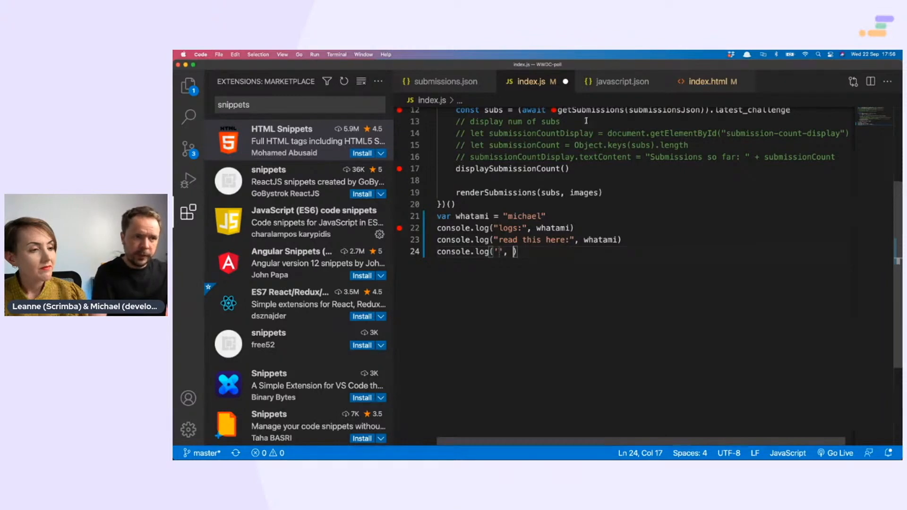
pyautogui.click(610, 81)
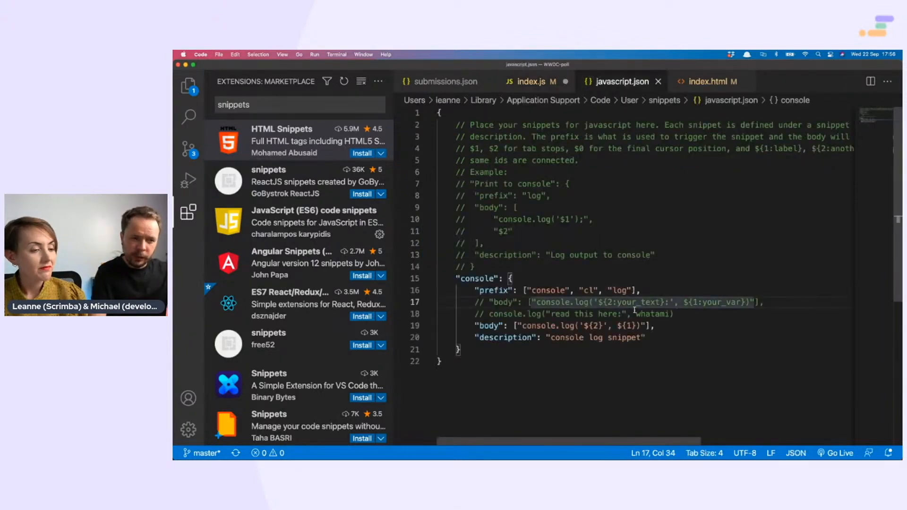
# Name tab stop 1 ${1:your_variable} in the snippet body and save.
pyautogui.click(630, 326)
pyautogui.write(':')
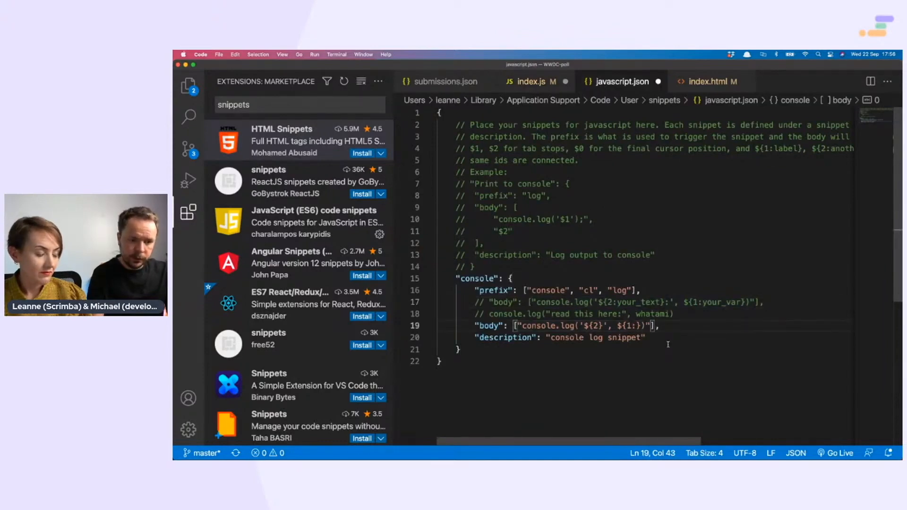
pyautogui.write('your_variable')
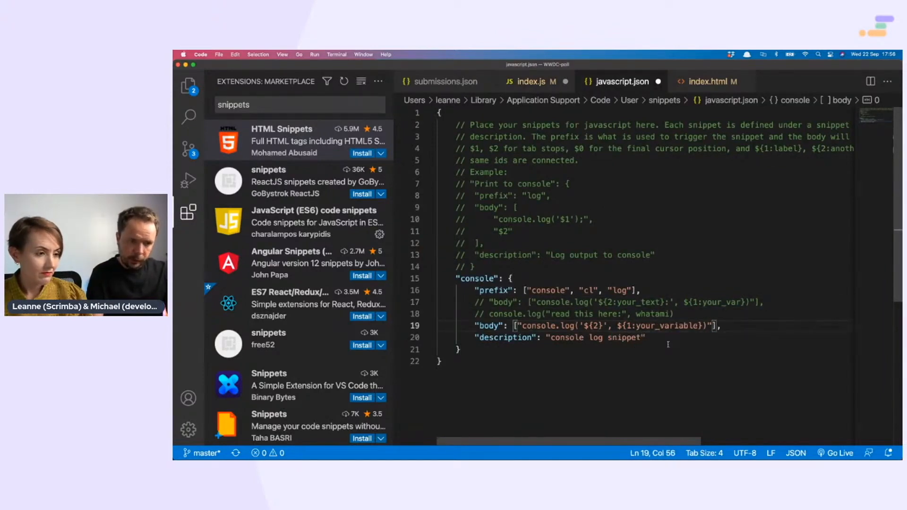
pyautogui.press('super+s')
# Expand cl in index.js to console.log('', whatami), save, and return to javascript.json.
pyautogui.hotkey('ctrl', 'Tab')
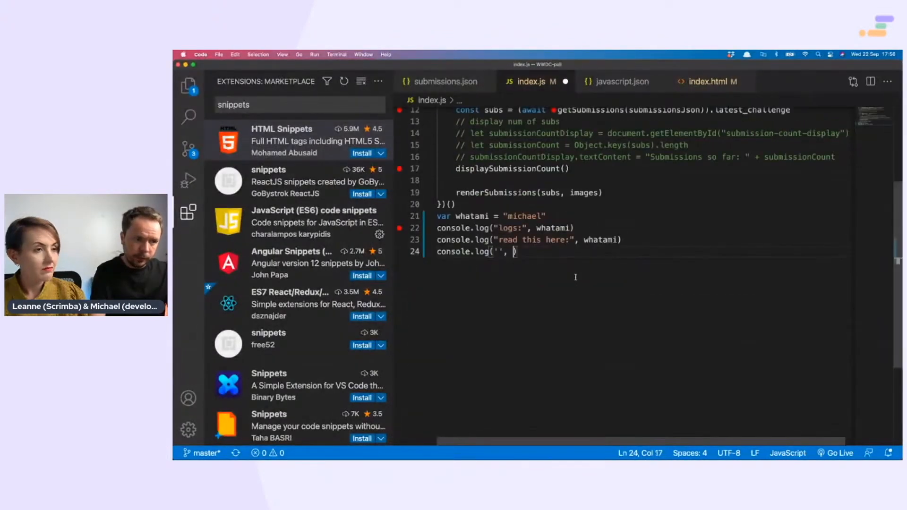
pyautogui.write('cl')
pyautogui.press('Tab')
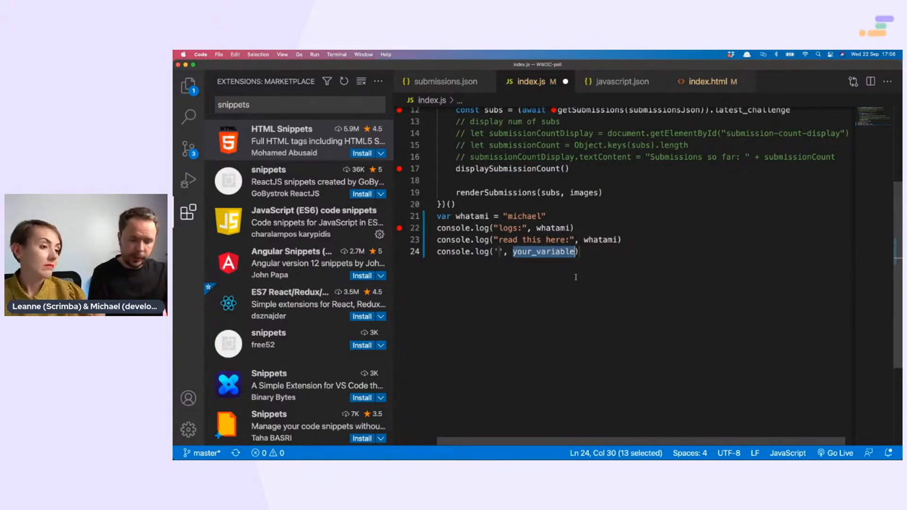
pyautogui.write('whatami')
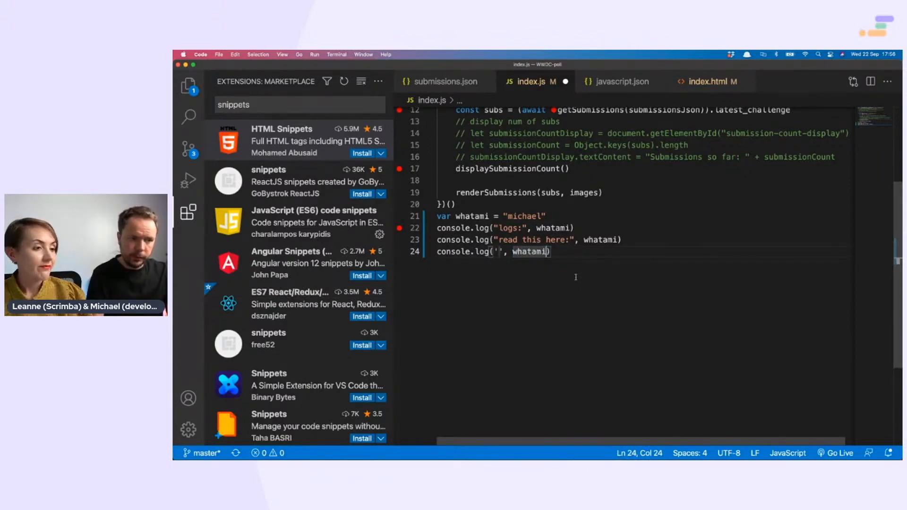
pyautogui.press('super+s')
pyautogui.hotkey('ctrl', 'Tab')
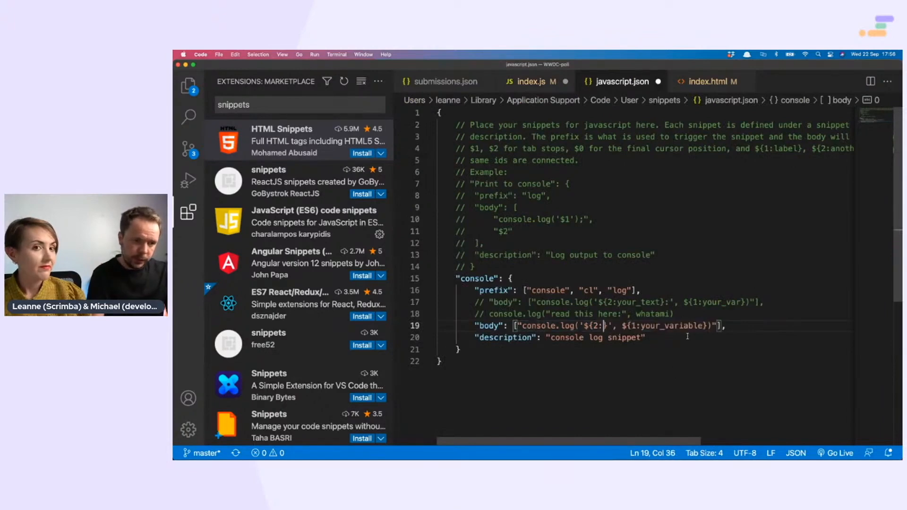
pyautogui.write('your_debug_text')
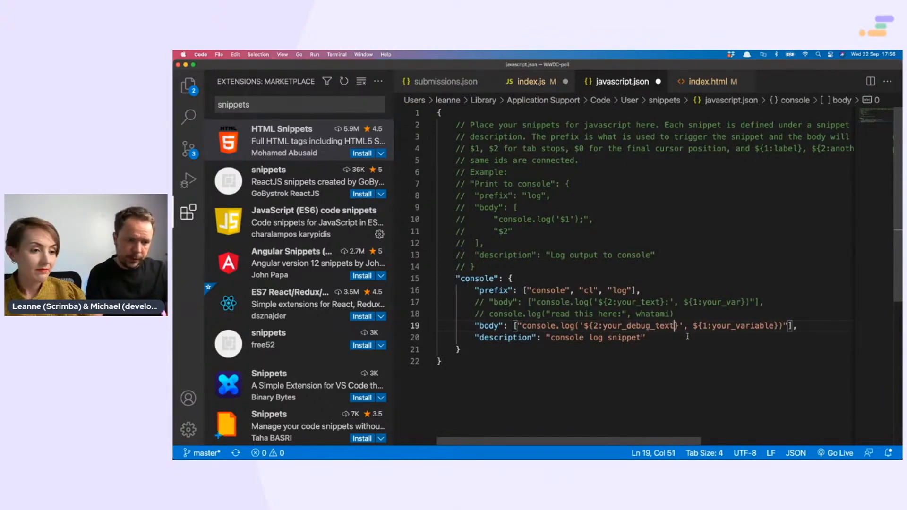
# Name tab stop 2 your_debug_text, delete the commented-out body lines, and start a fresh line in index.js.
pyautogui.doubleClick(737, 326)
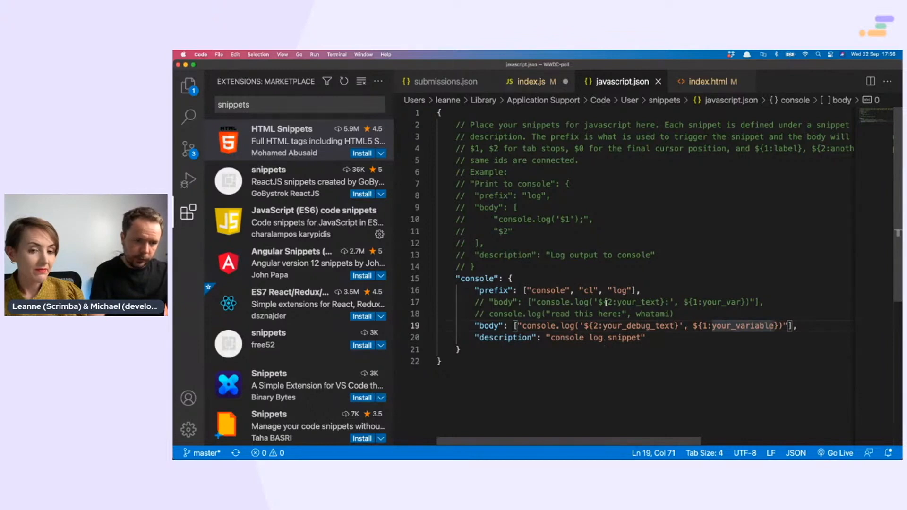
pyautogui.moveTo(606, 303); pyautogui.dragTo(677, 314)
pyautogui.press('super+shift+k')
pyautogui.click(642, 314)
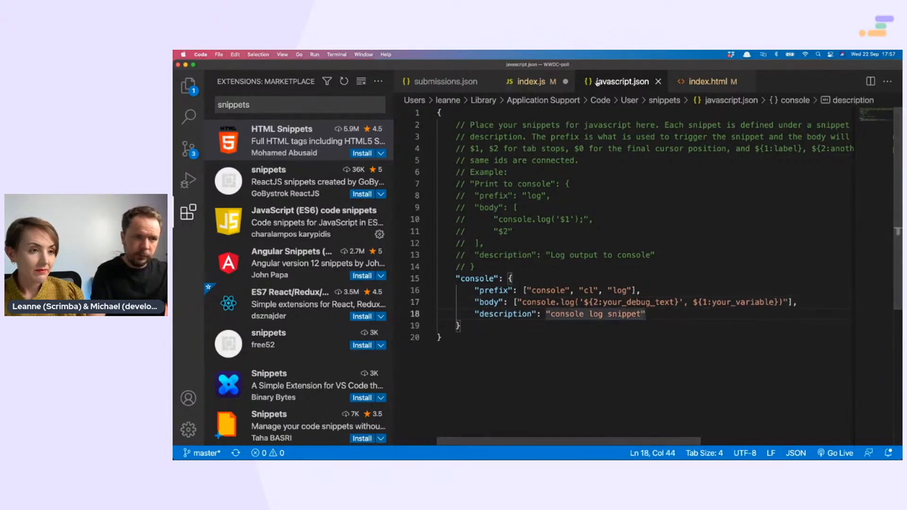
pyautogui.click(532, 81)
pyautogui.press('Return')
pyautogui.write('cl')
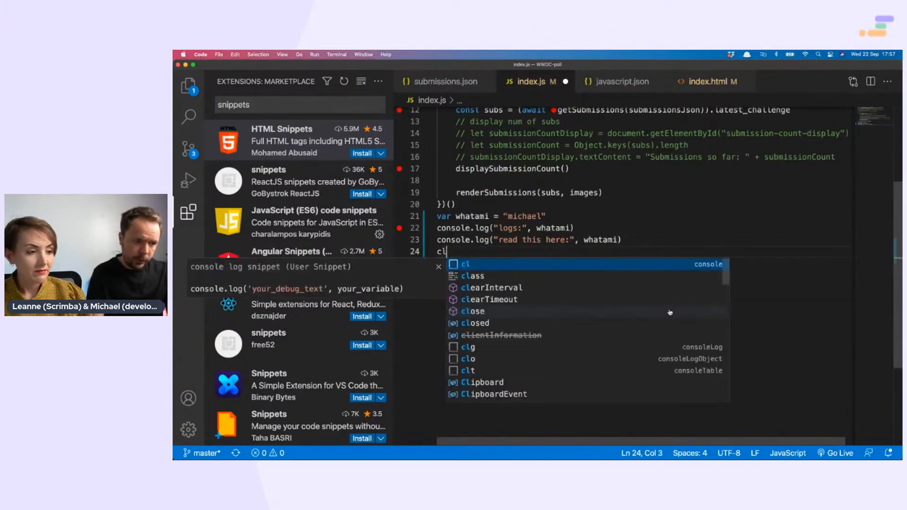
# Expand the cl snippet and fill it as console.log('read this:', whatami).
pyautogui.press('Tab')
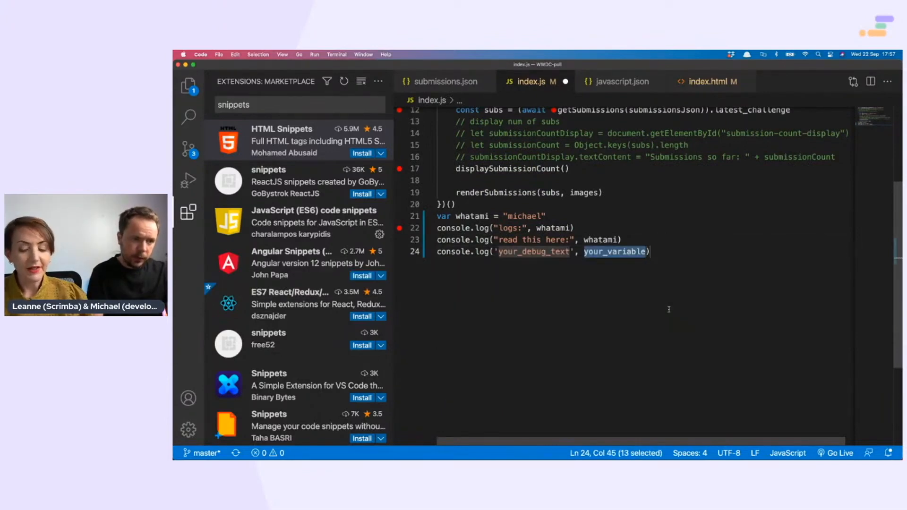
pyautogui.write('wha')
pyautogui.write('tami')
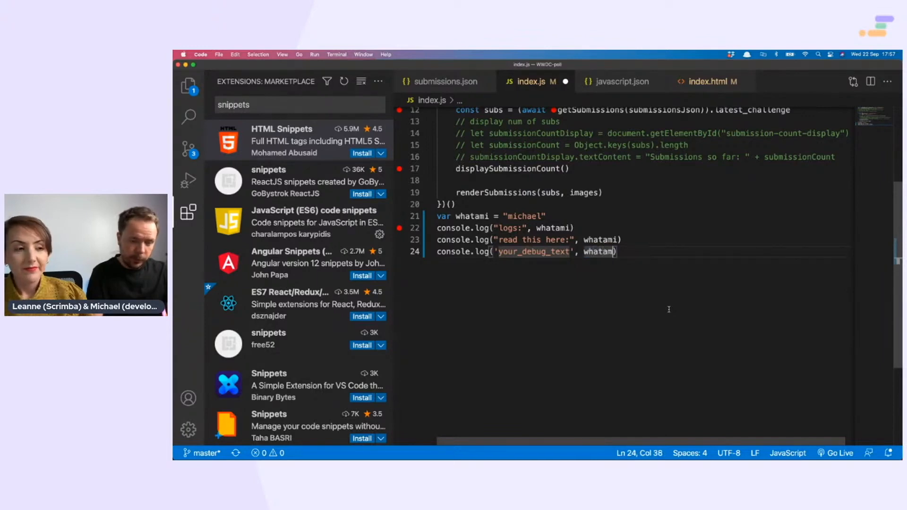
pyautogui.press('Tab')
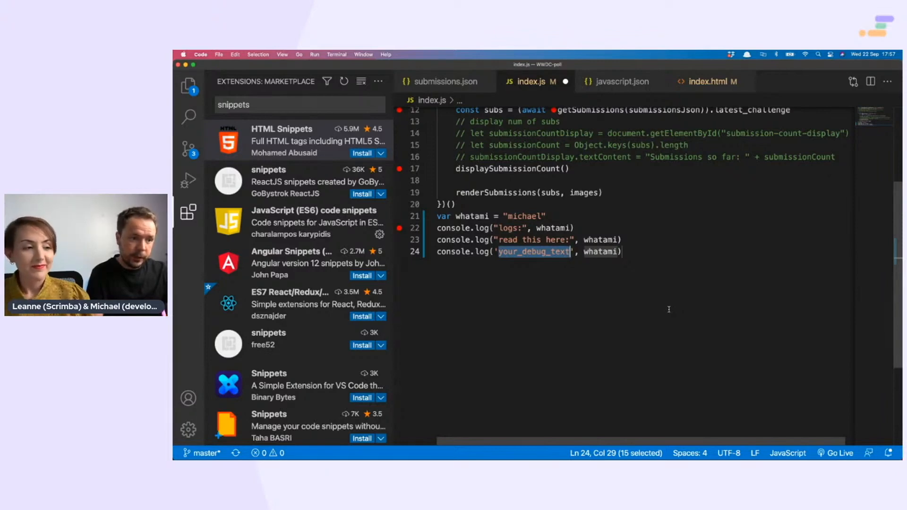
pyautogui.write('read t')
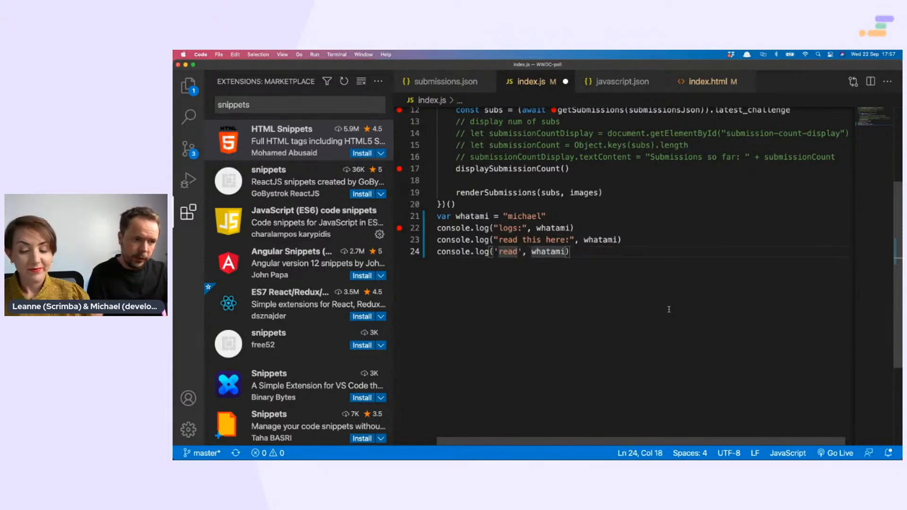
pyautogui.write('his:')
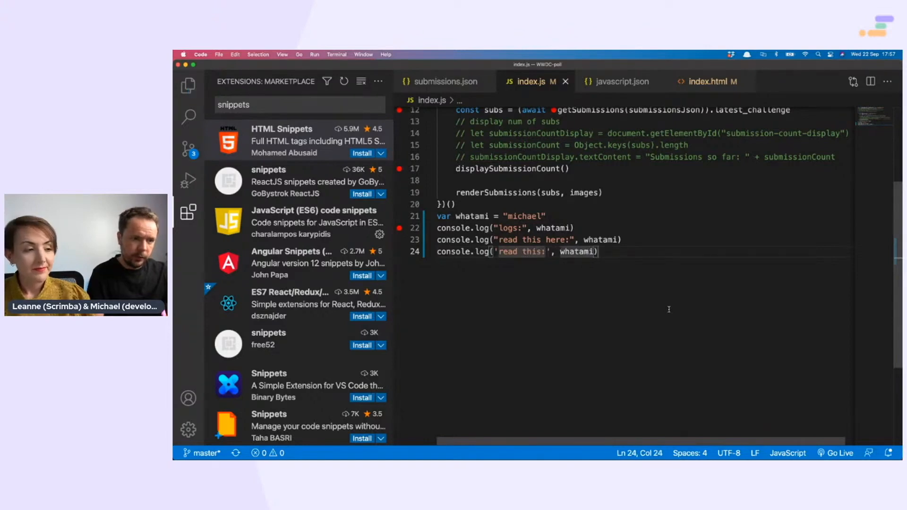